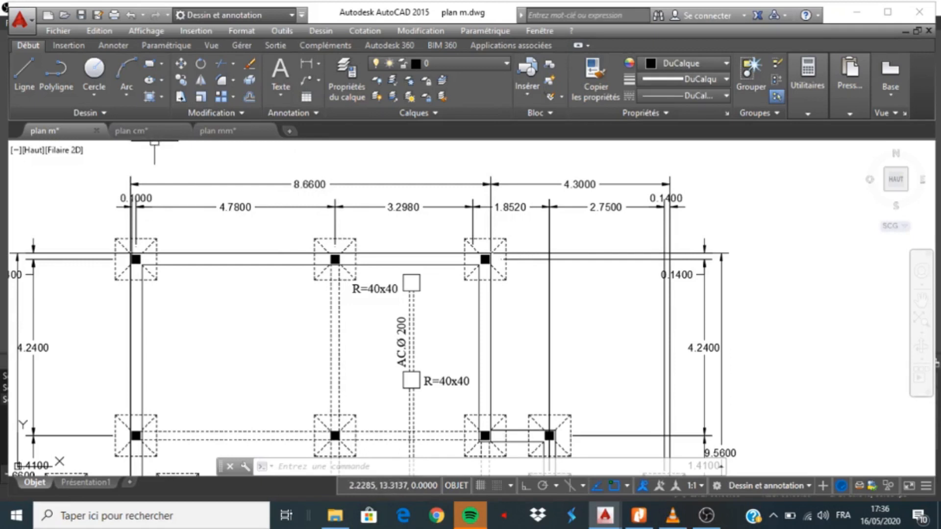
Step: Switch to the plan cm drawing's model space and examine the floor plan and its overall width dimension above the SALON
{"action": "left_click", "coordinate": [140, 134]}
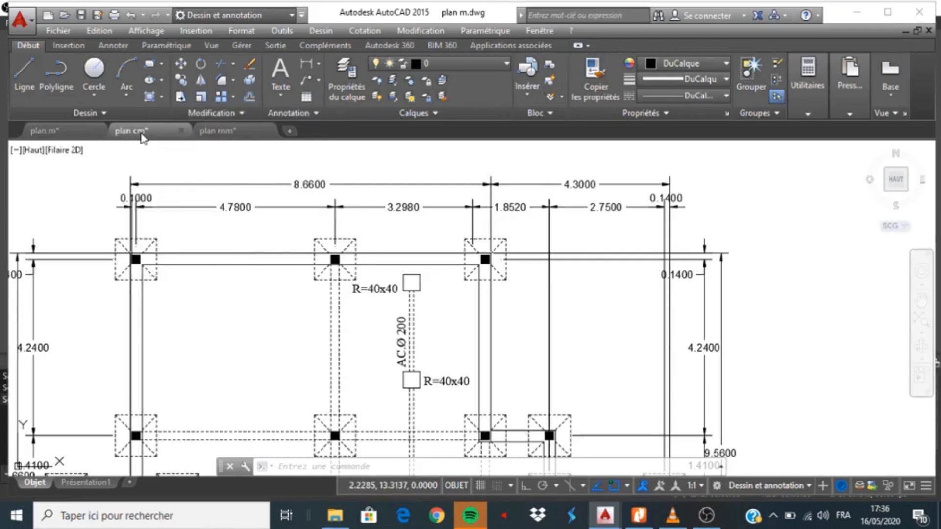
{"action": "left_click", "coordinate": [34, 482]}
{"action": "scroll", "coordinate": [267, 172], "scroll_direction": "up", "scroll_amount": 4}
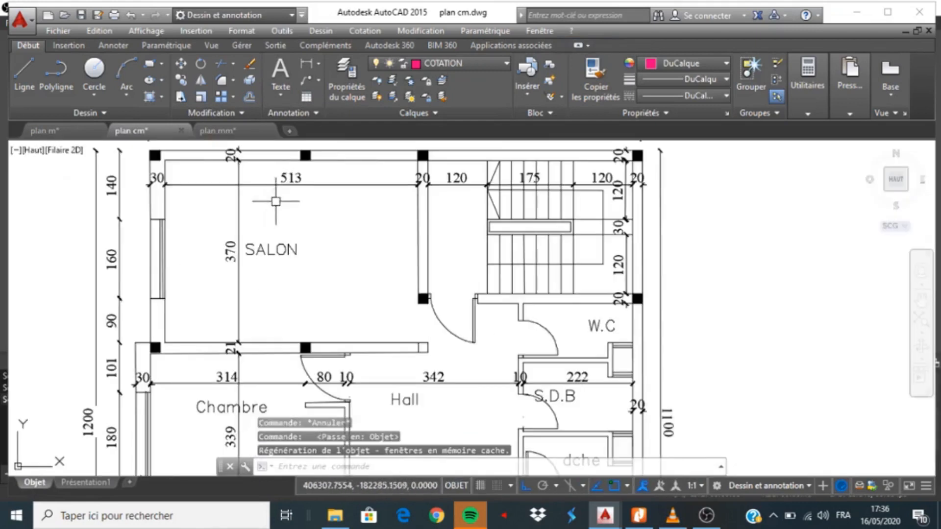
{"action": "scroll", "coordinate": [321, 223], "scroll_direction": "down", "scroll_amount": 4}
{"action": "scroll", "coordinate": [369, 161], "scroll_direction": "up", "scroll_amount": 4}
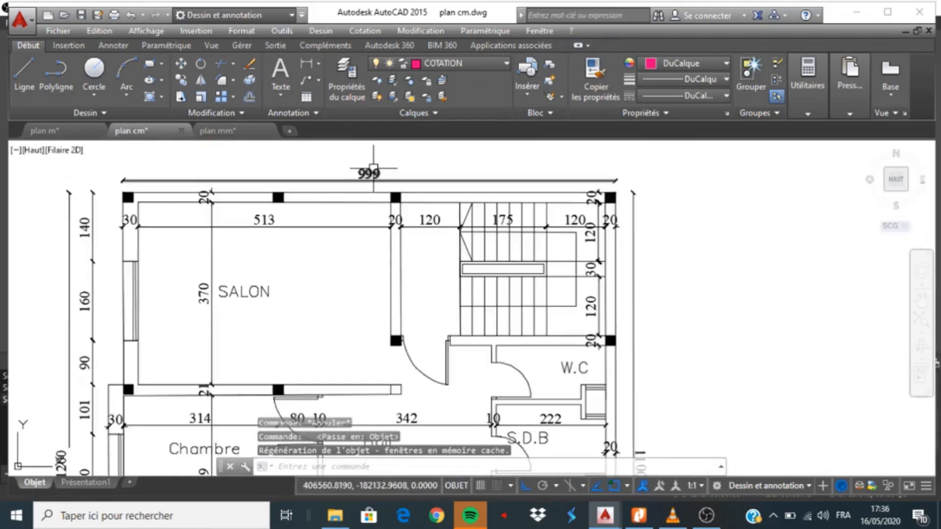
{"action": "scroll", "coordinate": [369, 161], "scroll_direction": "up", "scroll_amount": 2}
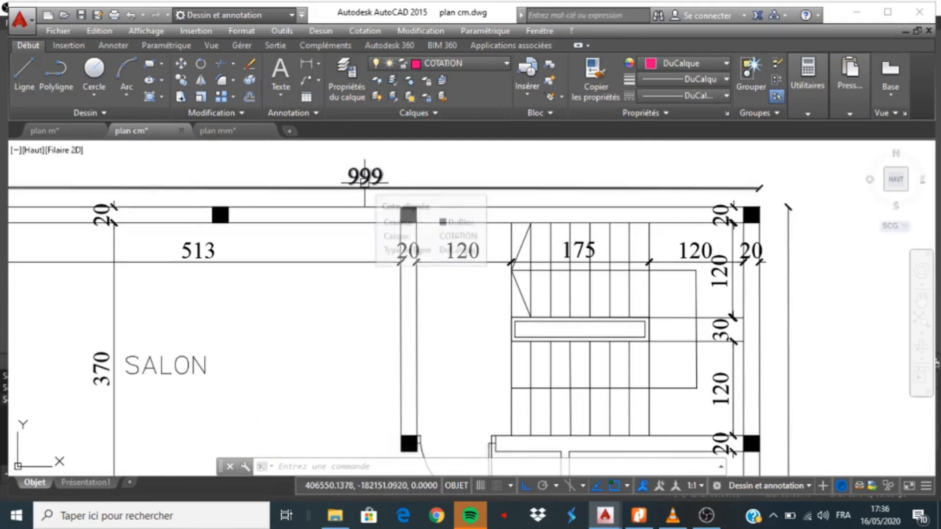
{"action": "scroll", "coordinate": [365, 185], "scroll_direction": "down", "scroll_amount": 5}
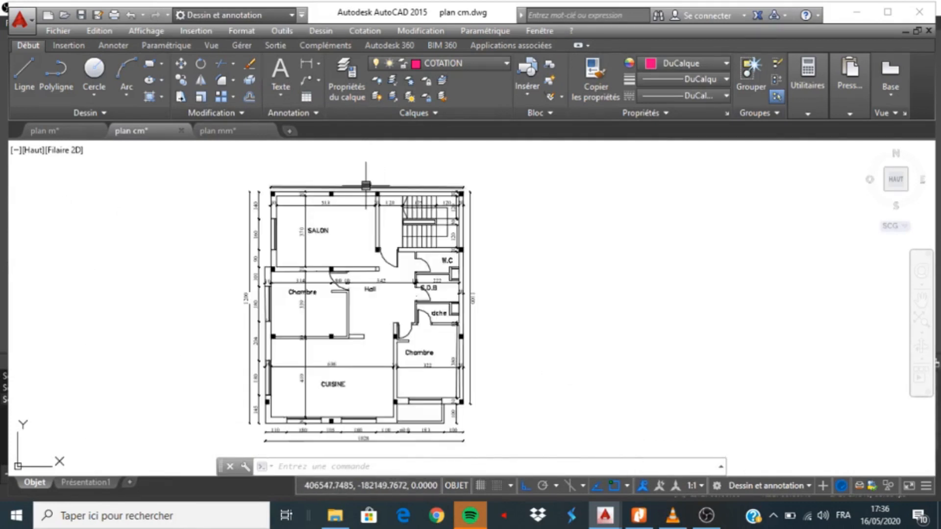
{"action": "scroll", "coordinate": [365, 185], "scroll_direction": "up", "scroll_amount": 2}
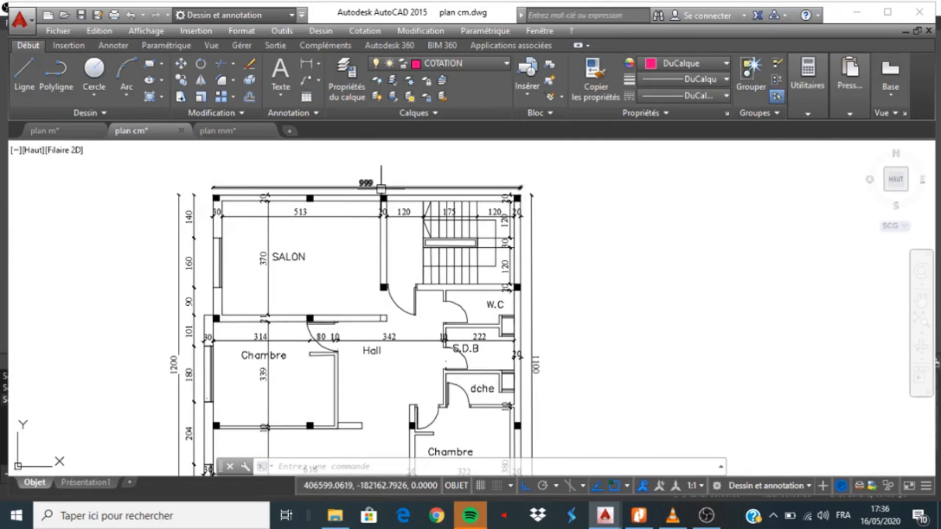
{"action": "mouse_move", "coordinate": [378, 189]}
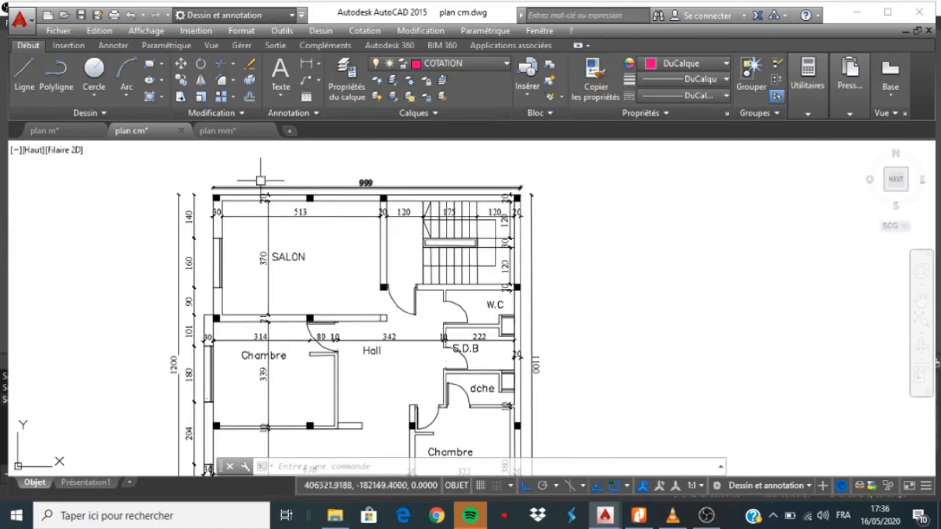
Step: Compare the dimensions in plan m and plan cm, and inspect the plan mm drawing in model space
{"action": "left_click", "coordinate": [53, 138]}
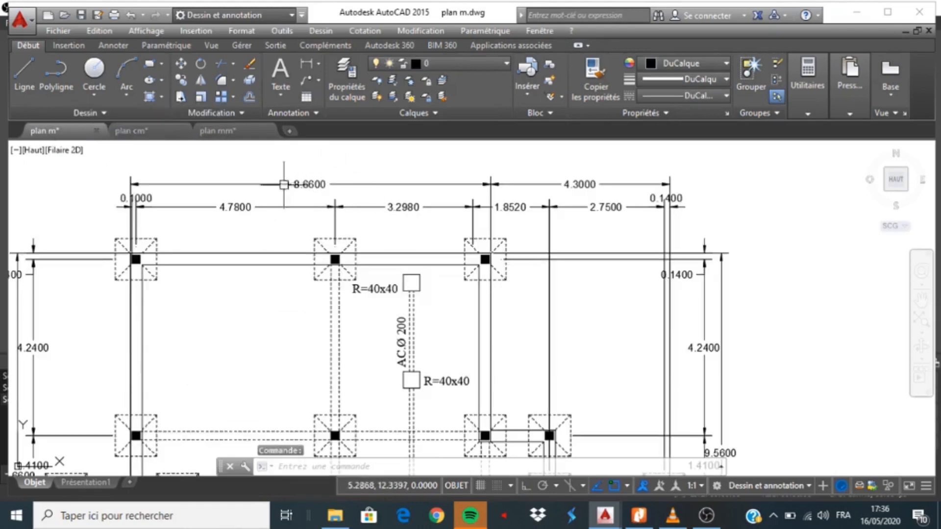
{"action": "left_click", "coordinate": [146, 134]}
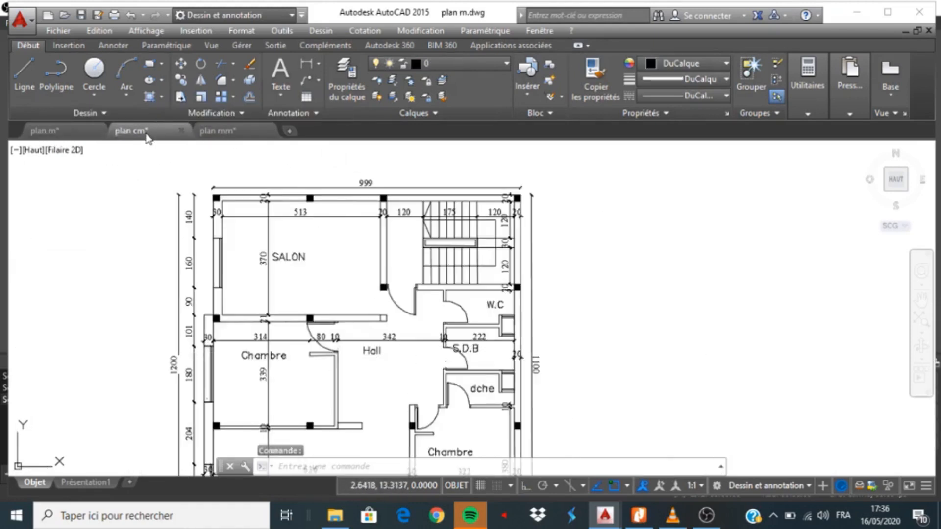
{"action": "left_click", "coordinate": [216, 131]}
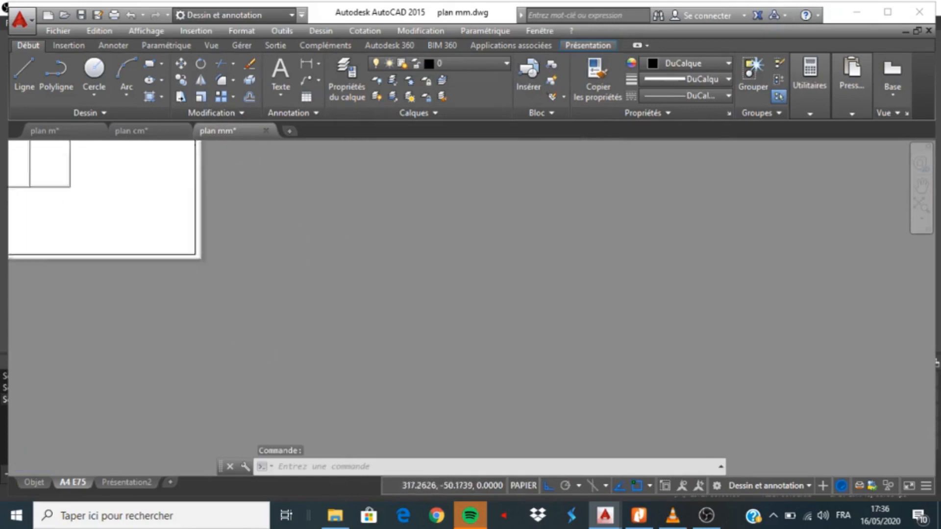
{"action": "left_click", "coordinate": [34, 482]}
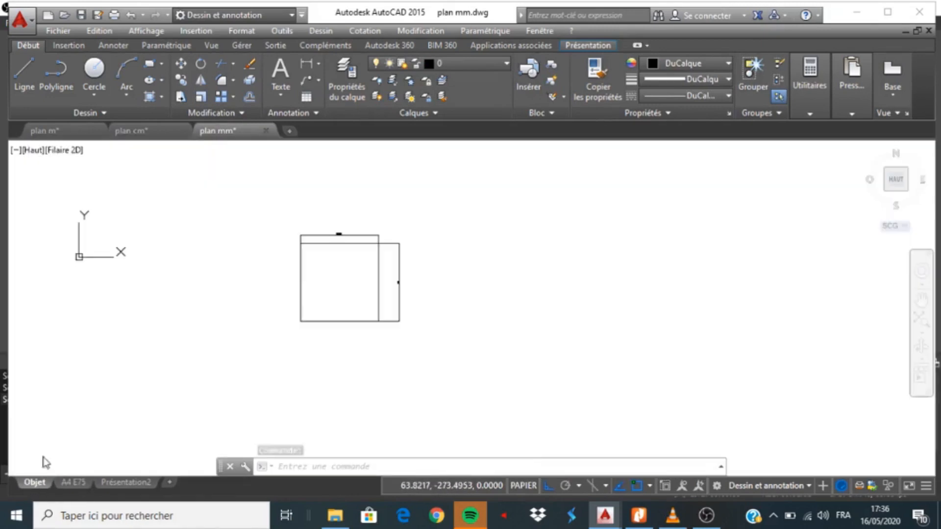
{"action": "scroll", "coordinate": [326, 266], "scroll_direction": "up", "scroll_amount": 2}
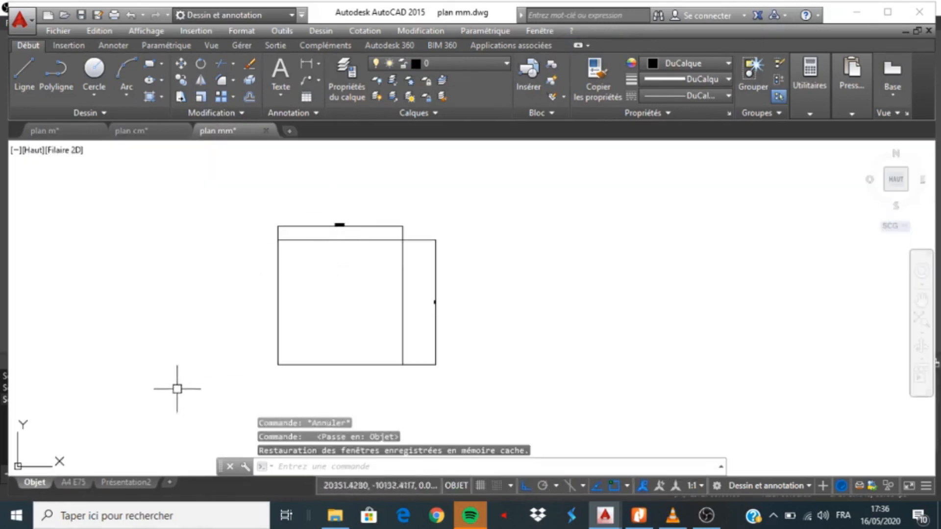
{"action": "scroll", "coordinate": [179, 384], "scroll_direction": "down", "scroll_amount": 2}
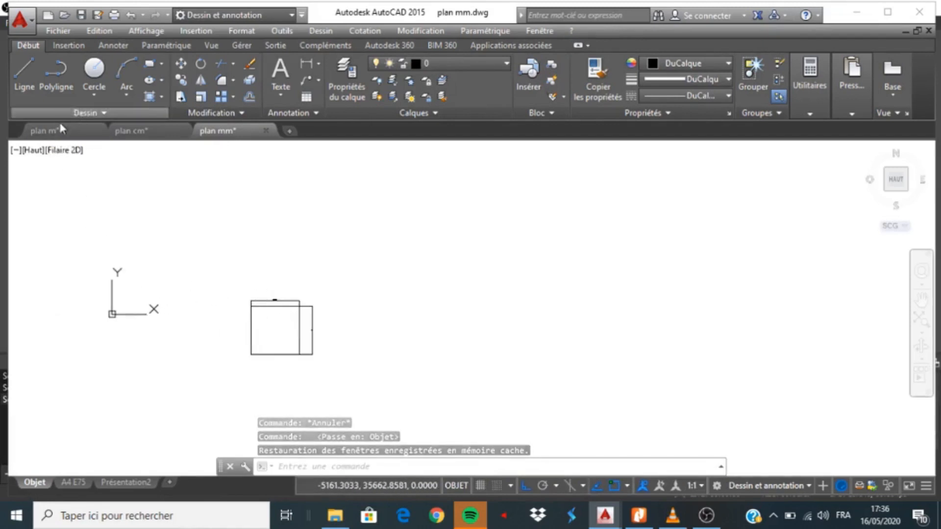
Step: Return to the plan m drawing and examine the whole foundation plan with its footings and dimensions
{"action": "left_click", "coordinate": [45, 132]}
{"action": "scroll", "coordinate": [362, 265], "scroll_direction": "down", "scroll_amount": 3}
{"action": "scroll", "coordinate": [410, 436], "scroll_direction": "down", "scroll_amount": 1}
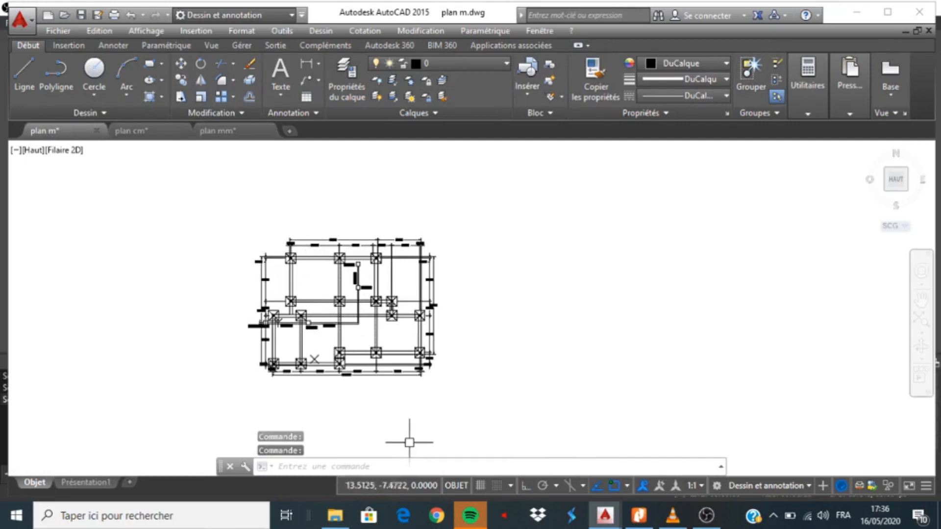
{"action": "scroll", "coordinate": [371, 387], "scroll_direction": "up", "scroll_amount": 1}
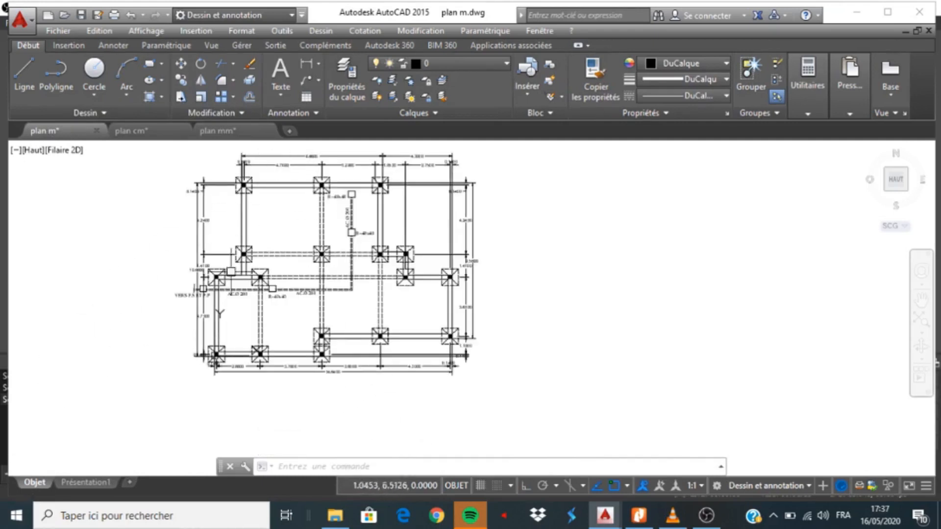
{"action": "scroll", "coordinate": [231, 303], "scroll_direction": "down", "scroll_amount": 2}
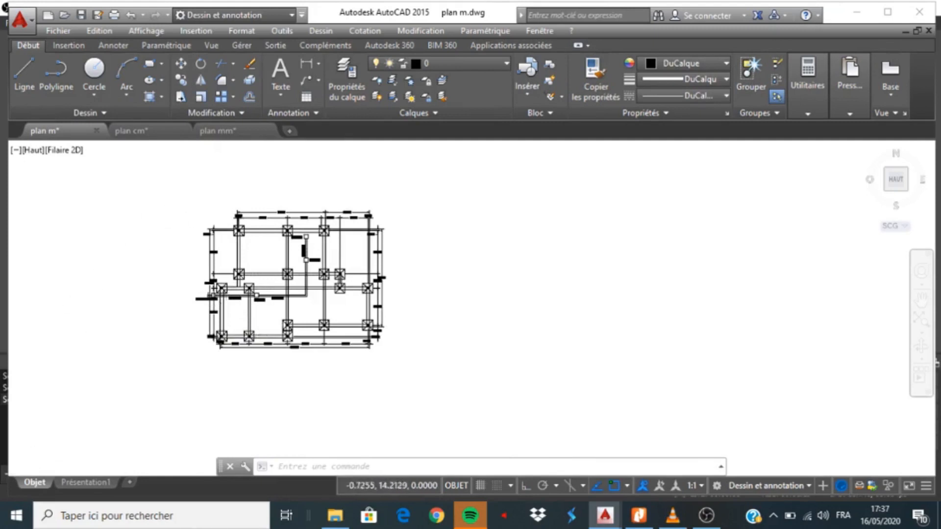
{"action": "scroll", "coordinate": [211, 211], "scroll_direction": "up", "scroll_amount": 5}
{"action": "scroll", "coordinate": [245, 216], "scroll_direction": "down", "scroll_amount": 5}
{"action": "scroll", "coordinate": [271, 275], "scroll_direction": "up", "scroll_amount": 4}
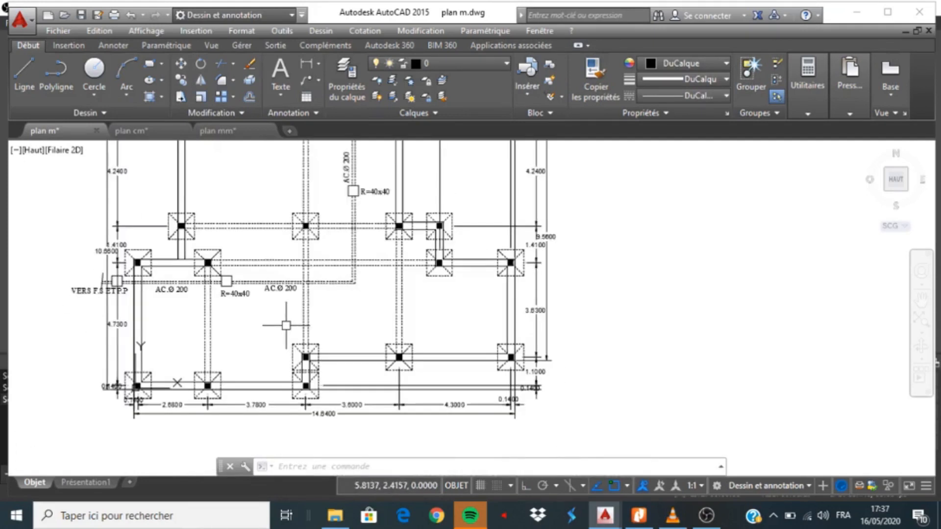
{"action": "scroll", "coordinate": [250, 338], "scroll_direction": "down", "scroll_amount": 4}
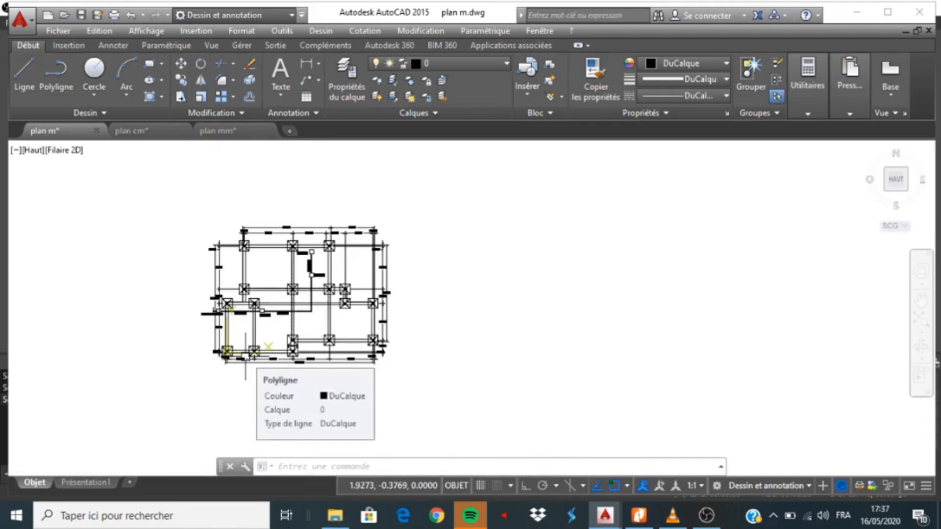
Step: Delete the existing viewport from the Présentation1 layout of plan m
{"action": "left_click", "coordinate": [84, 484]}
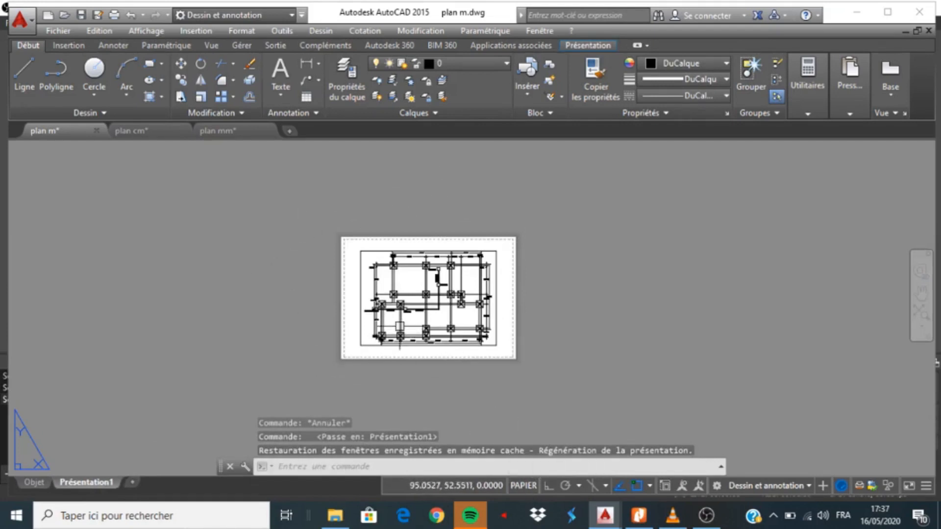
{"action": "scroll", "coordinate": [408, 337], "scroll_direction": "up", "scroll_amount": 2}
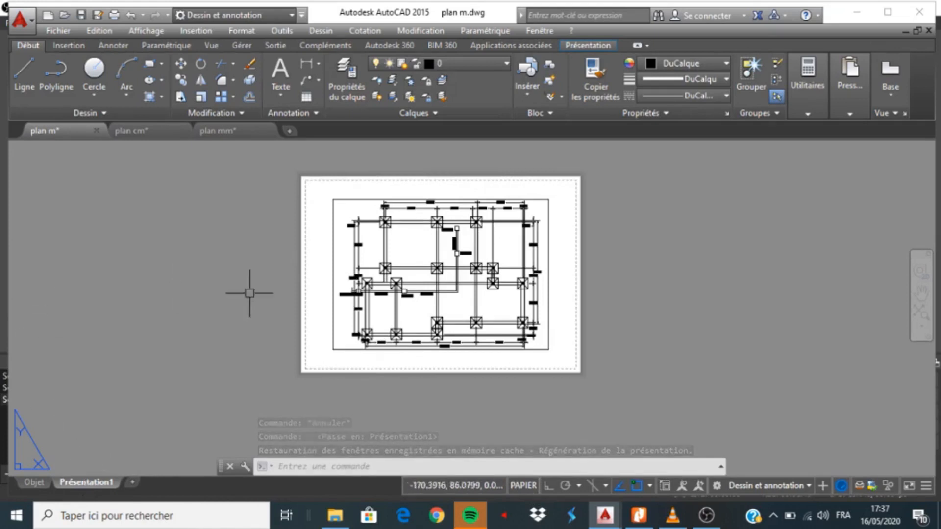
{"action": "left_click", "coordinate": [351, 200]}
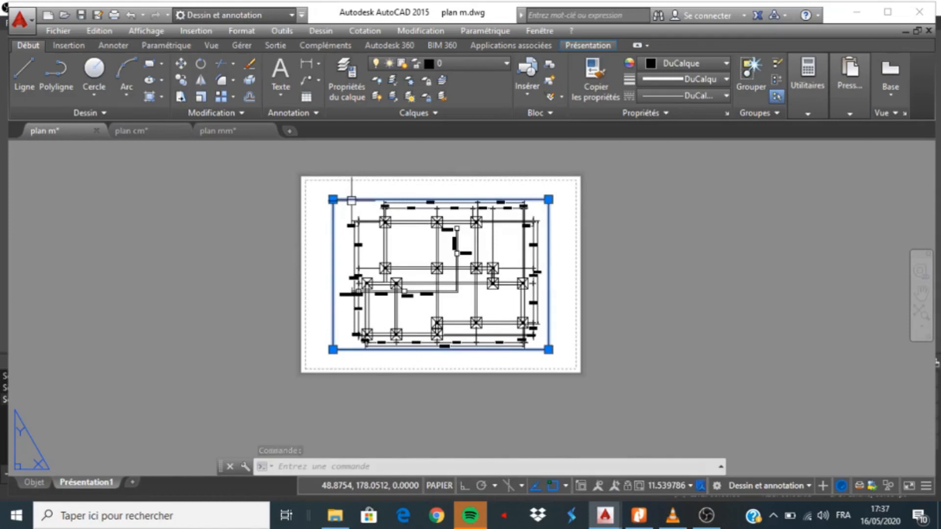
{"action": "key", "text": "Delete"}
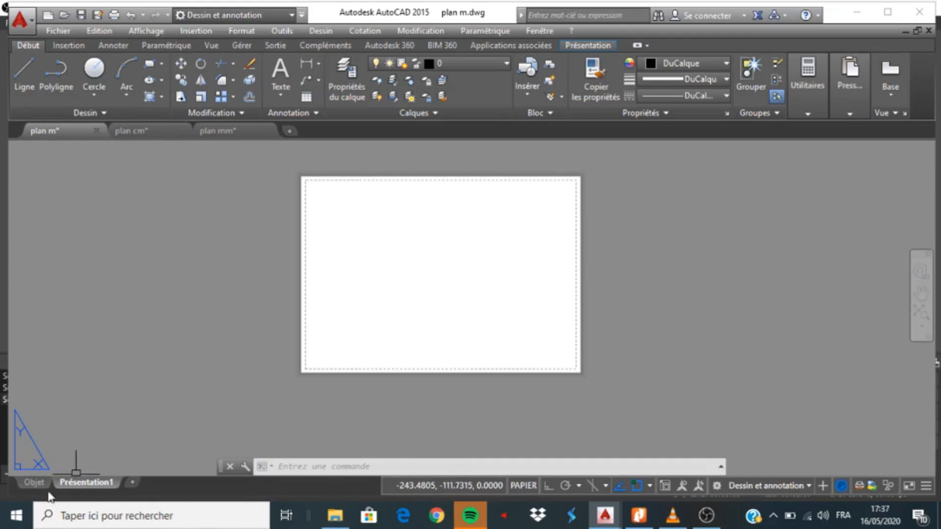
Step: Rename the Présentation1 layout as A4 E100
{"action": "right_click", "coordinate": [90, 486]}
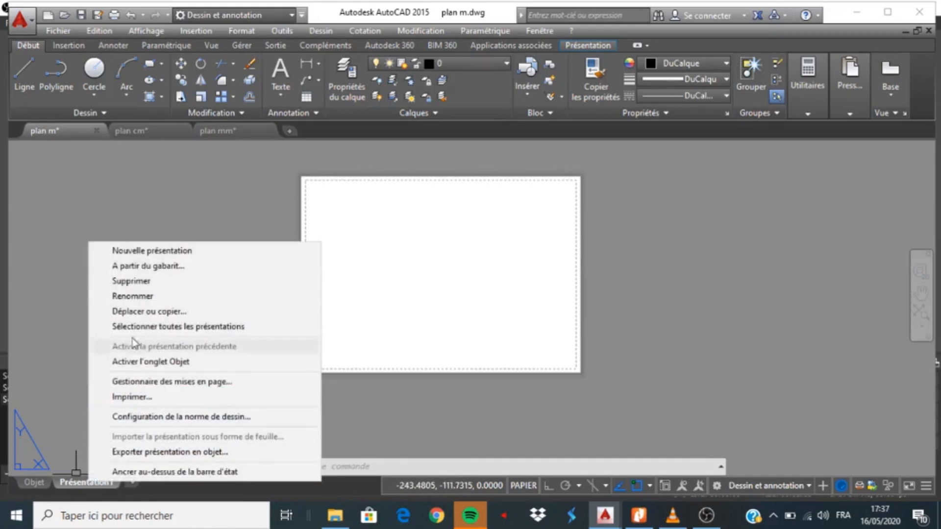
{"action": "left_click", "coordinate": [131, 297]}
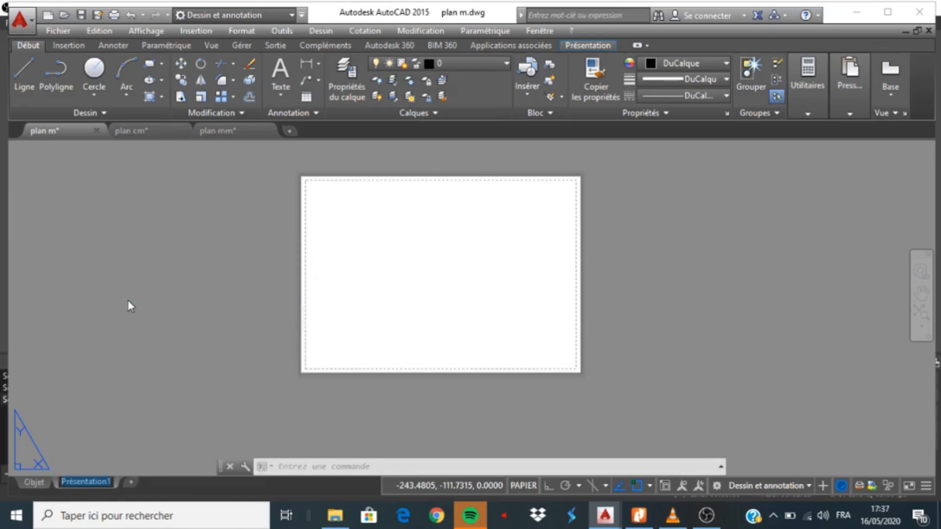
{"action": "type", "text": "A"}
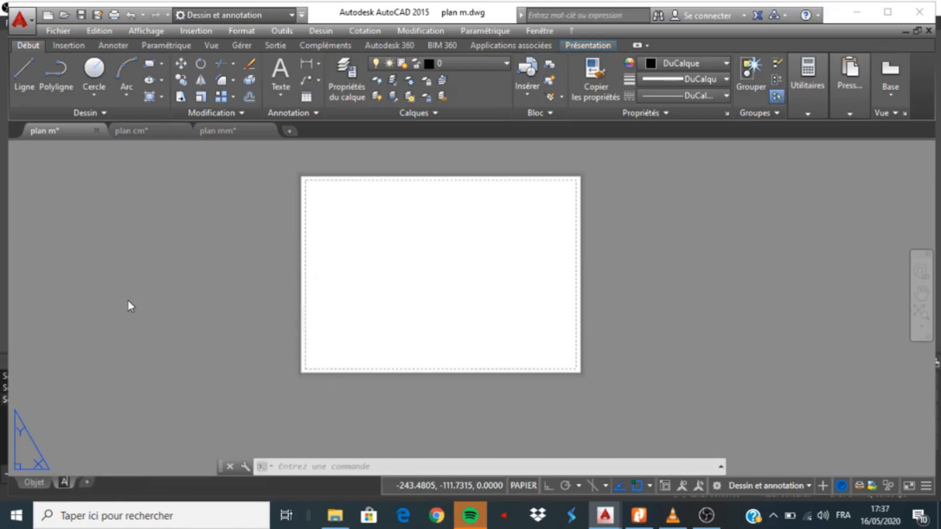
{"action": "type", "text": "4 E100"}
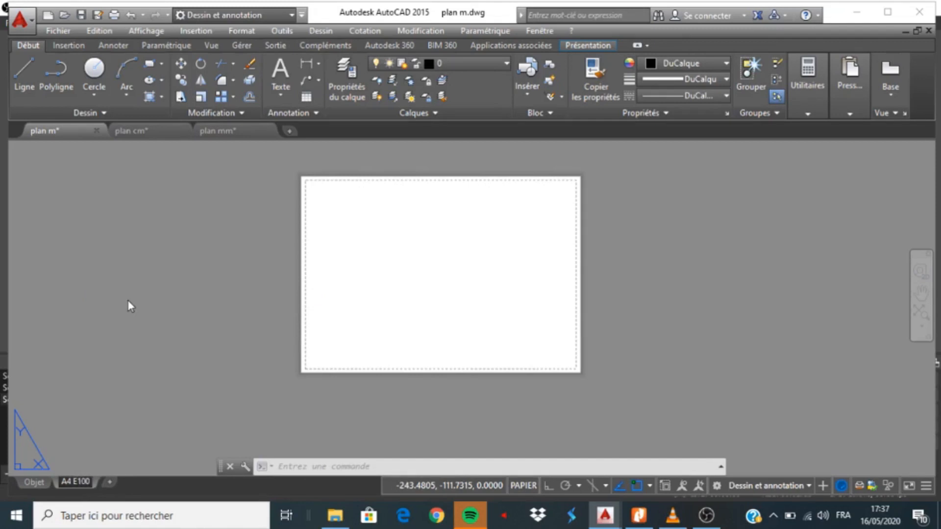
{"action": "key", "text": "Return"}
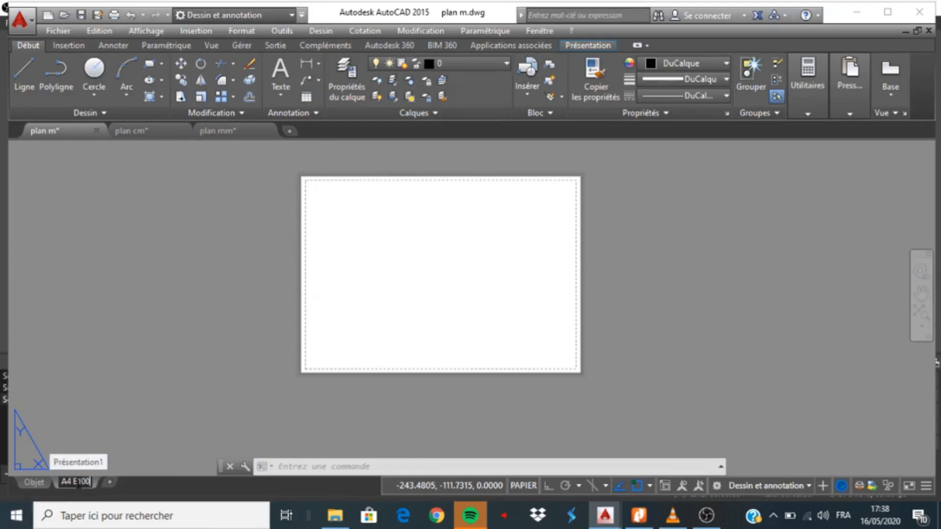
{"action": "left_click", "coordinate": [214, 355]}
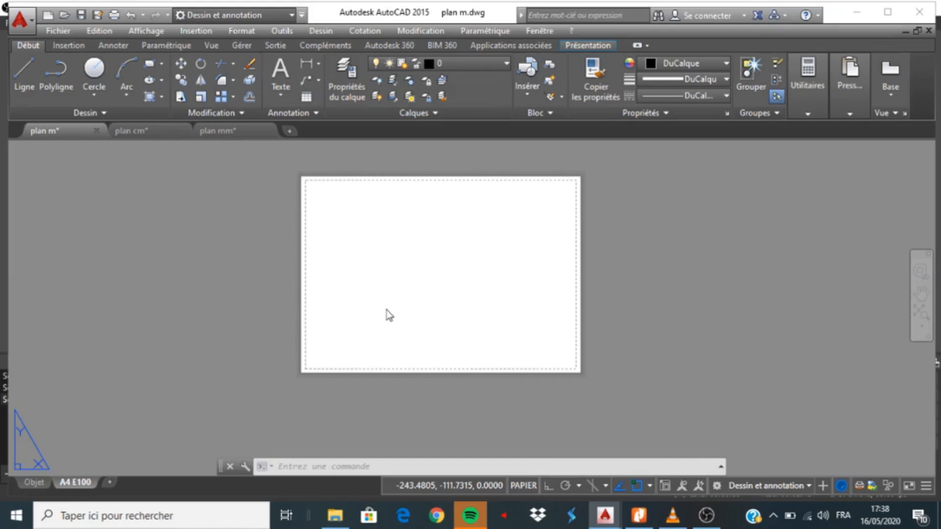
Step: Modify the page setup of the A4 E100 layout to use the DWG To PDF.pc3 plotter
{"action": "right_click", "coordinate": [74, 487]}
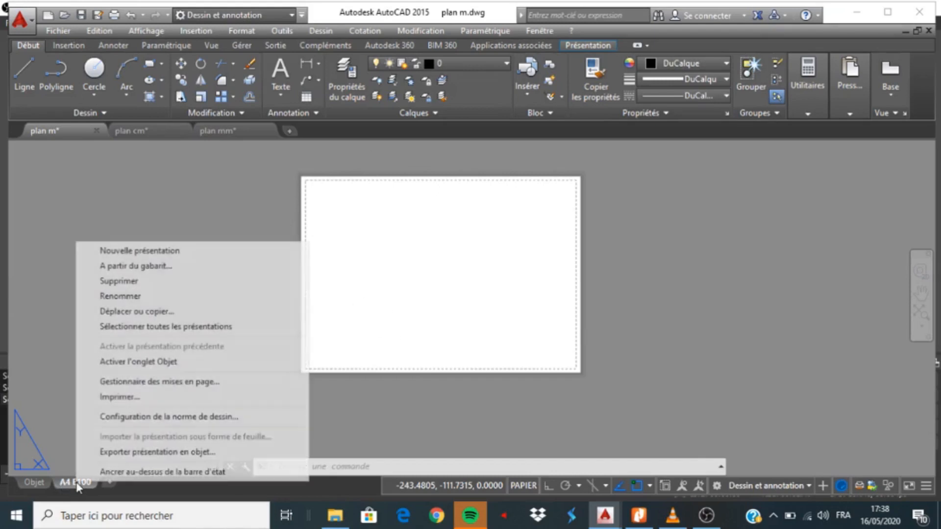
{"action": "left_click", "coordinate": [142, 383]}
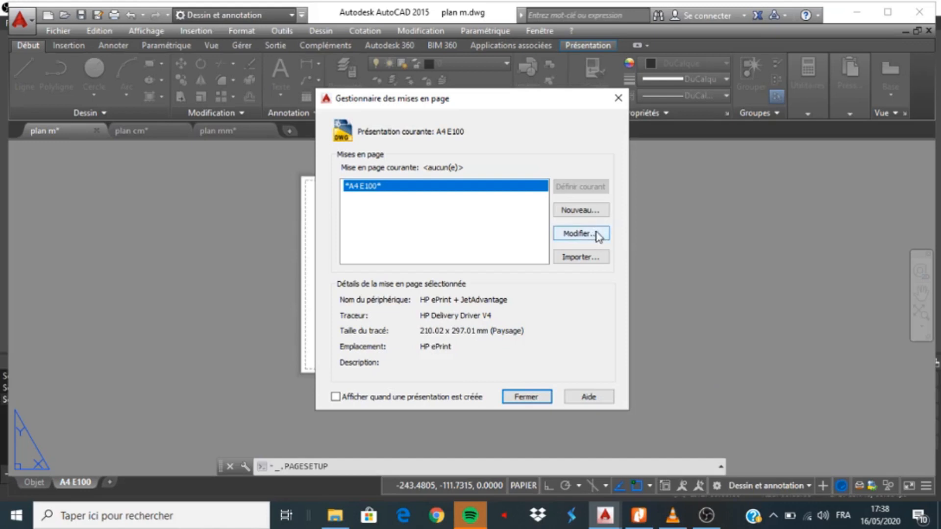
{"action": "left_click", "coordinate": [558, 234]}
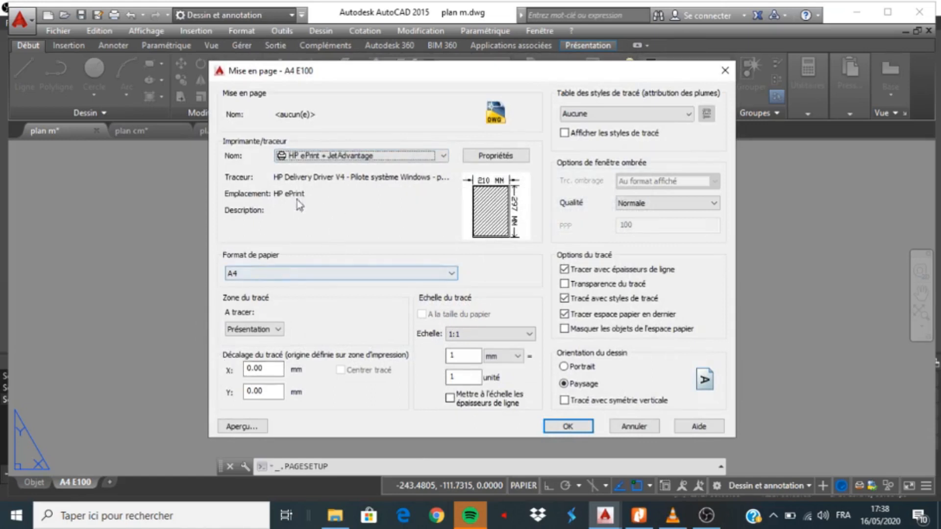
{"action": "left_click", "coordinate": [331, 155]}
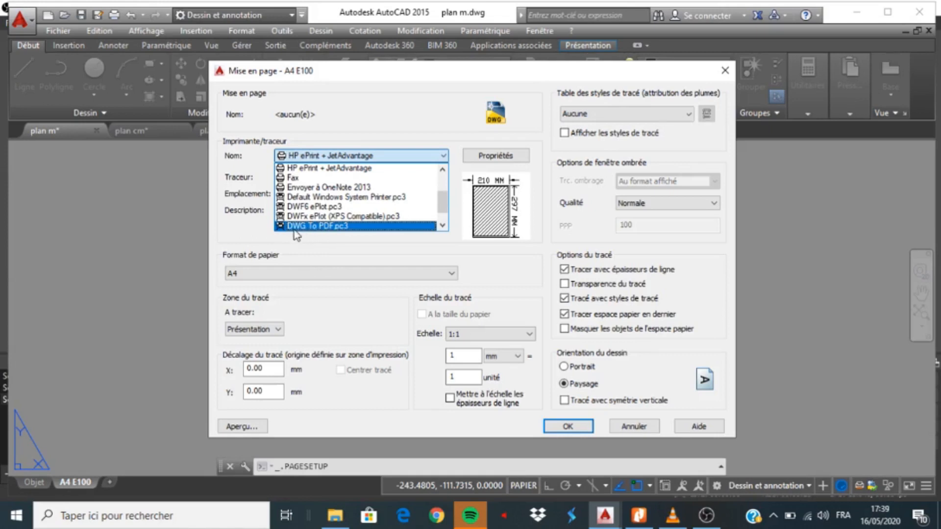
{"action": "left_click", "coordinate": [329, 226]}
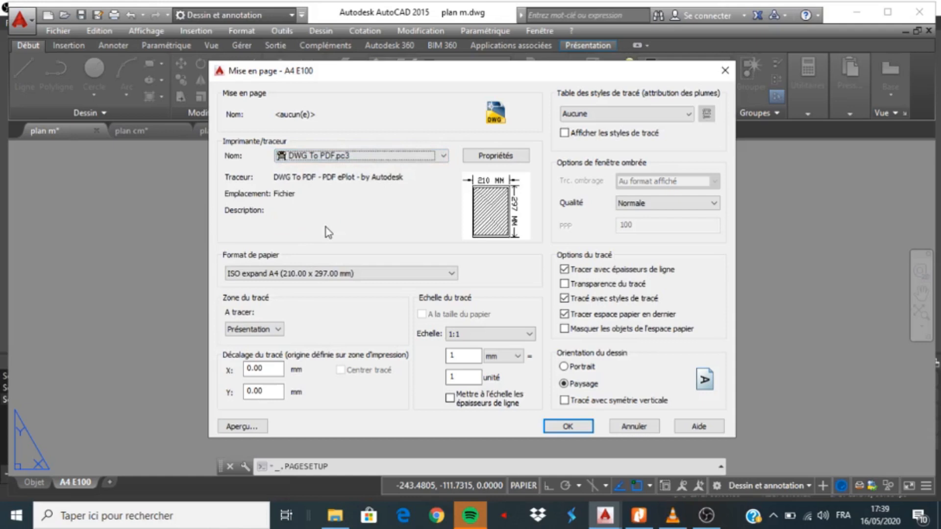
Step: Set the A4 E100 paper size to ISO full bleed A4 (297.00 x 210.00 mm) at 1 mm = 1 unit and apply the page setup
{"action": "left_click", "coordinate": [357, 277]}
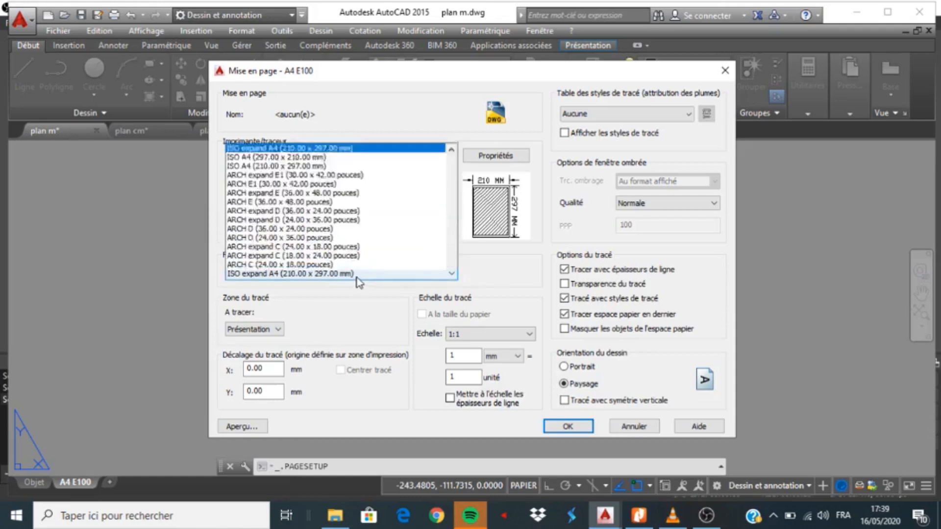
{"action": "scroll", "coordinate": [365, 225], "scroll_direction": "up", "scroll_amount": 3}
{"action": "scroll", "coordinate": [367, 230], "scroll_direction": "up", "scroll_amount": 10}
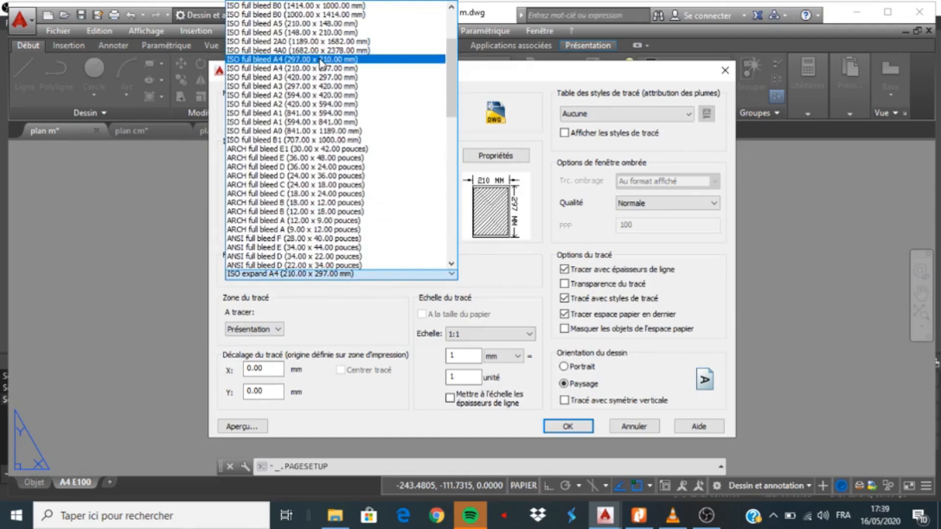
{"action": "left_click", "coordinate": [321, 60]}
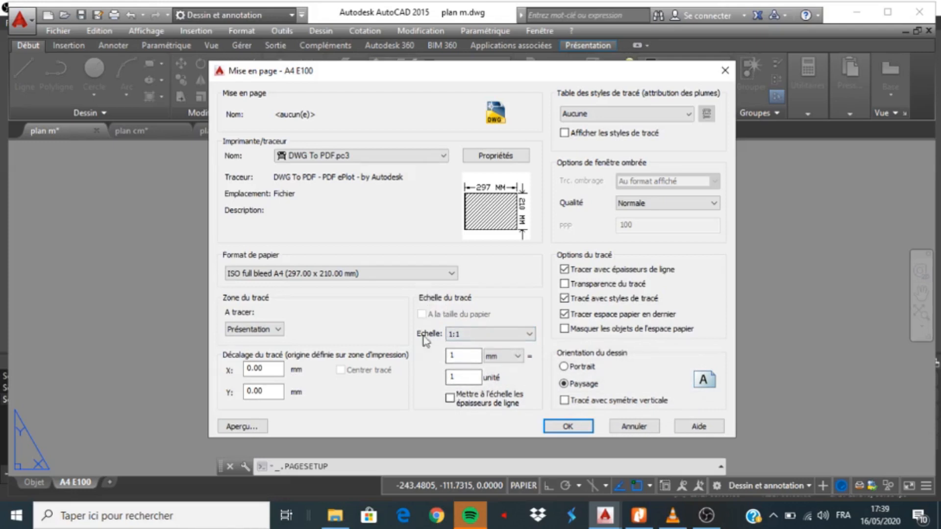
{"action": "left_click", "coordinate": [461, 355]}
{"action": "left_click", "coordinate": [475, 380]}
{"action": "left_click", "coordinate": [566, 427]}
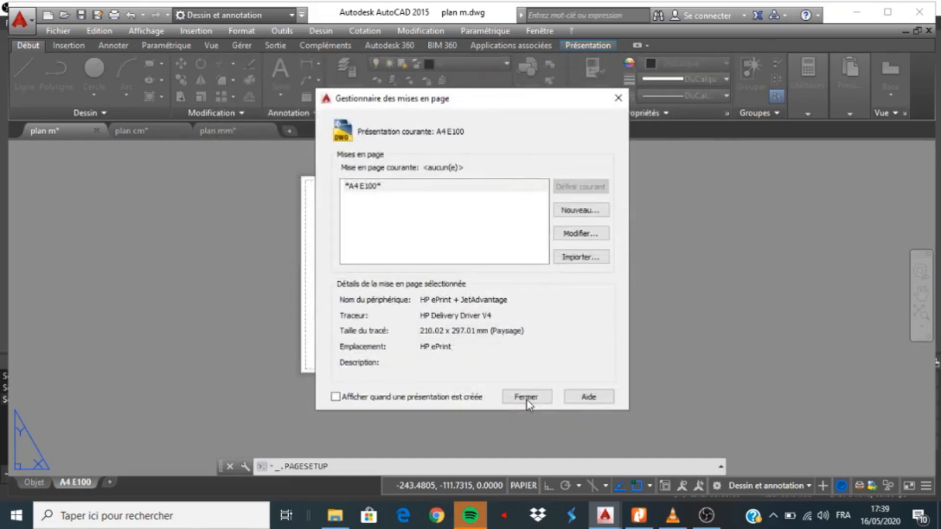
{"action": "left_click", "coordinate": [584, 395]}
Step: Create a single rectangular viewport on the A4 E100 sheet, with its corners just inside the paper's edges
{"action": "scroll", "coordinate": [353, 248], "scroll_direction": "down", "scroll_amount": 4}
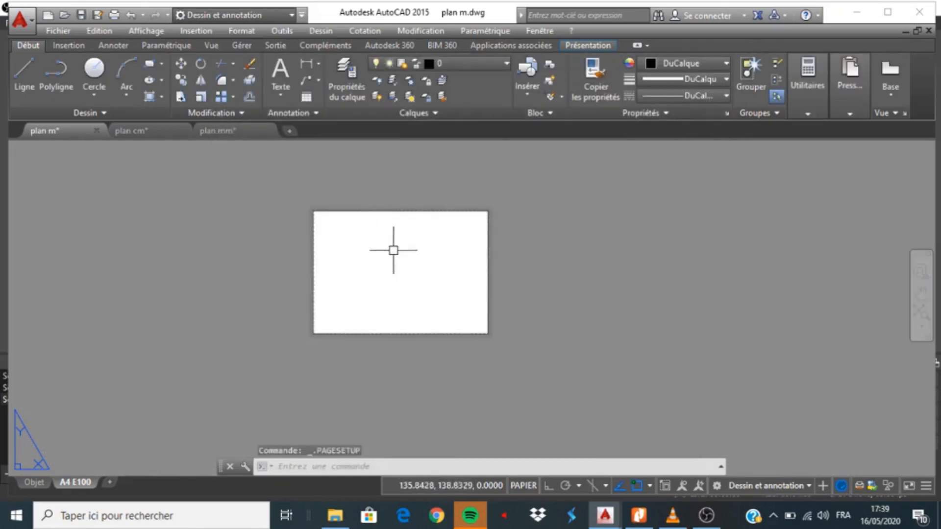
{"action": "scroll", "coordinate": [337, 226], "scroll_direction": "up", "scroll_amount": 4}
{"action": "scroll", "coordinate": [313, 226], "scroll_direction": "down", "scroll_amount": 2}
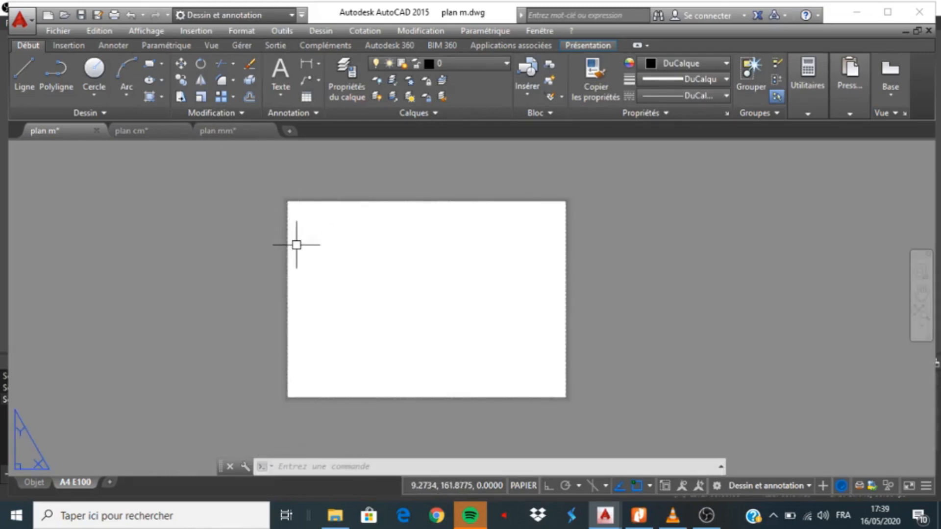
{"action": "left_click", "coordinate": [142, 31]}
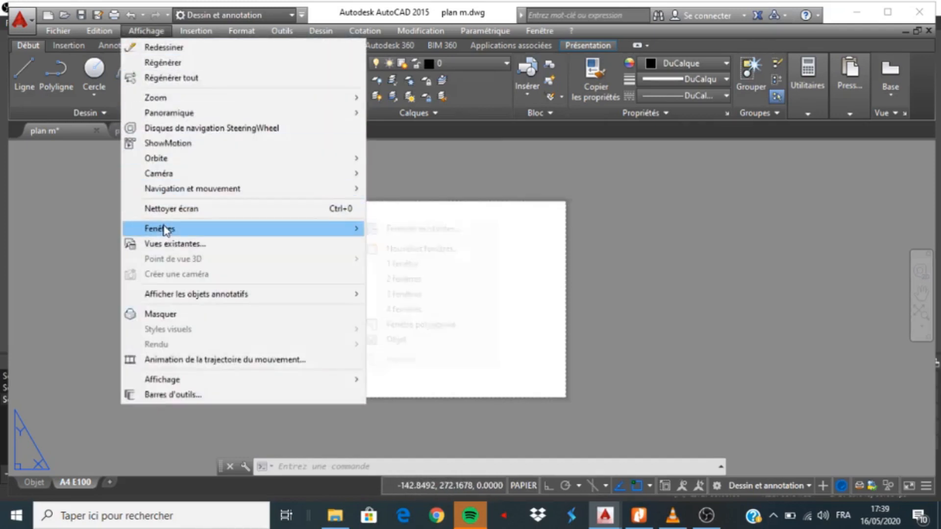
{"action": "mouse_move", "coordinate": [165, 230]}
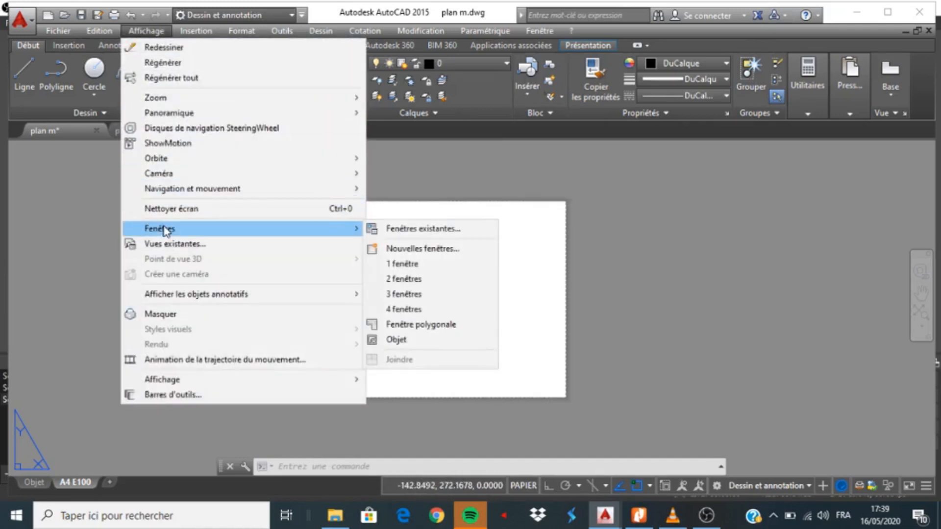
{"action": "left_click", "coordinate": [394, 263]}
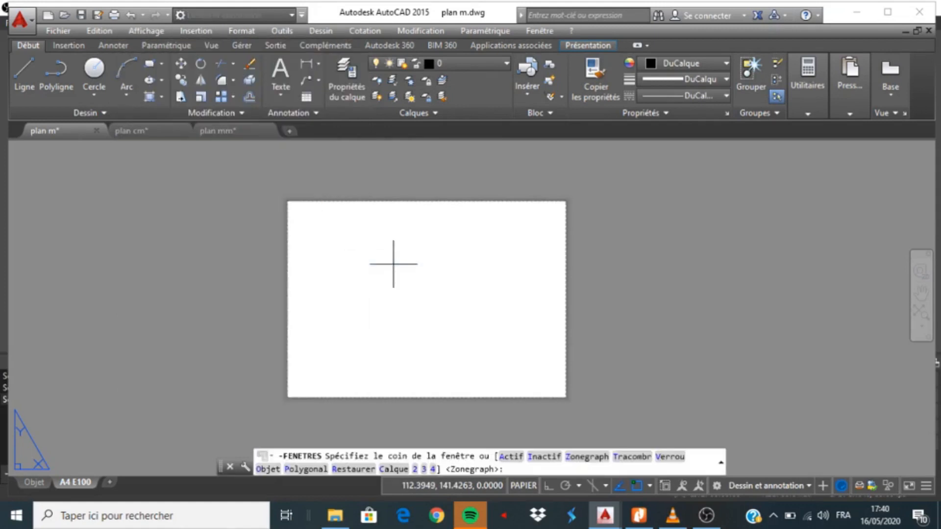
{"action": "left_click", "coordinate": [291, 204]}
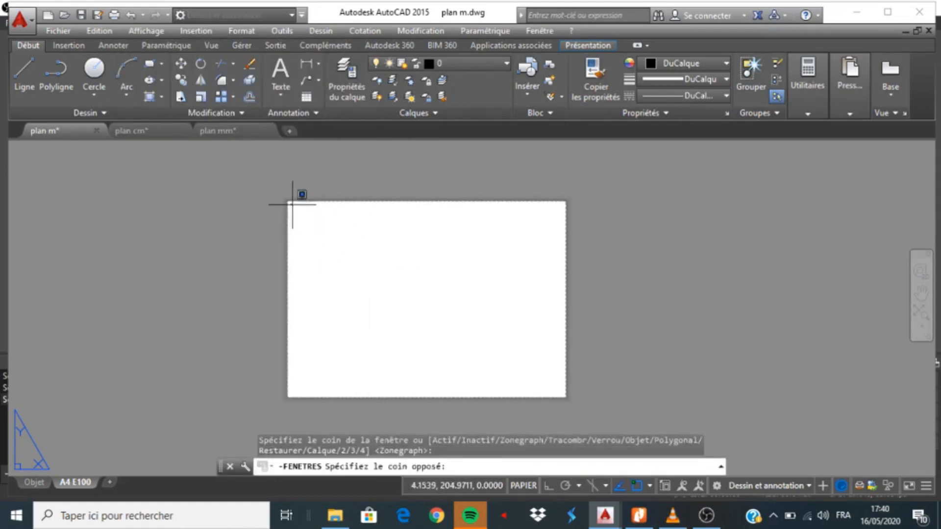
{"action": "left_click", "coordinate": [563, 393]}
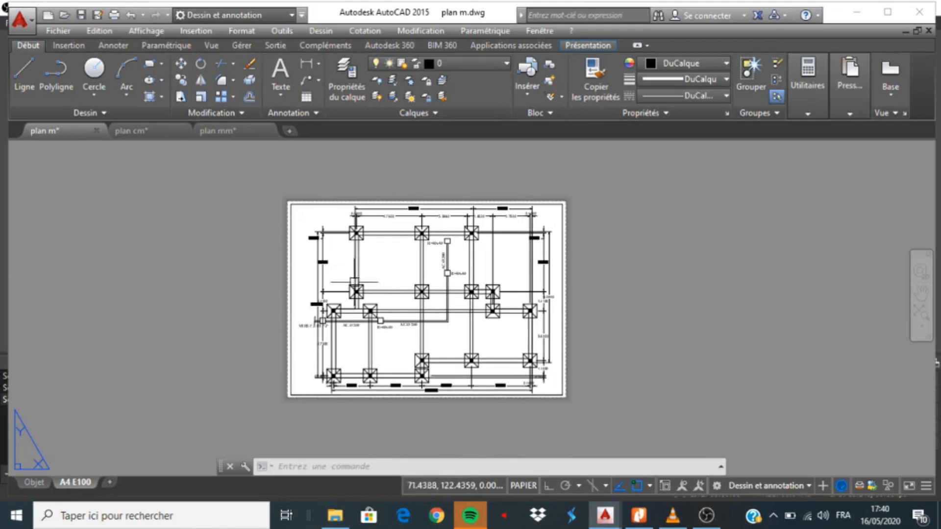
Step: Activate the model space inside the new viewport and try enlarging and shrinking the foundation plan within it
{"action": "double_click", "coordinate": [388, 270]}
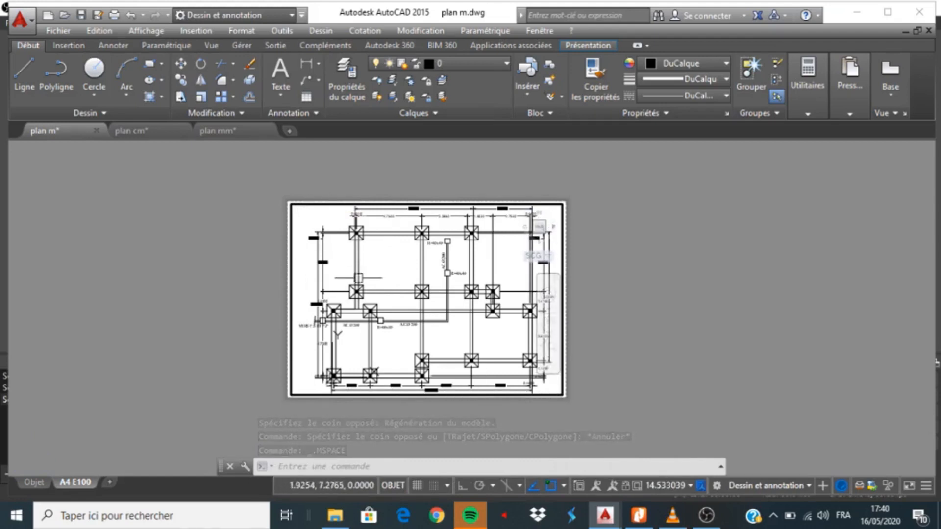
{"action": "scroll", "coordinate": [376, 254], "scroll_direction": "down", "scroll_amount": 1}
{"action": "scroll", "coordinate": [367, 268], "scroll_direction": "down", "scroll_amount": 1}
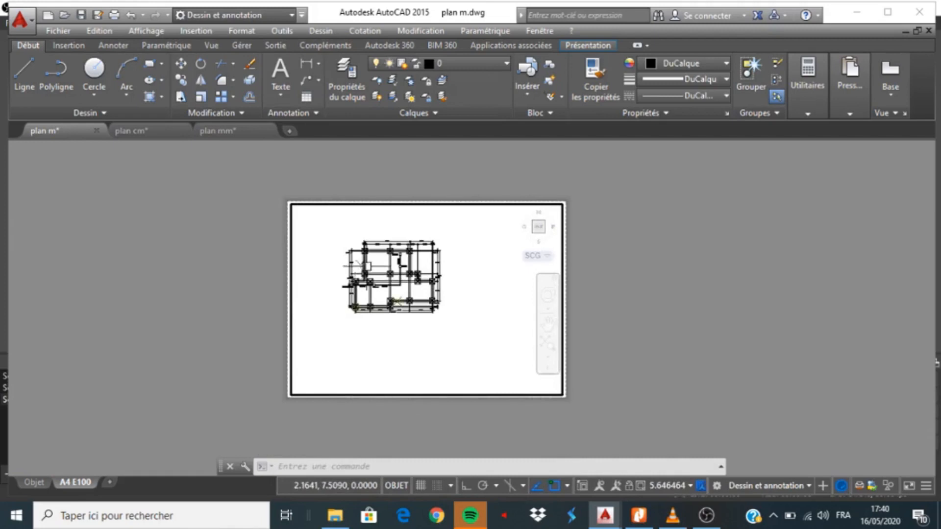
{"action": "scroll", "coordinate": [351, 280], "scroll_direction": "up", "scroll_amount": 2}
{"action": "scroll", "coordinate": [349, 284], "scroll_direction": "down", "scroll_amount": 2}
{"action": "scroll", "coordinate": [348, 289], "scroll_direction": "up", "scroll_amount": 2}
{"action": "scroll", "coordinate": [345, 299], "scroll_direction": "down", "scroll_amount": 1}
{"action": "scroll", "coordinate": [377, 301], "scroll_direction": "up", "scroll_amount": 1}
{"action": "scroll", "coordinate": [379, 307], "scroll_direction": "down", "scroll_amount": 1}
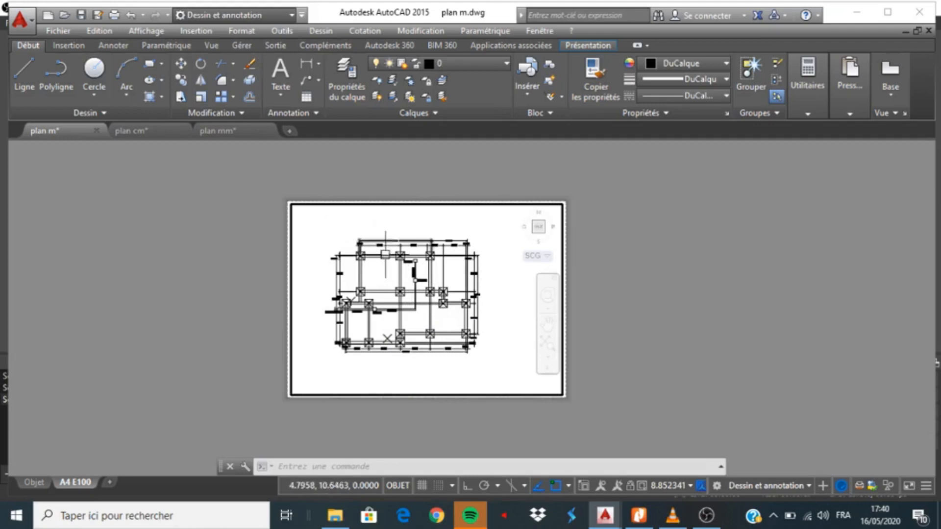
{"action": "scroll", "coordinate": [382, 250], "scroll_direction": "up", "scroll_amount": 3}
{"action": "scroll", "coordinate": [373, 274], "scroll_direction": "down", "scroll_amount": 3}
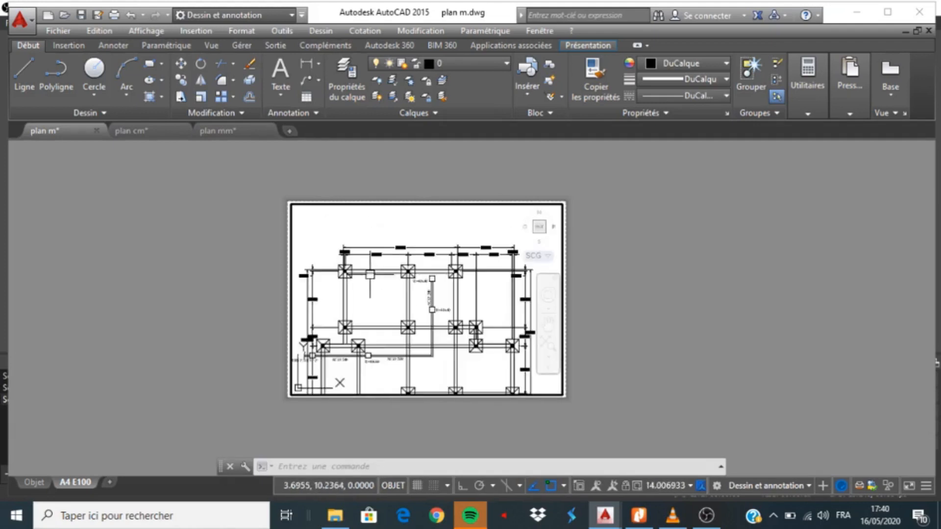
{"action": "scroll", "coordinate": [370, 274], "scroll_direction": "down", "scroll_amount": 1}
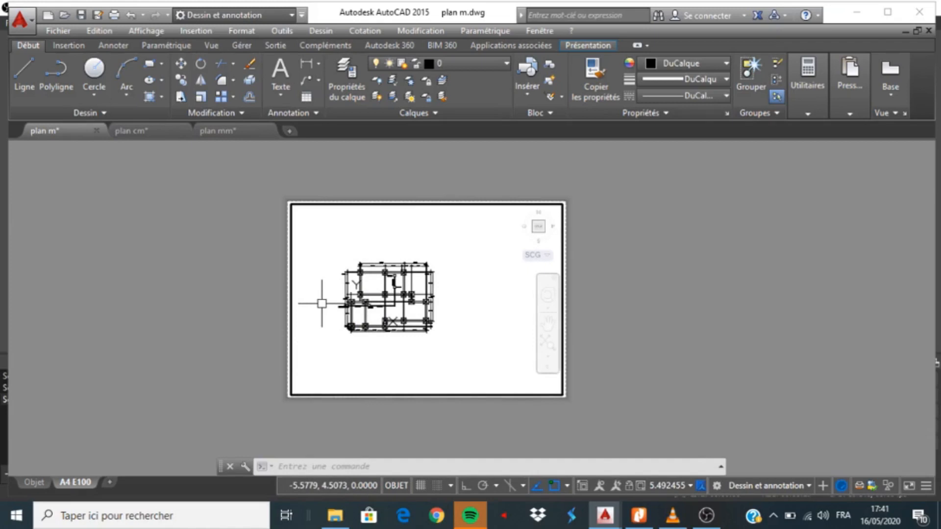
Step: Scale the plan inside the viewport to 1:100 using Zoom with a factor of 1000/100XP
{"action": "type", "text": "z"}
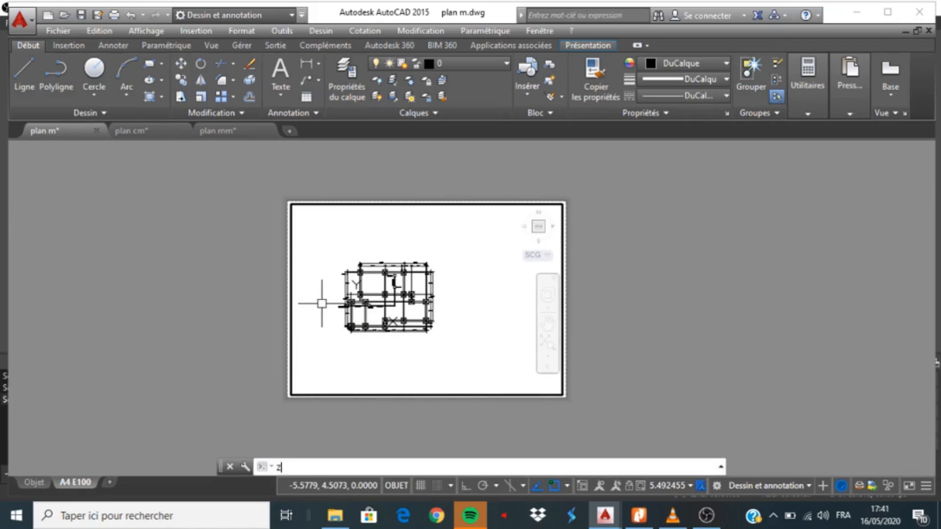
{"action": "key", "text": "Return"}
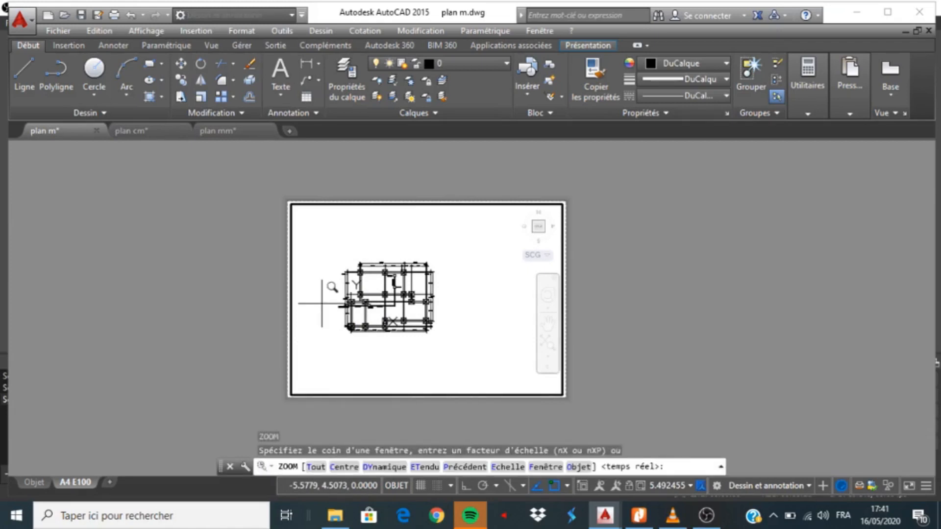
{"action": "type", "text": "100010"}
{"action": "key", "text": "BackSpace"}
{"action": "key", "text": "BackSpace"}
{"action": "type", "text": "/100XP"}
{"action": "key", "text": "Return"}
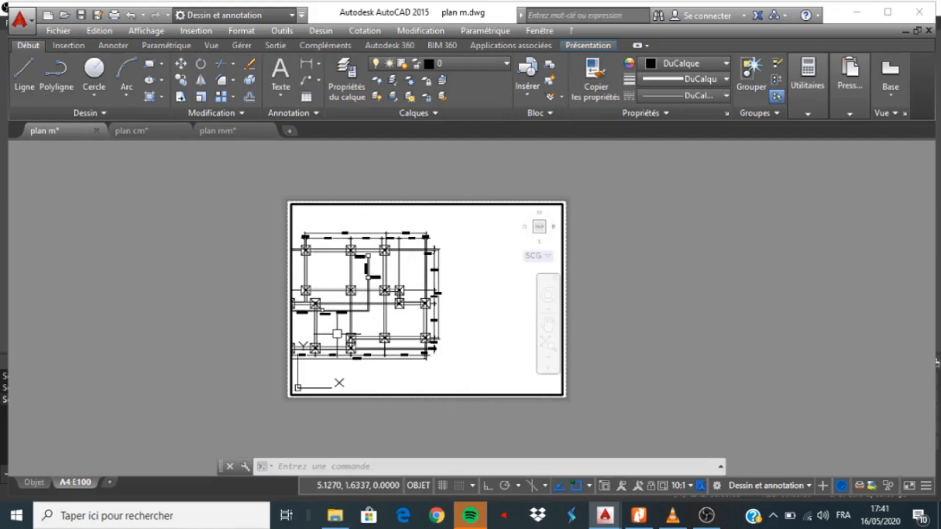
Step: Bring the whole plan back into the viewport, rescale it with Zoom 1000/100XP and centre it, ending in paper space
{"action": "middle_click", "coordinate": [336, 333]}
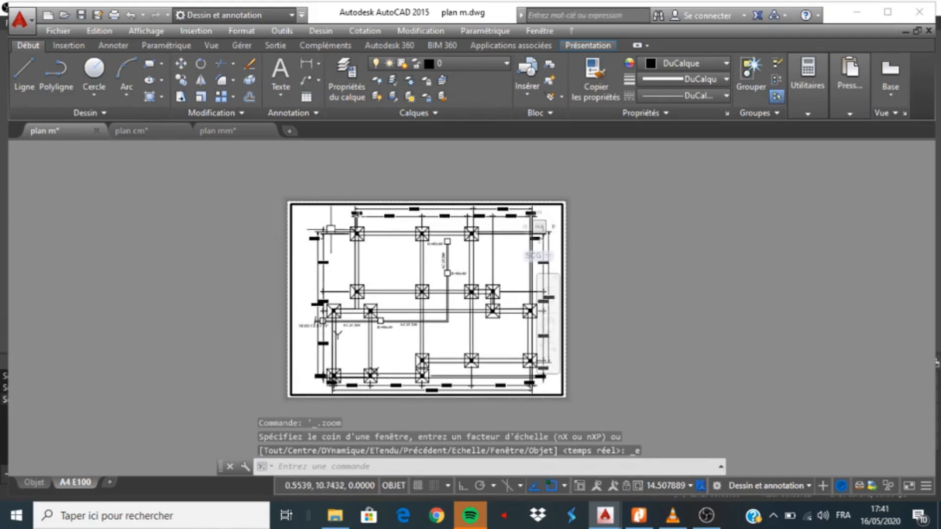
{"action": "scroll", "coordinate": [327, 307], "scroll_direction": "down", "scroll_amount": 1}
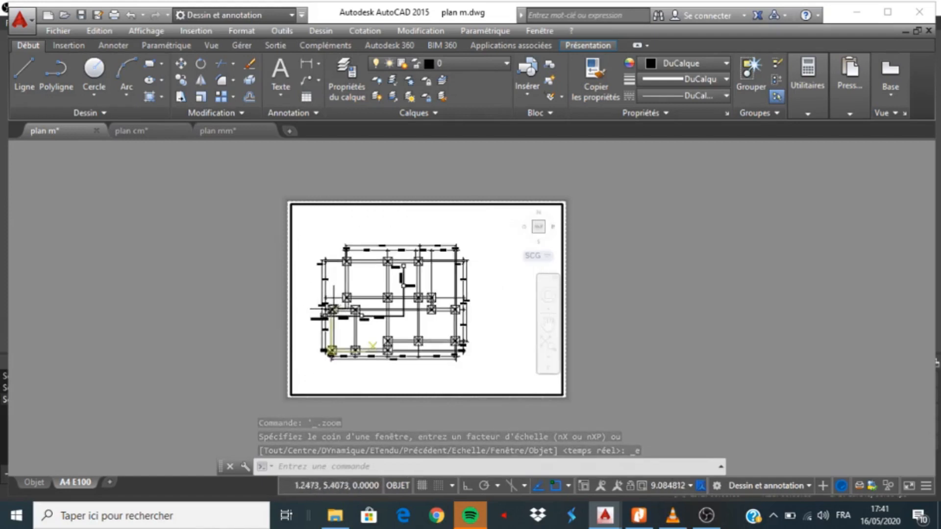
{"action": "scroll", "coordinate": [320, 304], "scroll_direction": "up", "scroll_amount": 1}
{"action": "scroll", "coordinate": [368, 298], "scroll_direction": "down", "scroll_amount": 1}
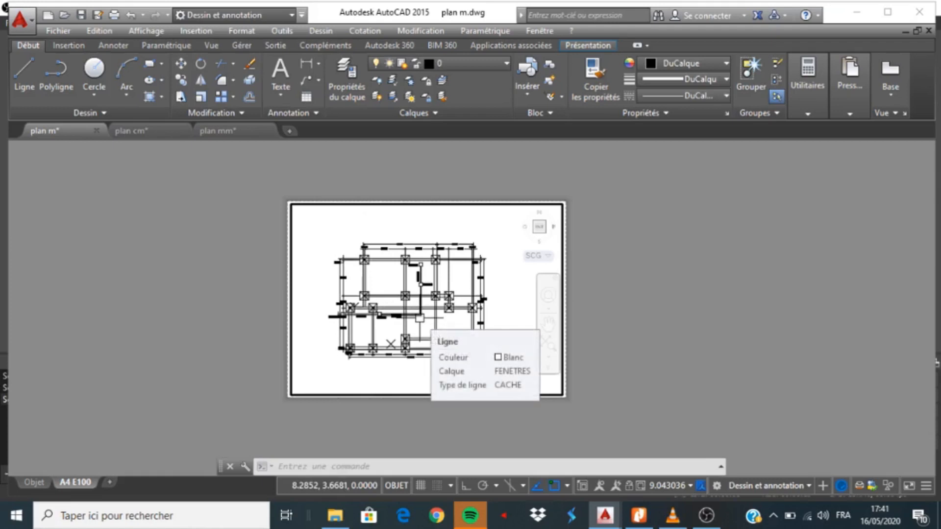
{"action": "type", "text": "z"}
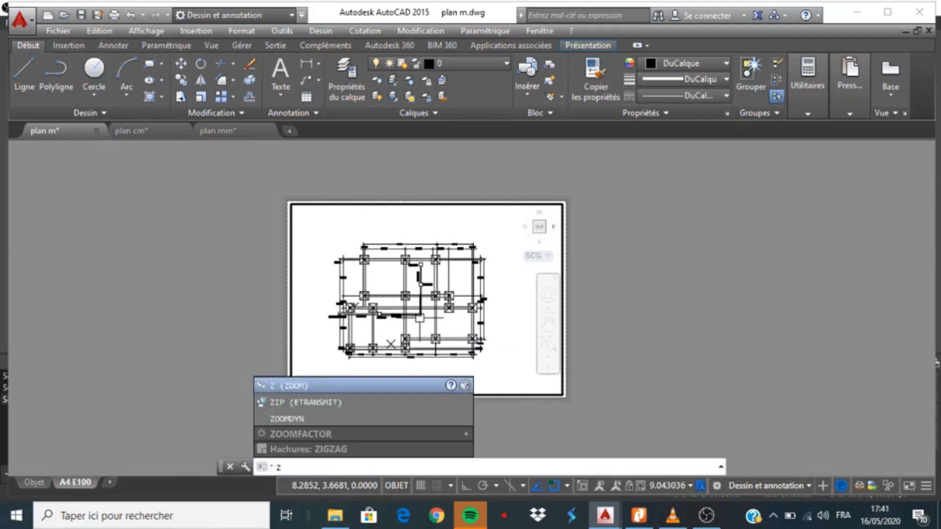
{"action": "key", "text": "Return"}
{"action": "type", "text": "1000"}
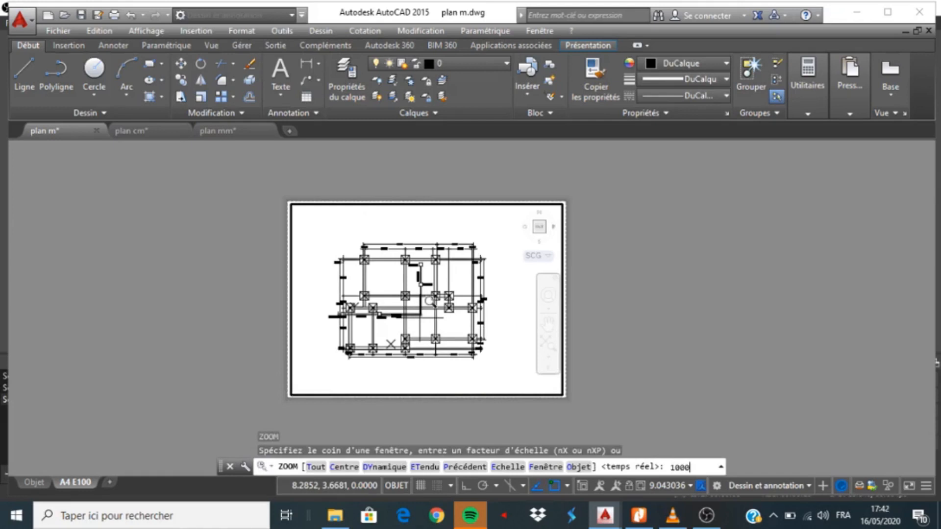
{"action": "type", "text": "/100xP"}
{"action": "key", "text": "Return"}
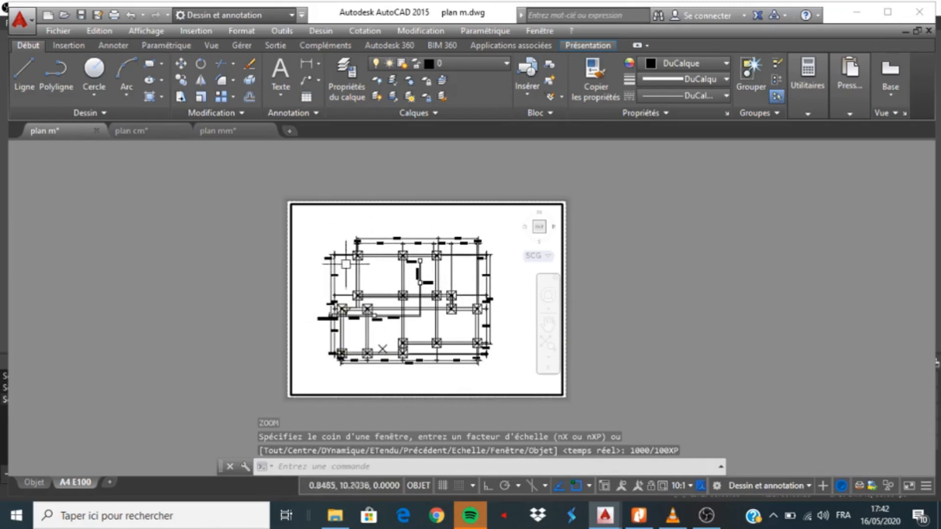
{"action": "middle_click_drag", "start_coordinate": [416, 318], "coordinate": [431, 319]}
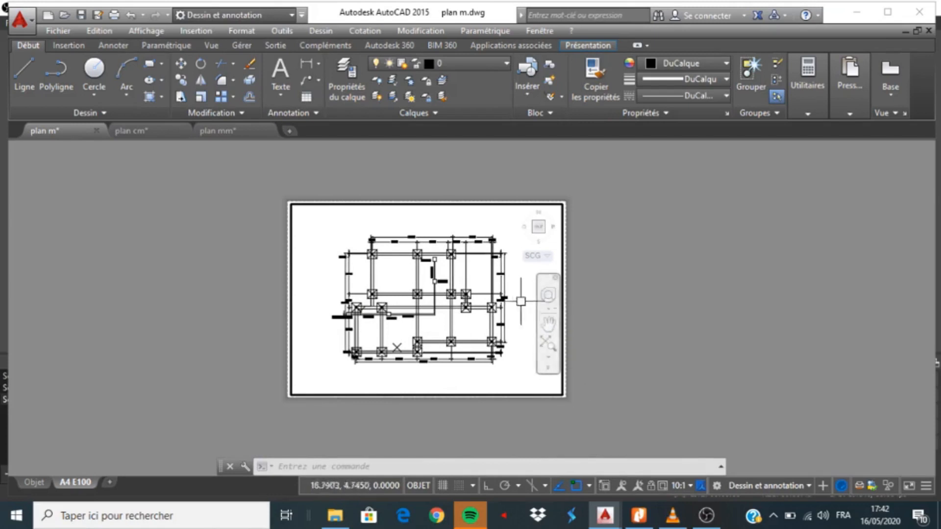
{"action": "double_click", "coordinate": [605, 346]}
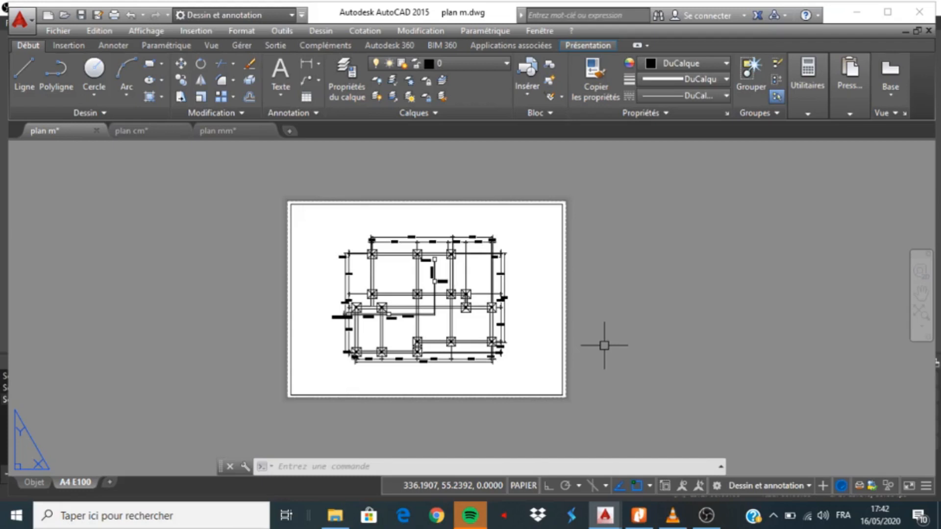
Step: Start plotting the A4 E100 layout with the DWG To PDF.pc3 plotter and ISO full bleed A4 (297.00 x 210.00 mm) paper
{"action": "left_click", "coordinate": [114, 20]}
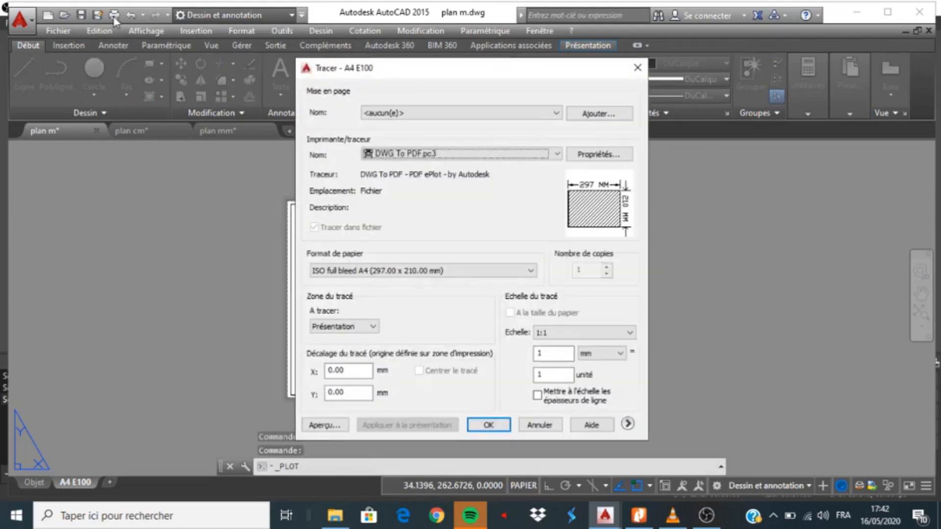
{"action": "left_click", "coordinate": [504, 159]}
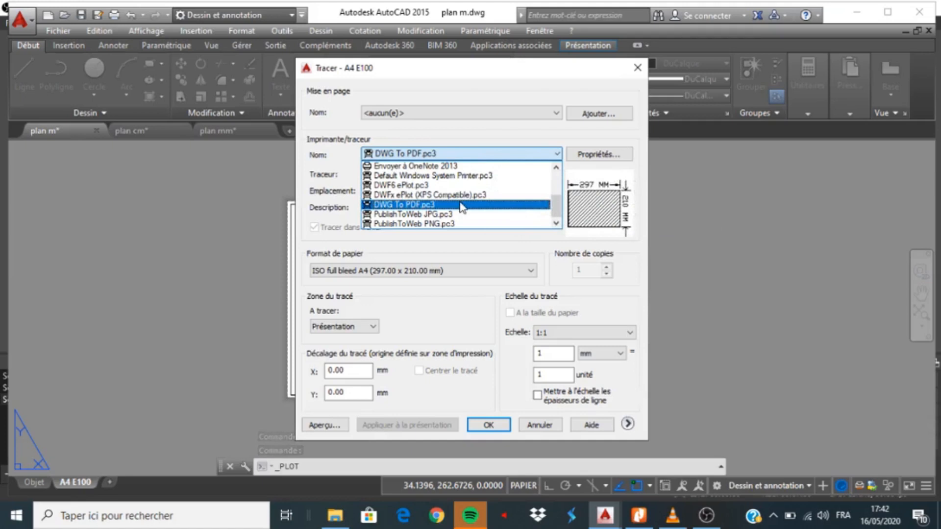
{"action": "left_click", "coordinate": [411, 206]}
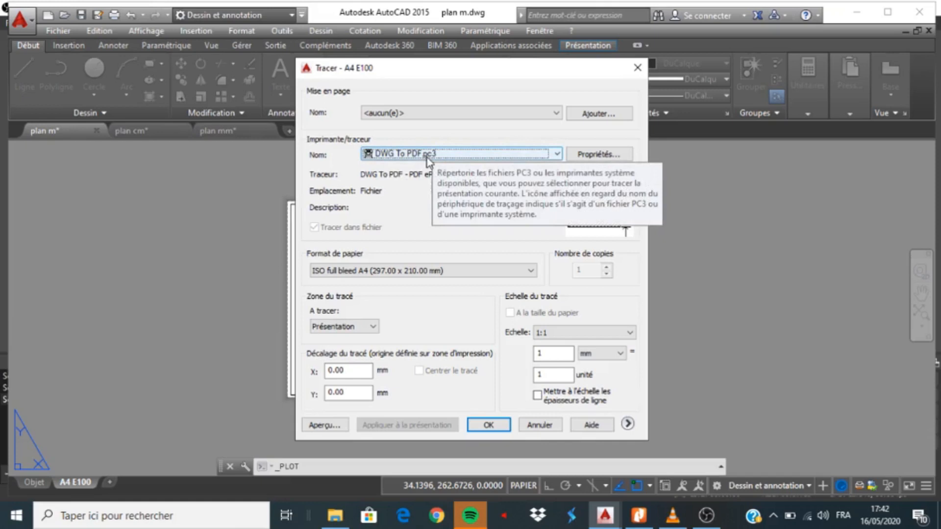
{"action": "left_click", "coordinate": [533, 278]}
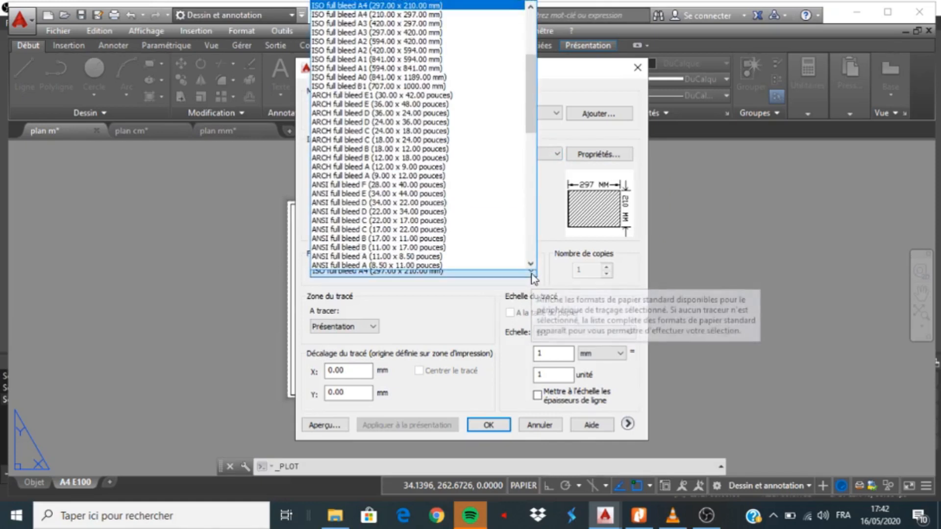
{"action": "left_click", "coordinate": [524, 278]}
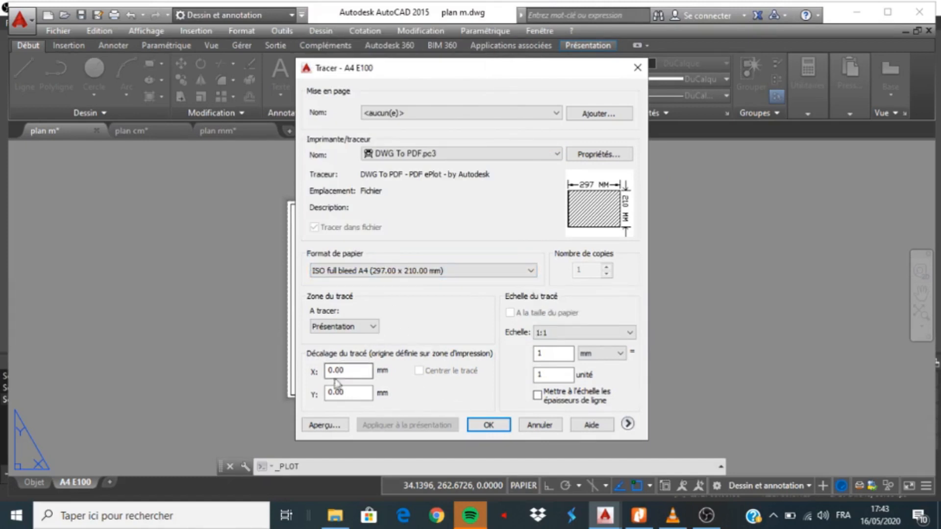
Step: Set the plot area to Fenêtre, picking the window between opposite corners of the viewport frame
{"action": "left_click", "coordinate": [376, 327]}
{"action": "left_click", "coordinate": [365, 360]}
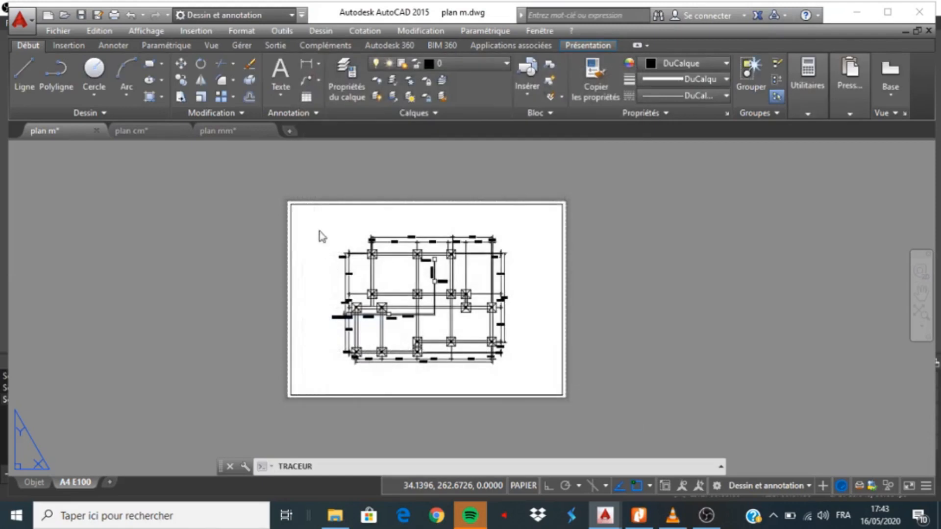
{"action": "scroll", "coordinate": [296, 211], "scroll_direction": "up", "scroll_amount": 2}
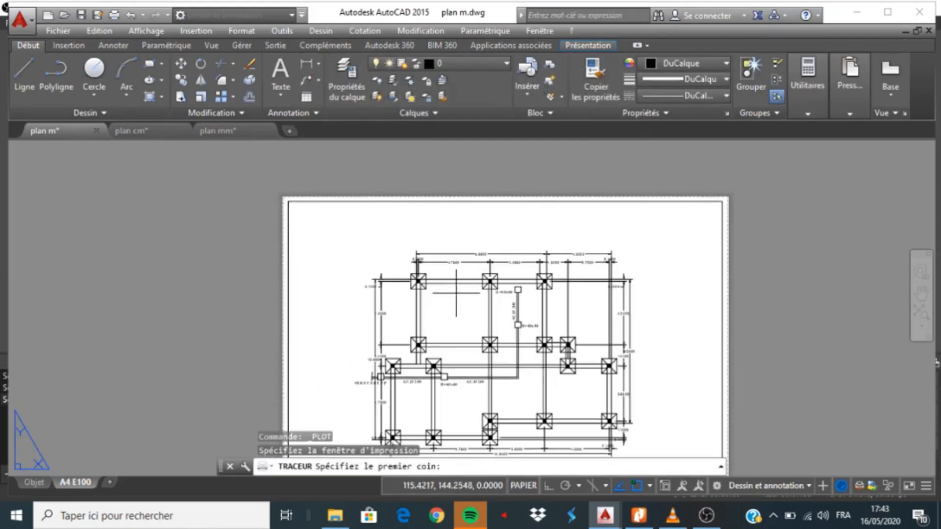
{"action": "left_click", "coordinate": [288, 201]}
{"action": "scroll", "coordinate": [273, 200], "scroll_direction": "down", "scroll_amount": 2}
{"action": "scroll", "coordinate": [539, 372], "scroll_direction": "up", "scroll_amount": 3}
{"action": "scroll", "coordinate": [546, 389], "scroll_direction": "down", "scroll_amount": 3}
{"action": "left_click", "coordinate": [581, 358]}
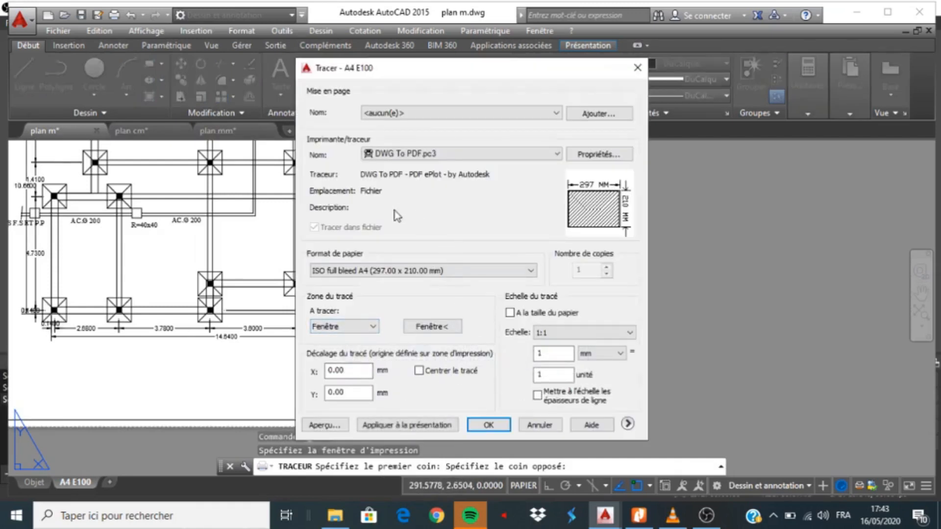
Step: Centre the plot on the A4 sheet, preview it and start plotting from the preview
{"action": "mouse_move", "coordinate": [578, 208]}
{"action": "left_click", "coordinate": [419, 371]}
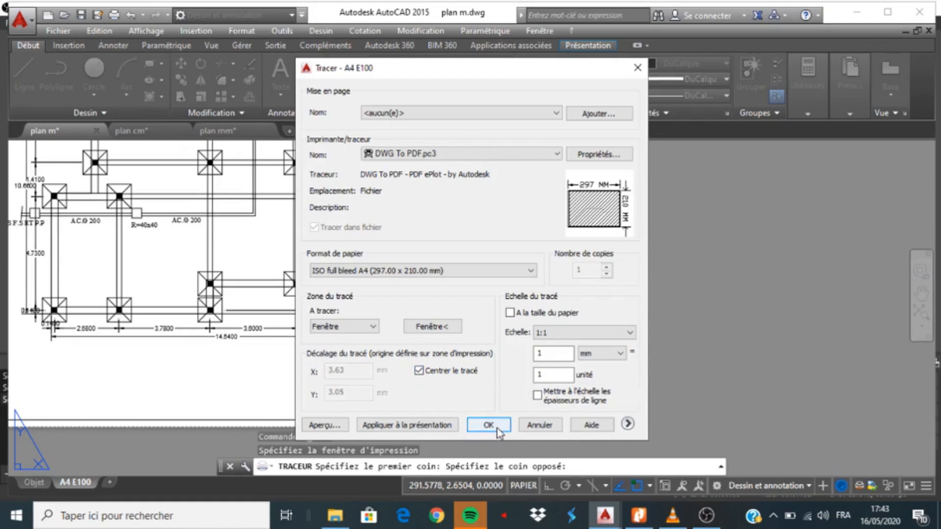
{"action": "left_click", "coordinate": [323, 425]}
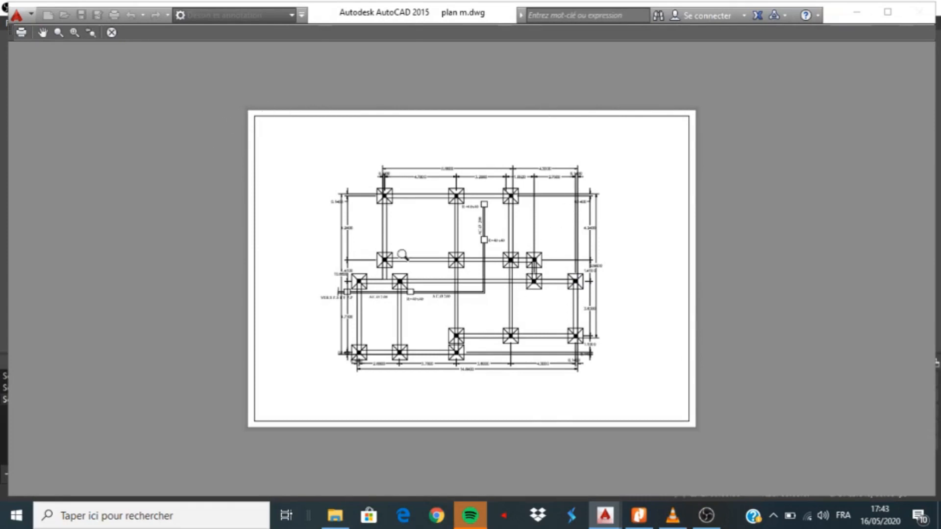
{"action": "left_click", "coordinate": [20, 34]}
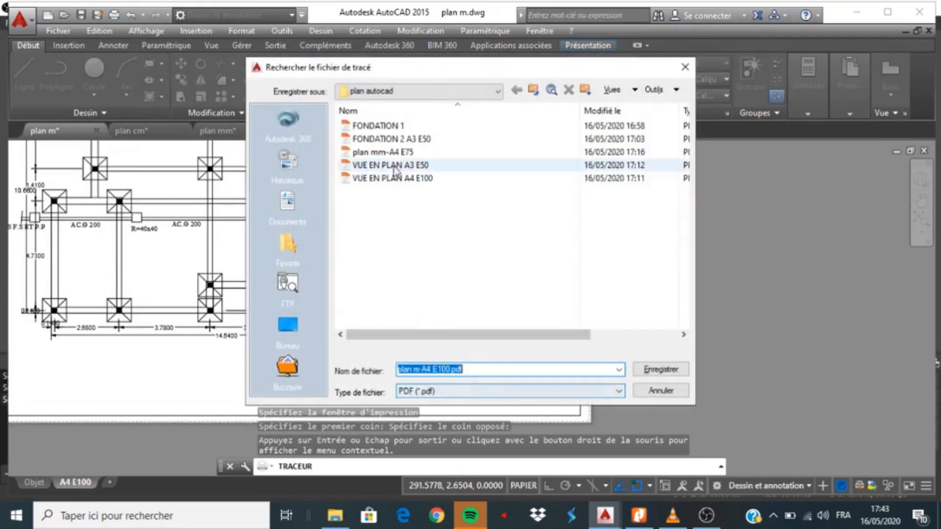
Step: Save the plotted PDF as FONDATION A4 E100 2 in the plan autocad folder
{"action": "left_click", "coordinate": [383, 127]}
{"action": "left_click", "coordinate": [445, 369]}
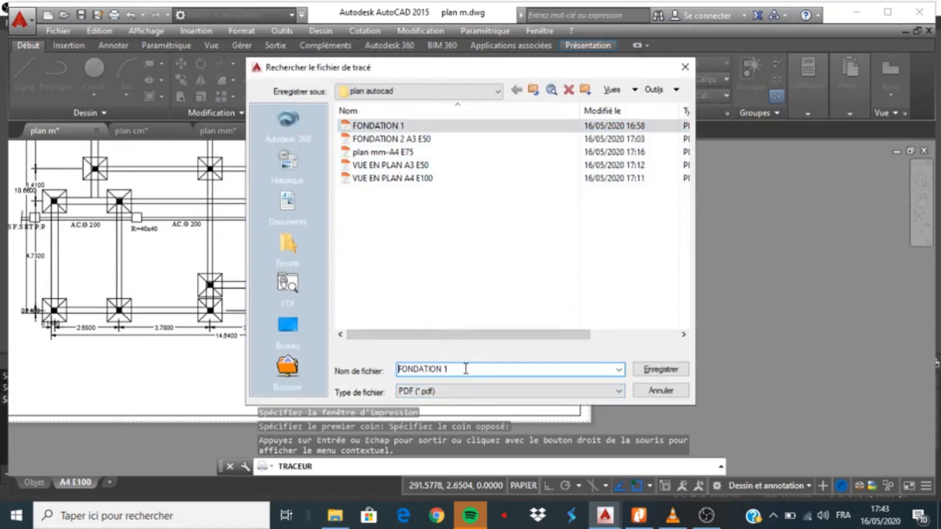
{"action": "key", "text": "BackSpace"}
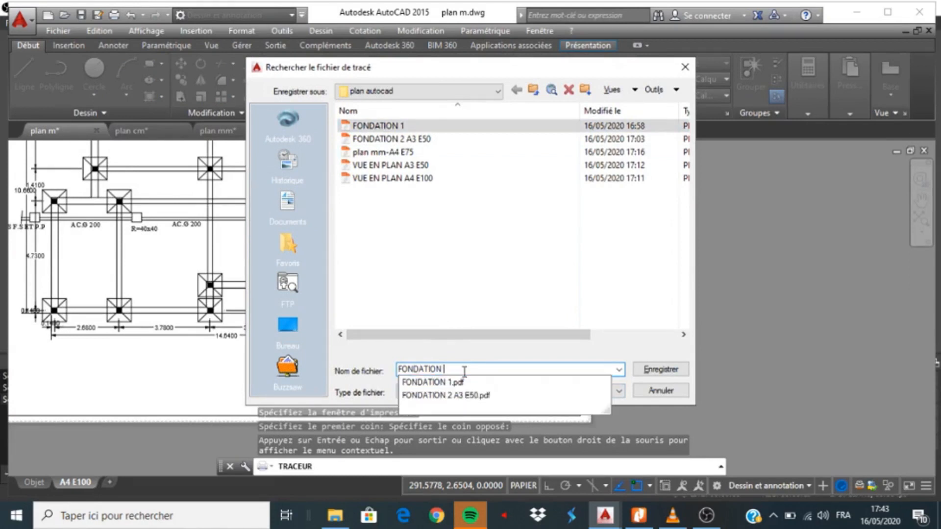
{"action": "type", "text": "A4 E100 2"}
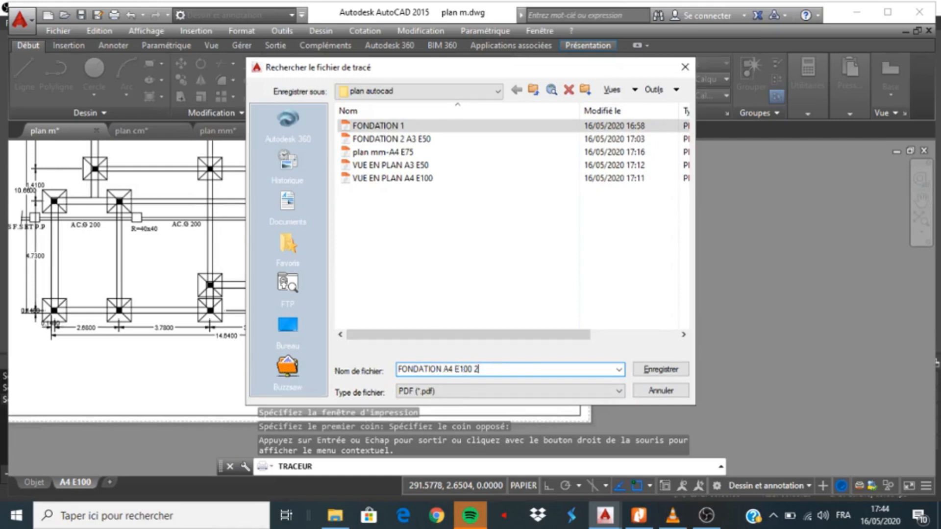
{"action": "left_click", "coordinate": [661, 369]}
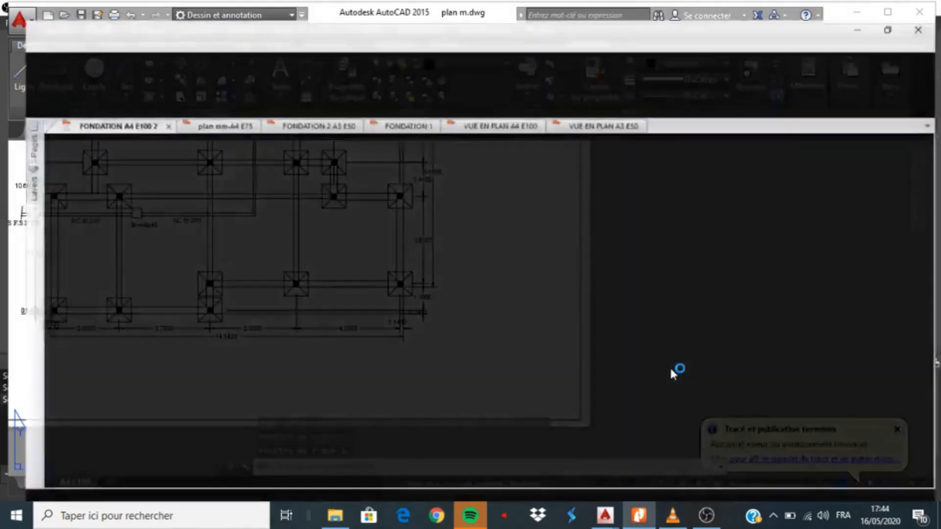
Step: Look over the plotted foundation plan in the PDF and switch back to the AutoCAD drawing
{"action": "scroll", "coordinate": [490, 280], "scroll_direction": "down", "scroll_amount": 2}
{"action": "scroll", "coordinate": [477, 308], "scroll_direction": "up", "scroll_amount": 3}
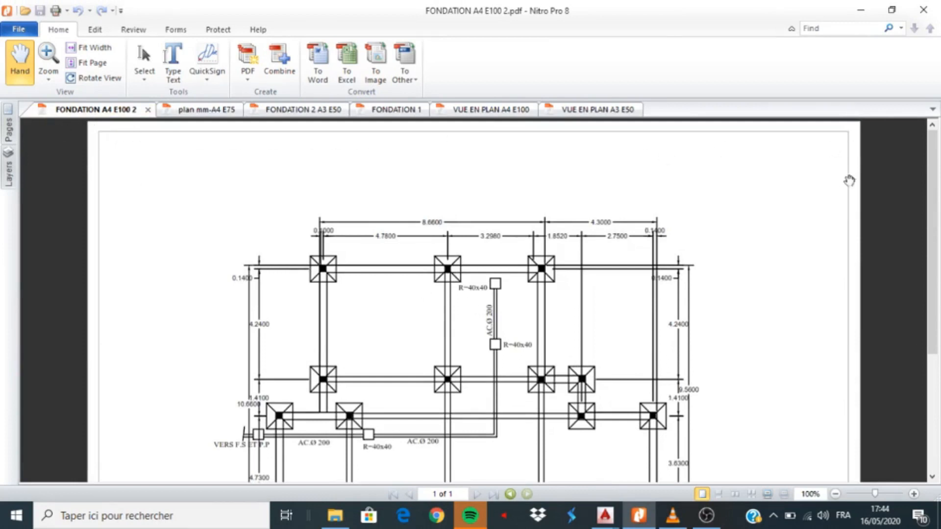
{"action": "scroll", "coordinate": [453, 223], "scroll_direction": "down", "scroll_amount": 6}
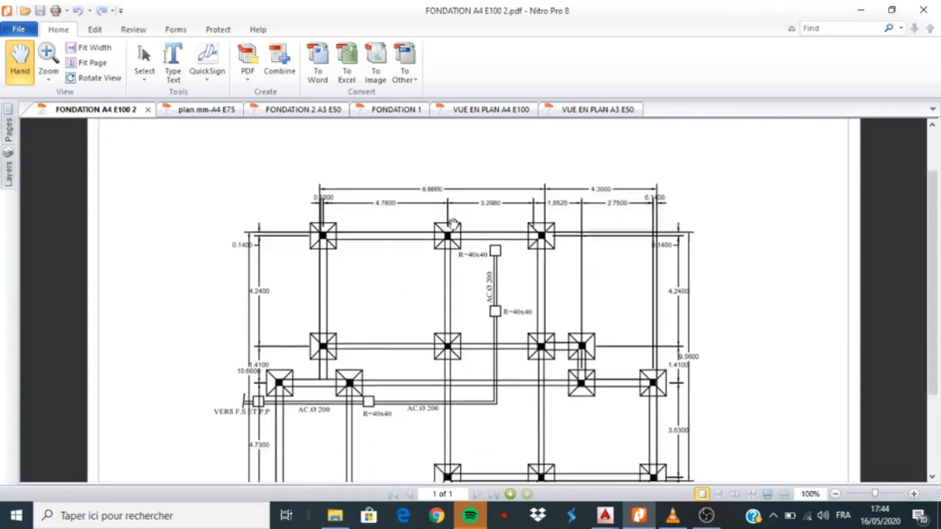
{"action": "scroll", "coordinate": [447, 249], "scroll_direction": "up", "scroll_amount": 4}
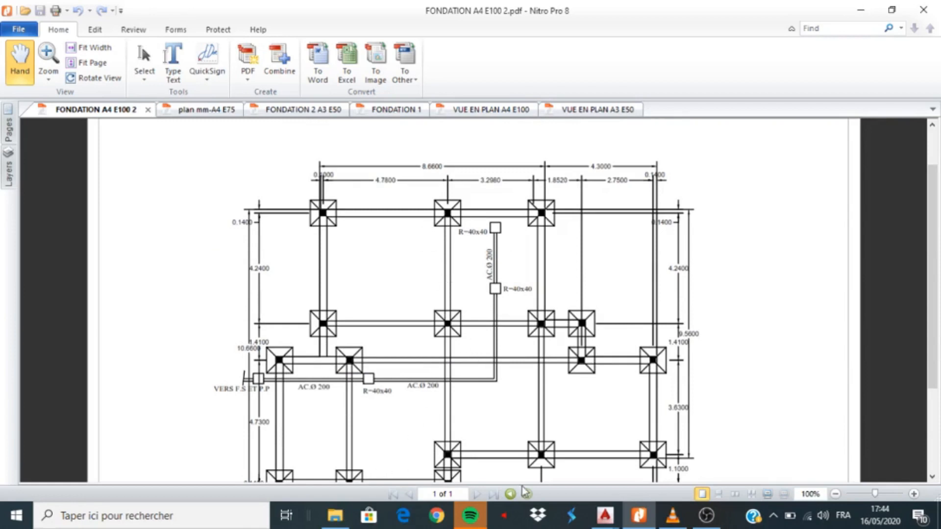
{"action": "left_click", "coordinate": [606, 516]}
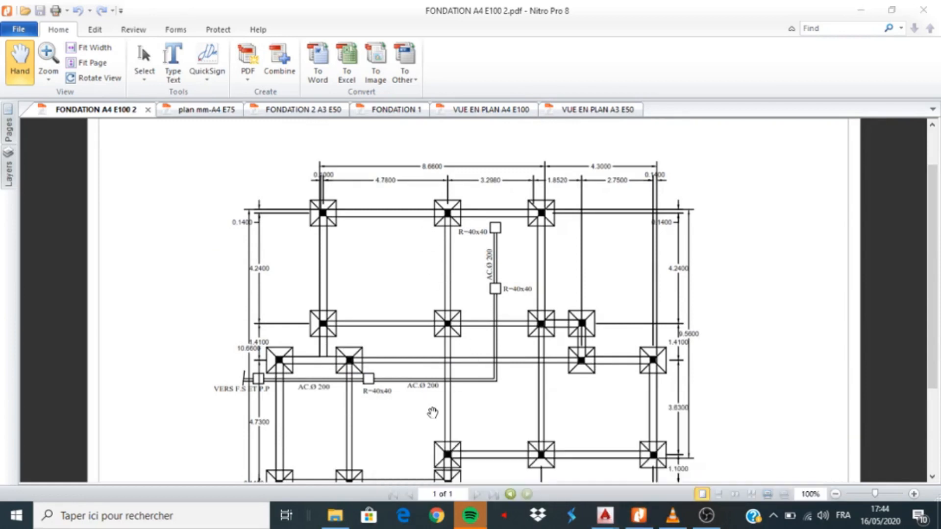
{"action": "key", "text": "alt+Tab"}
{"action": "mouse_move", "coordinate": [605, 516]}
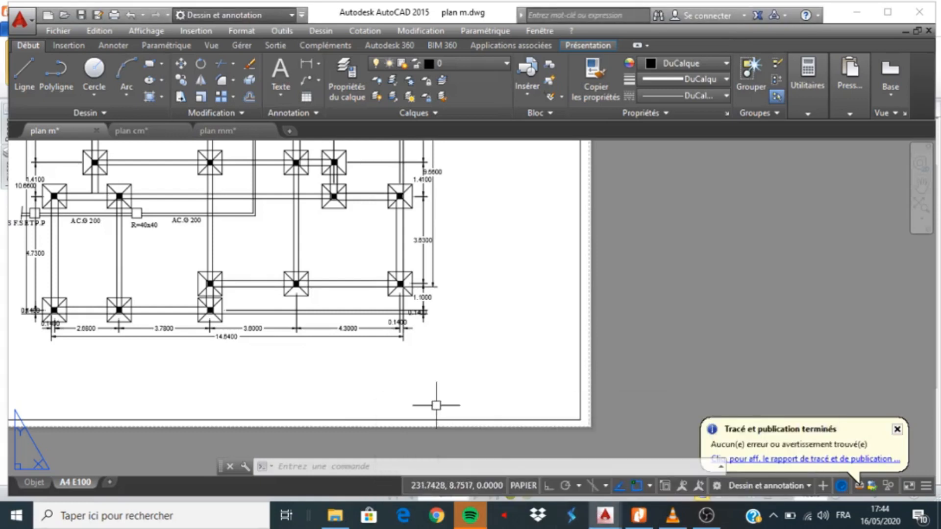
Step: Add a new layout to the plan m drawing, open it and delete its default viewport
{"action": "scroll", "coordinate": [155, 316], "scroll_direction": "down", "scroll_amount": 4}
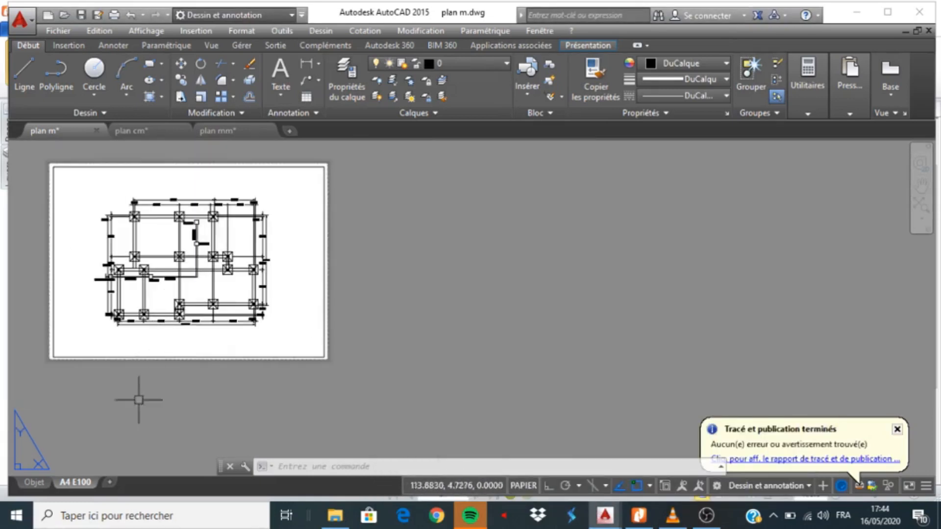
{"action": "left_click", "coordinate": [110, 484]}
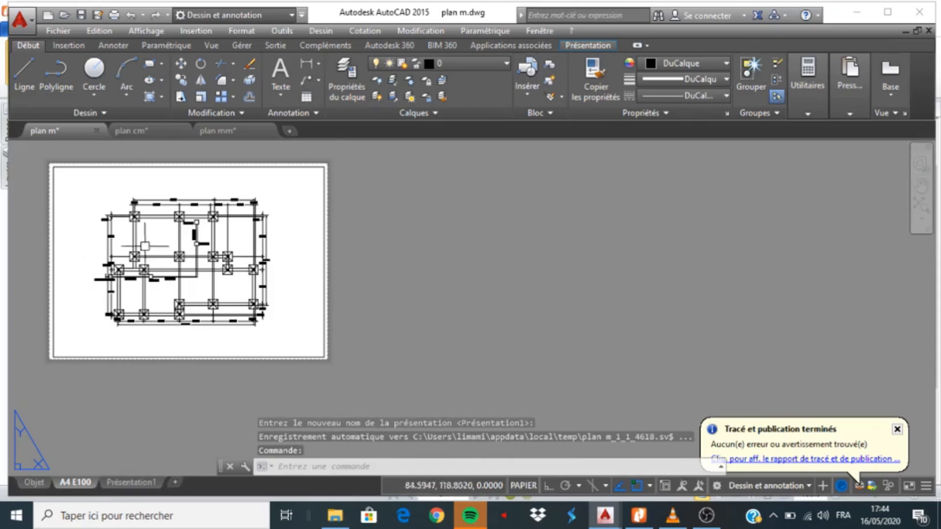
{"action": "left_click", "coordinate": [122, 484]}
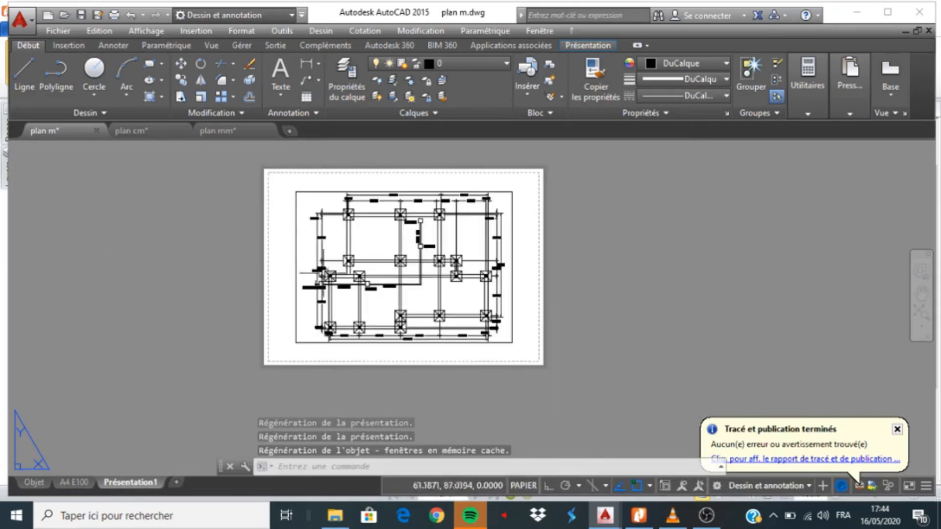
{"action": "left_click", "coordinate": [304, 193]}
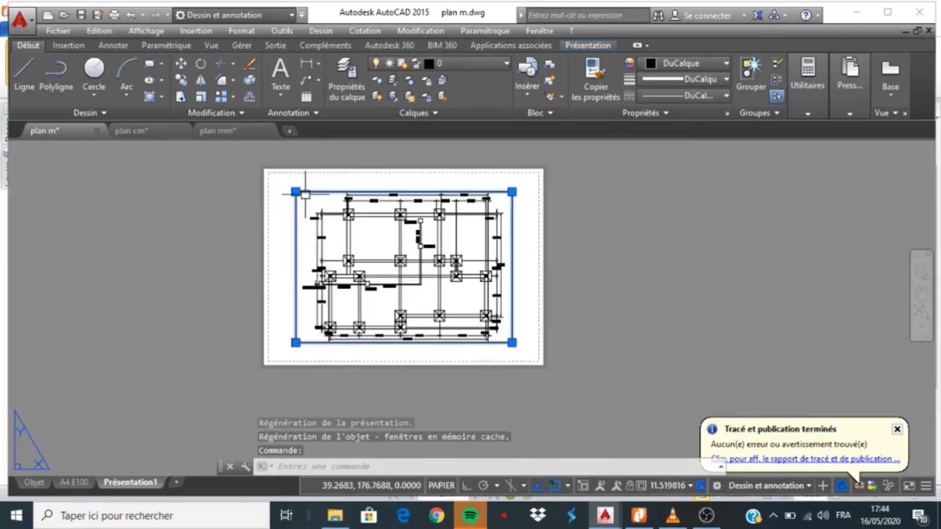
{"action": "key", "text": "Delete"}
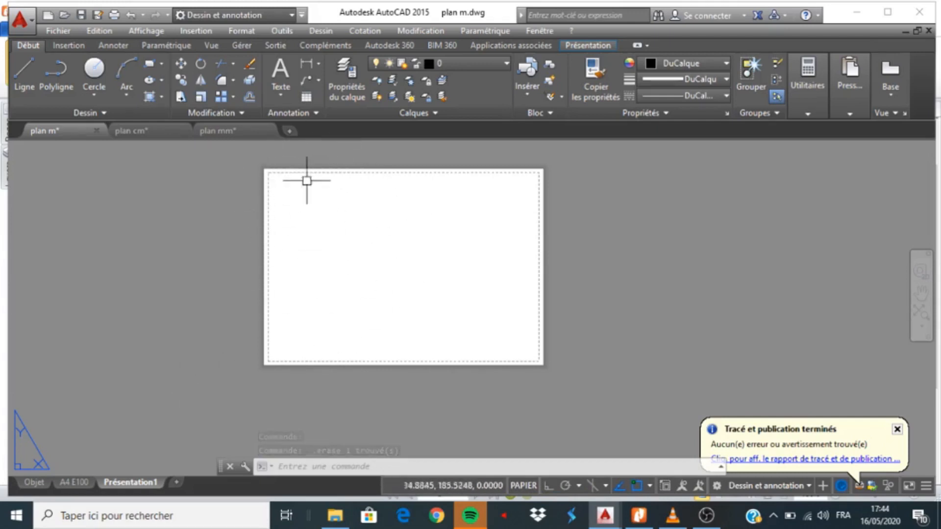
Step: Rename the new layout as A3 E50
{"action": "right_click", "coordinate": [127, 491]}
{"action": "left_click", "coordinate": [128, 300]}
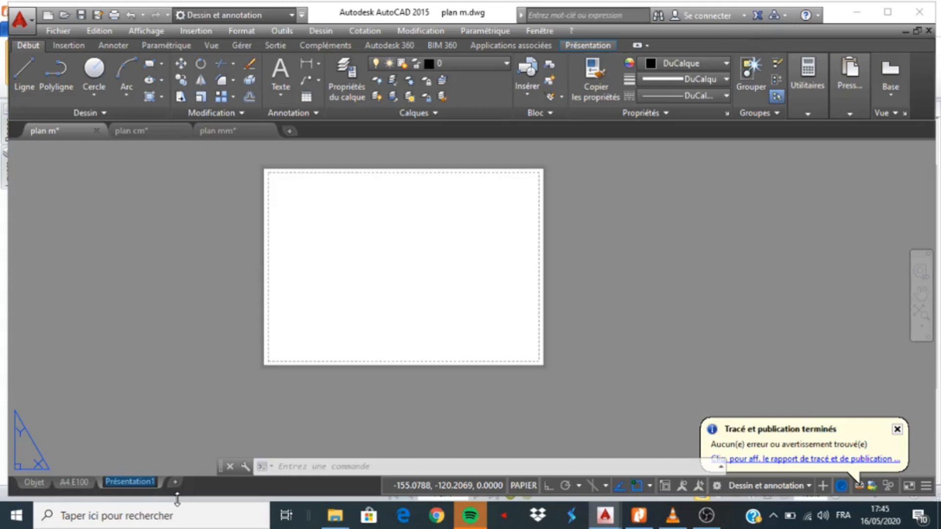
{"action": "type", "text": "A"}
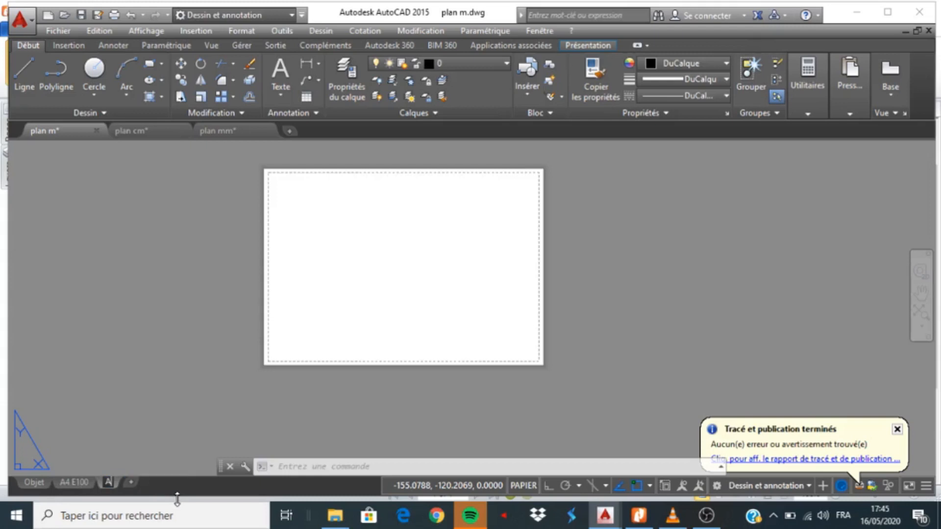
{"action": "type", "text": "3 E50"}
{"action": "key", "text": "Return"}
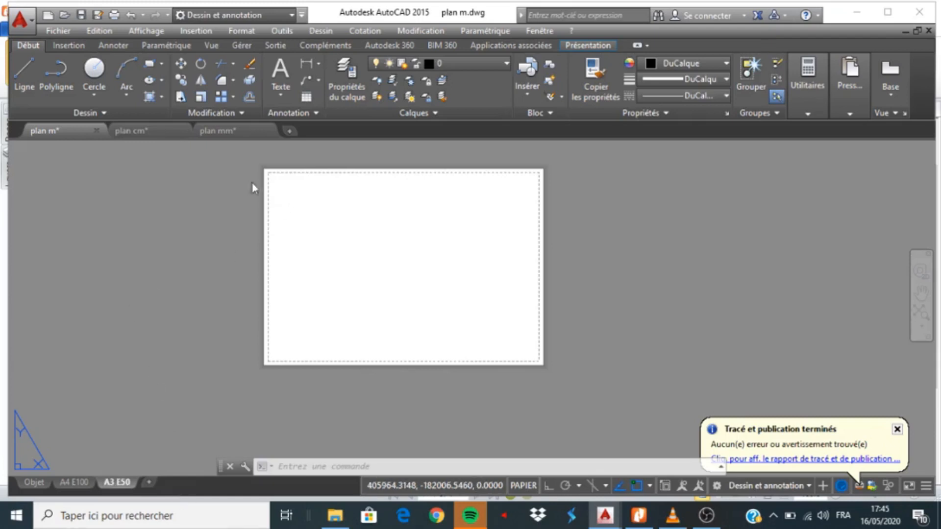
Step: Modify the A3 E50 layout's page setup to use the DWG To PDF.pc3 plotter
{"action": "right_click", "coordinate": [120, 485]}
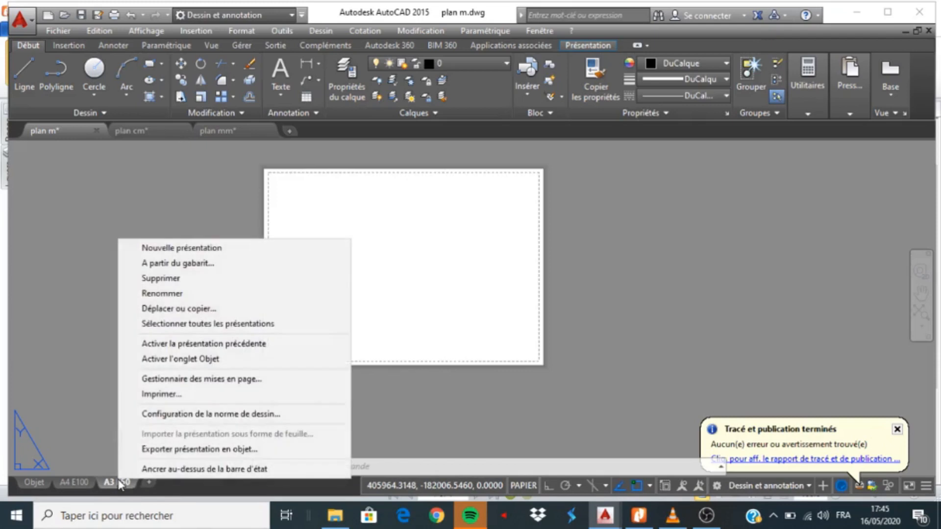
{"action": "left_click", "coordinate": [163, 380]}
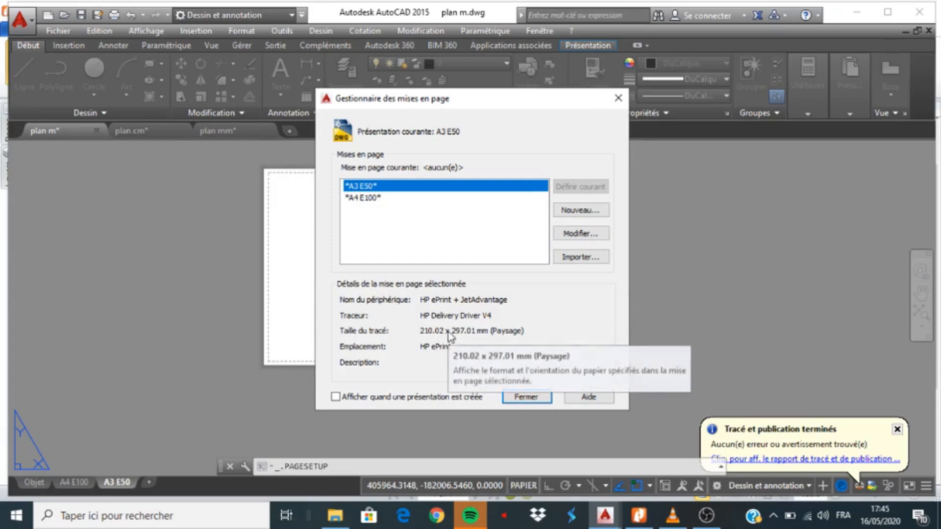
{"action": "left_click", "coordinate": [563, 236]}
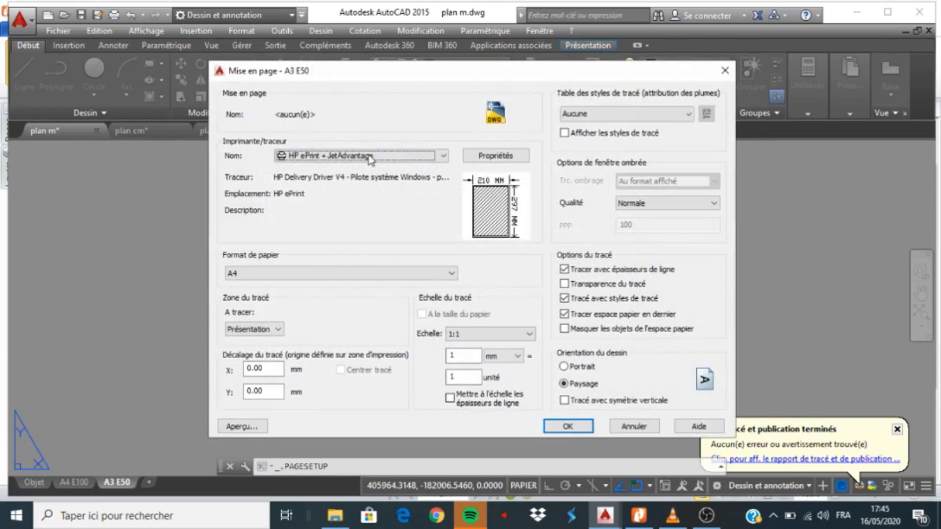
{"action": "left_click", "coordinate": [443, 156]}
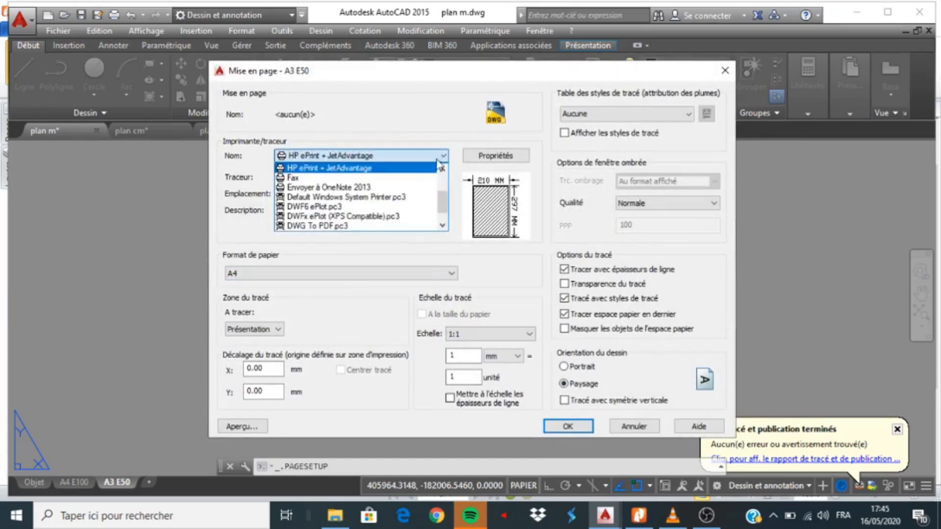
{"action": "left_click", "coordinate": [363, 226]}
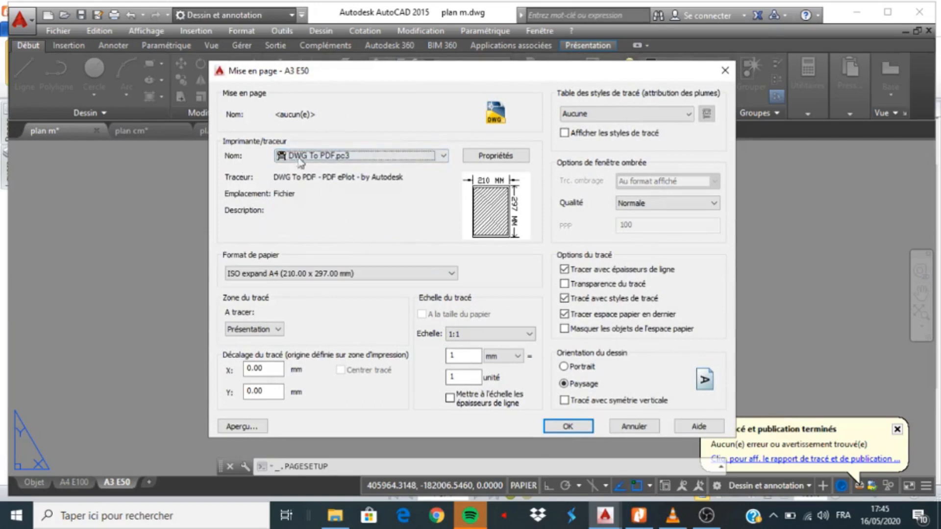
Step: Set the paper format to ISO full bleed A3 (420.00 x 297.00 mm), then accept and close the page setup
{"action": "left_click", "coordinate": [313, 273]}
{"action": "scroll", "coordinate": [343, 216], "scroll_direction": "up", "scroll_amount": 6}
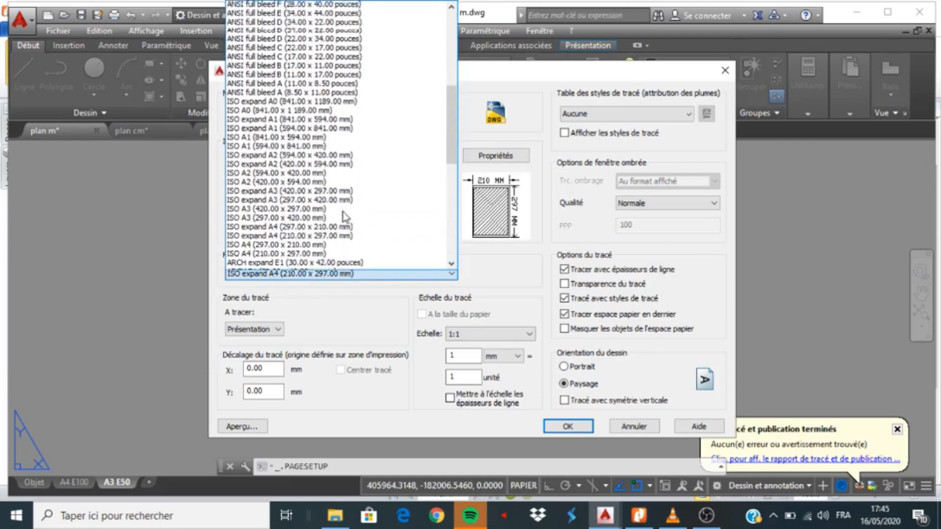
{"action": "scroll", "coordinate": [345, 216], "scroll_direction": "up", "scroll_amount": 10}
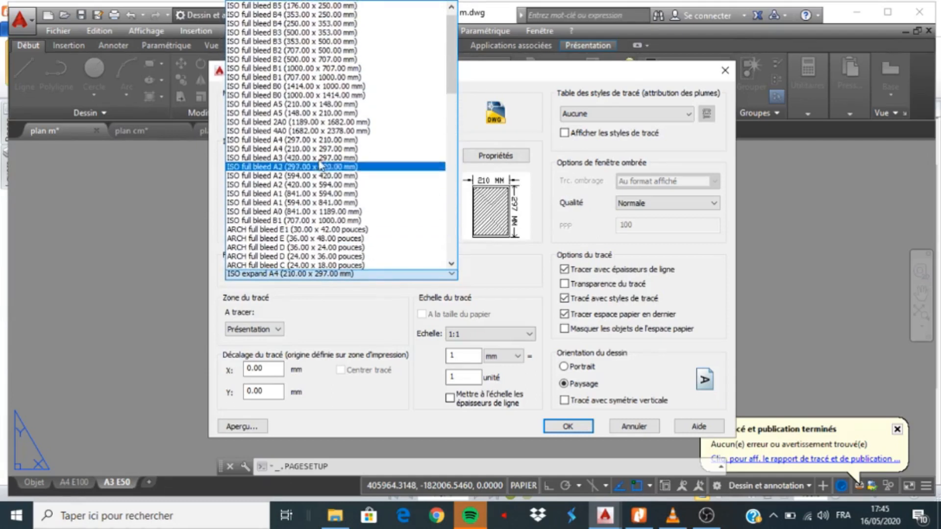
{"action": "left_click", "coordinate": [335, 159]}
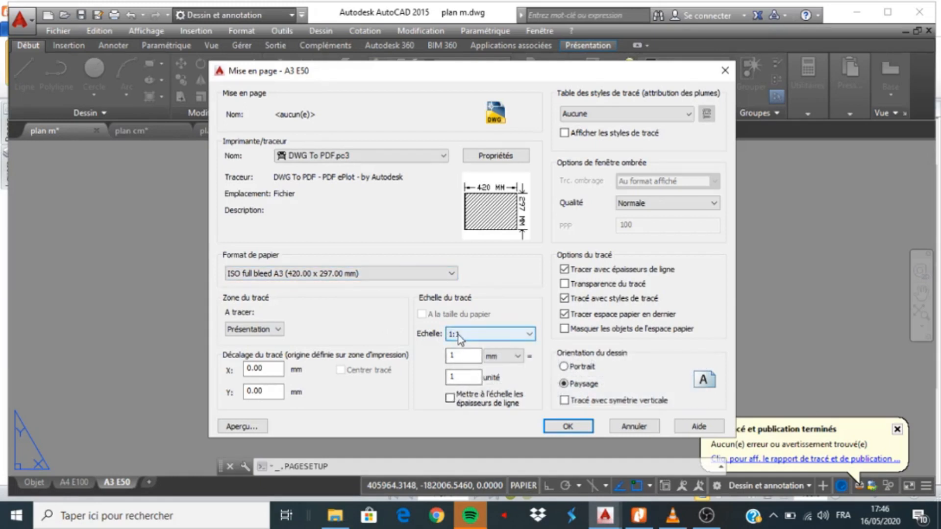
{"action": "left_click", "coordinate": [461, 378]}
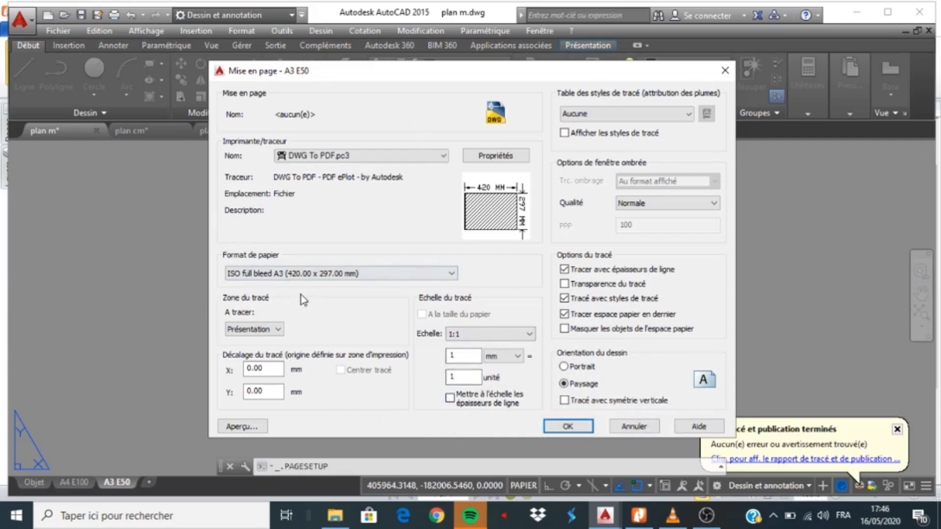
{"action": "left_click", "coordinate": [574, 426]}
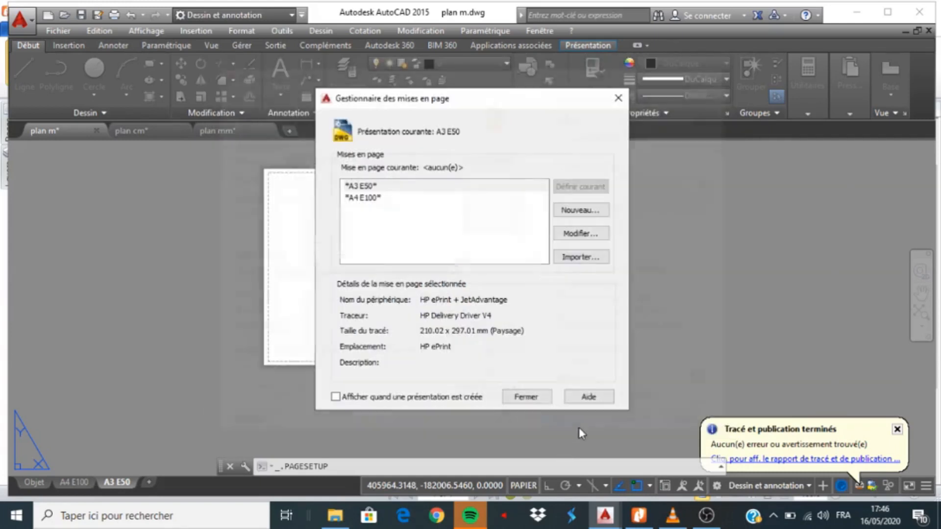
{"action": "left_click", "coordinate": [539, 396]}
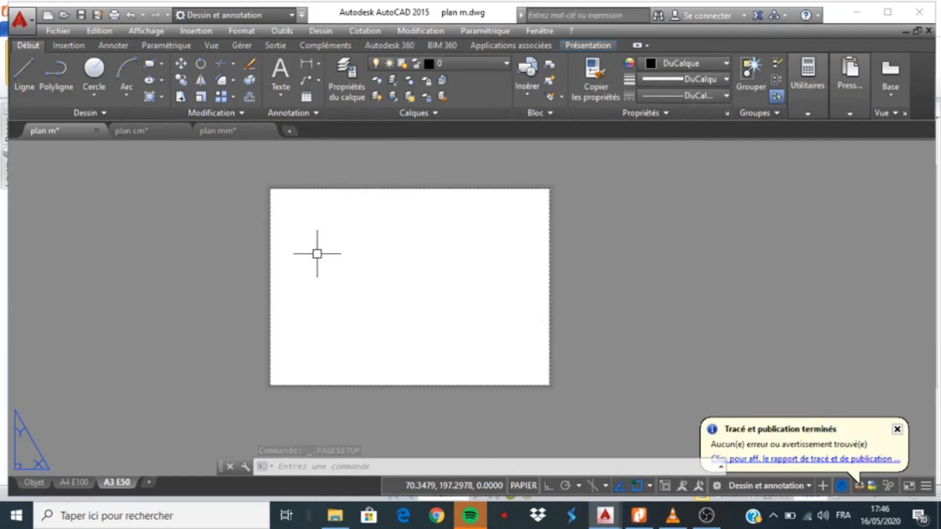
Step: Create a single rectangular viewport spanning nearly the whole A3 E50 sheet, just inside the paper edges
{"action": "left_click", "coordinate": [146, 32]}
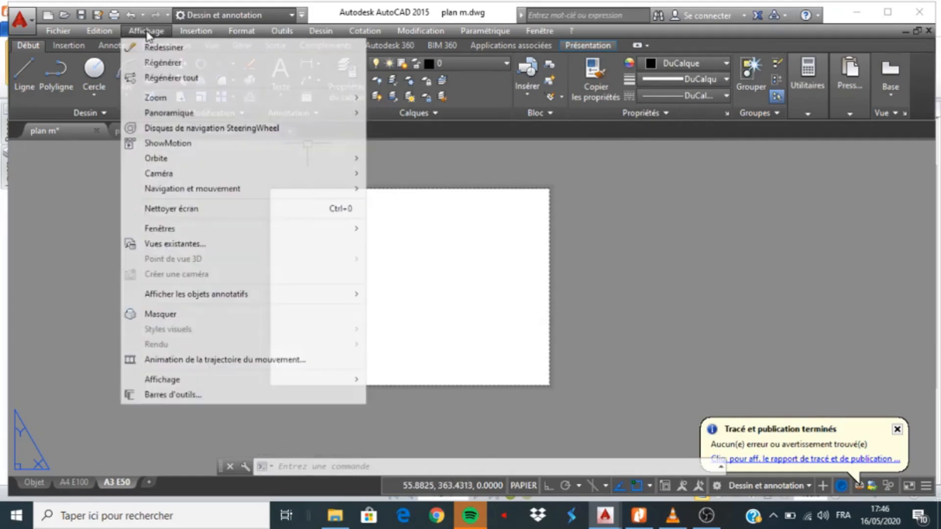
{"action": "mouse_move", "coordinate": [161, 158]}
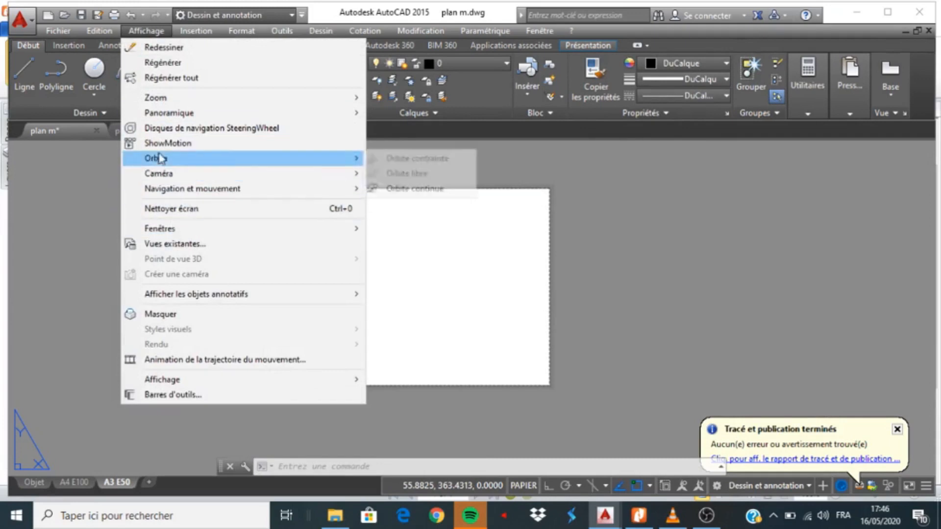
{"action": "mouse_move", "coordinate": [187, 227]}
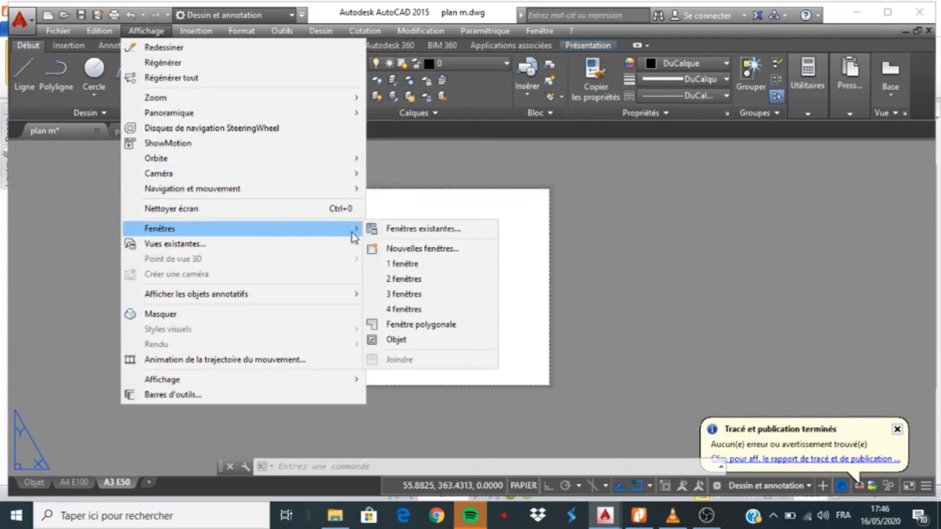
{"action": "left_click", "coordinate": [401, 263]}
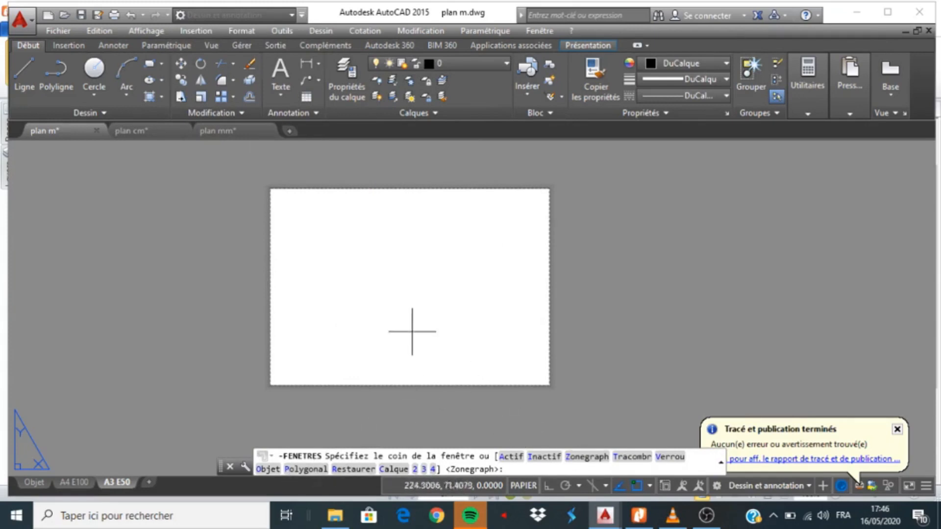
{"action": "left_click", "coordinate": [272, 190]}
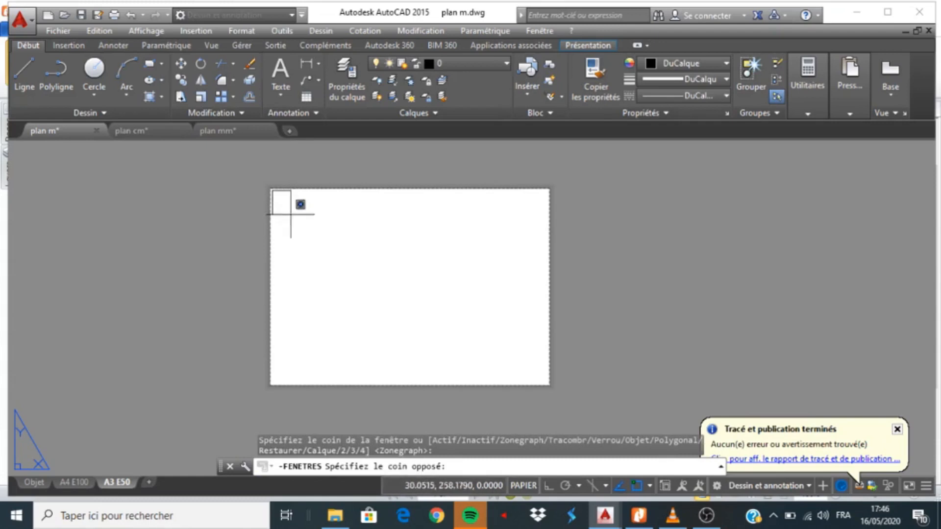
{"action": "left_click", "coordinate": [541, 380]}
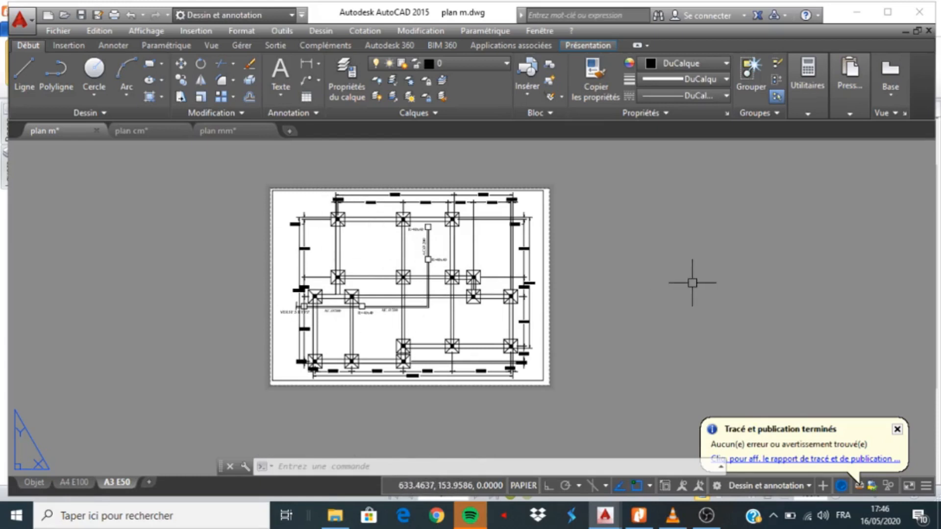
Step: Activate the A3 viewport's model space and scale the foundation plan to 1:50 with a 1000/50XP zoom
{"action": "left_click", "coordinate": [374, 241]}
{"action": "double_click", "coordinate": [374, 241]}
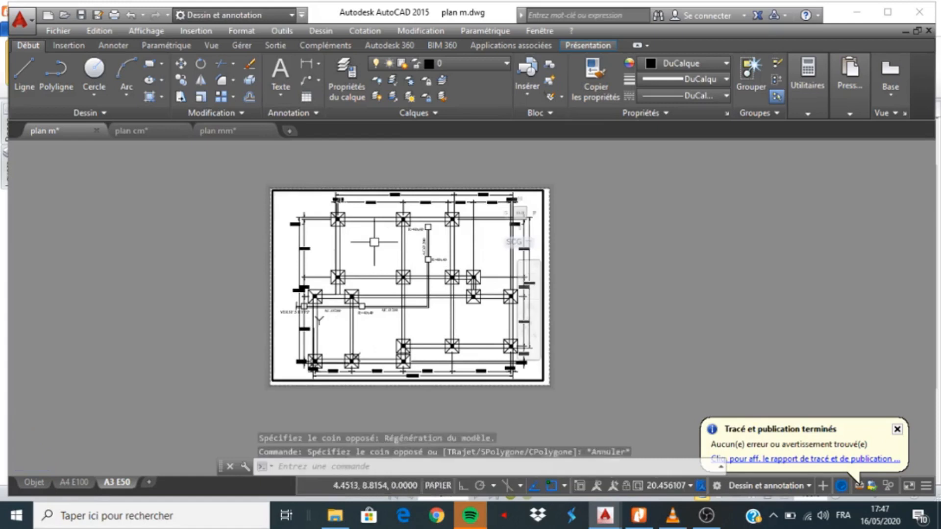
{"action": "scroll", "coordinate": [374, 241], "scroll_direction": "down", "scroll_amount": 2}
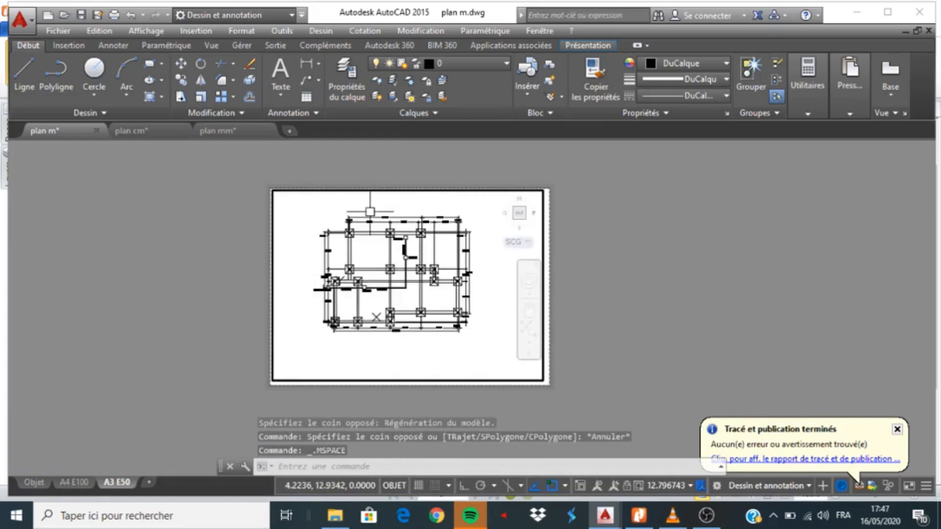
{"action": "middle_click_drag", "start_coordinate": [374, 249], "coordinate": [376, 270]}
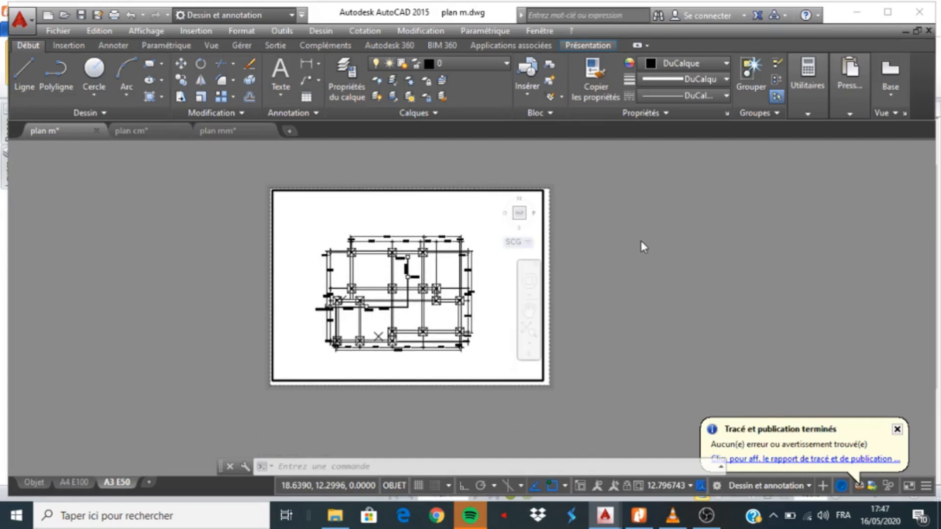
{"action": "type", "text": "z"}
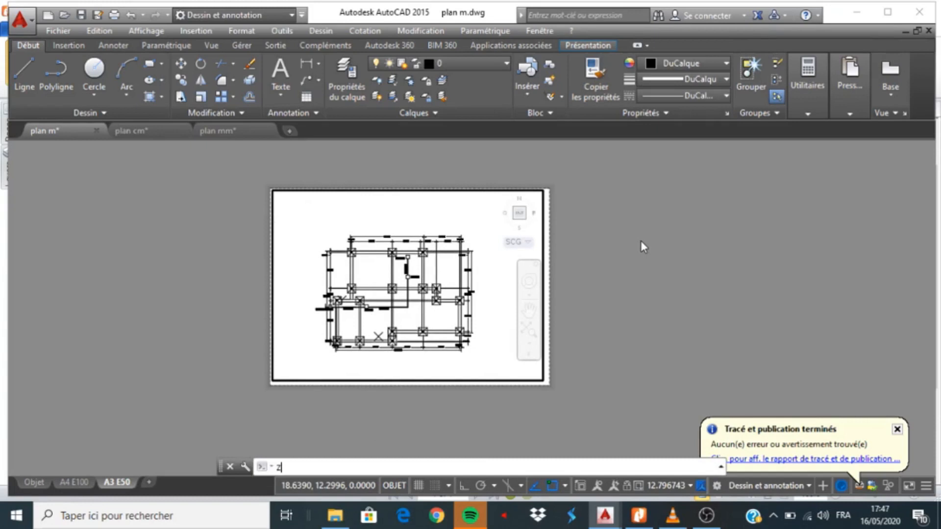
{"action": "key", "text": "Return"}
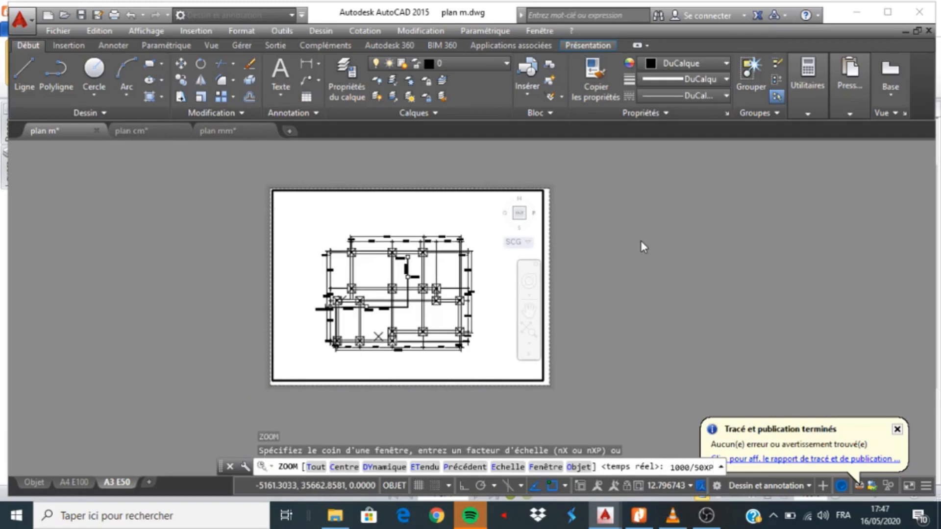
{"action": "key", "text": "Return"}
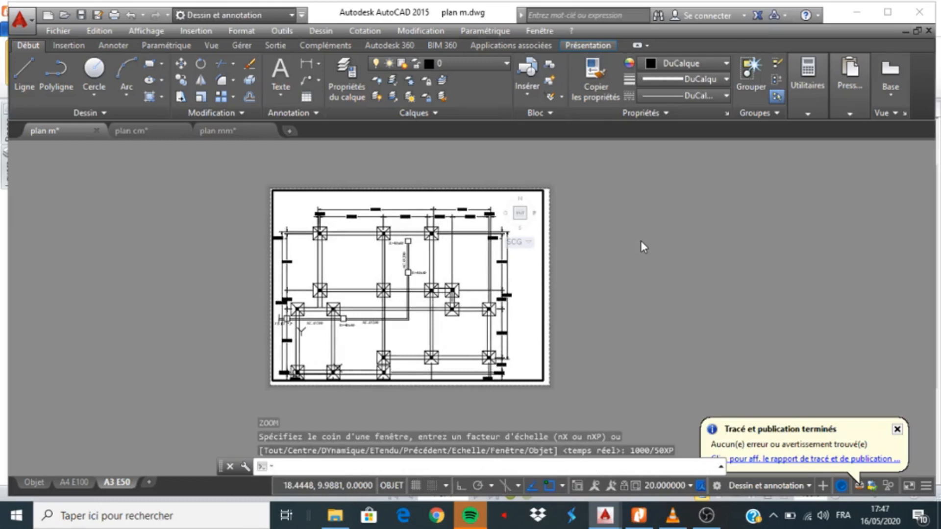
Step: Zoom the foundation plan to its extents inside the viewport, return to paper space and dismiss the plot notification
{"action": "middle_click", "coordinate": [388, 312]}
{"action": "middle_click", "coordinate": [388, 312]}
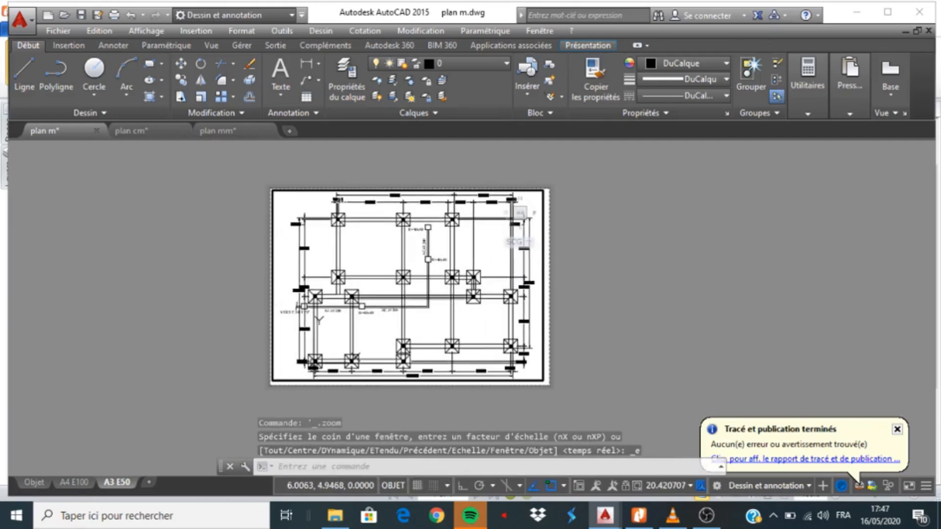
{"action": "double_click", "coordinate": [597, 293]}
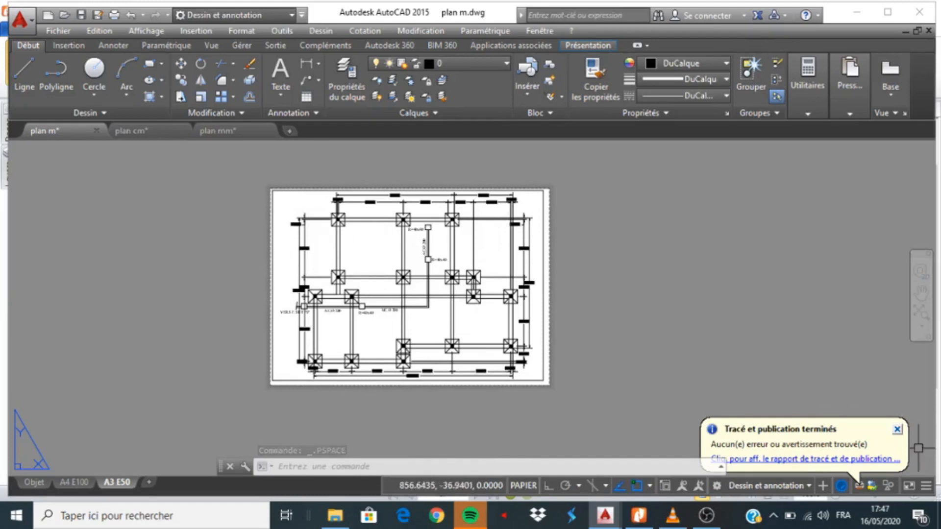
{"action": "left_click", "coordinate": [897, 430]}
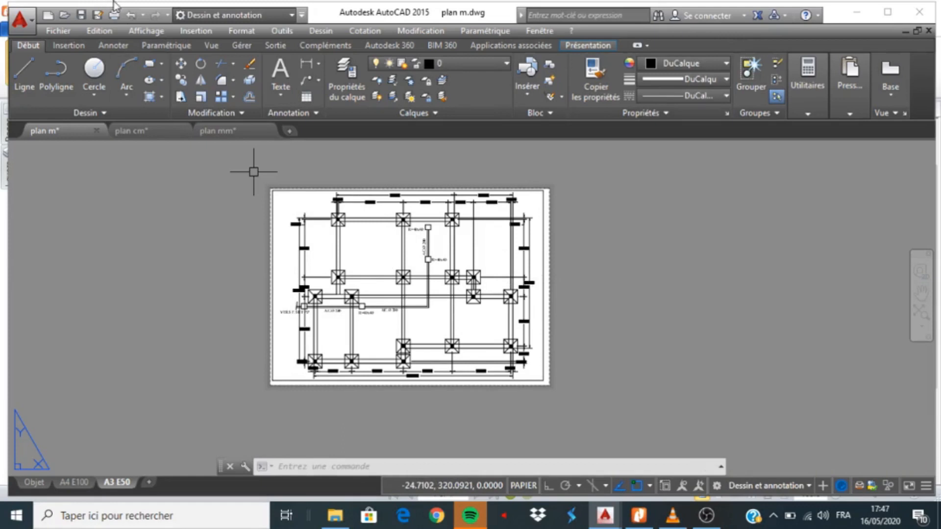
Step: Start plotting the A3 E50 layout with DWG To PDF.pc3 as the plotter
{"action": "left_click", "coordinate": [113, 18]}
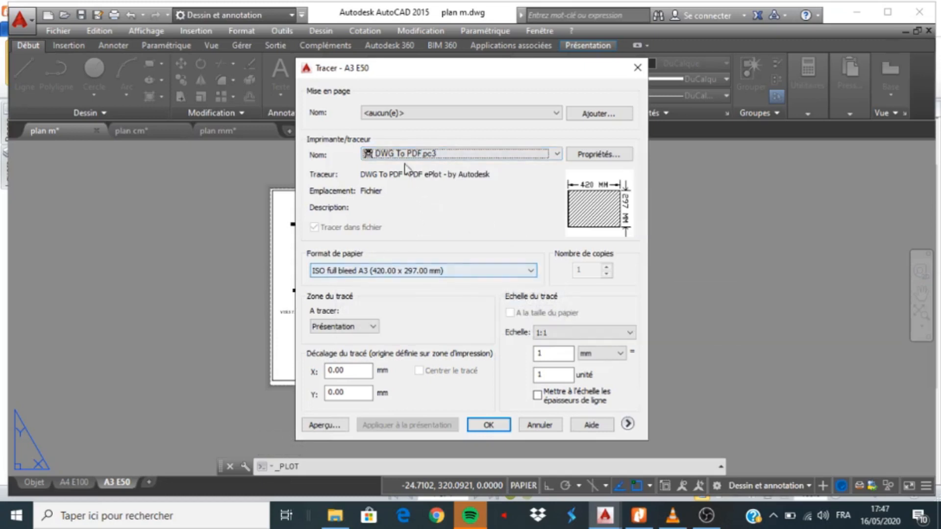
{"action": "left_click", "coordinate": [554, 155]}
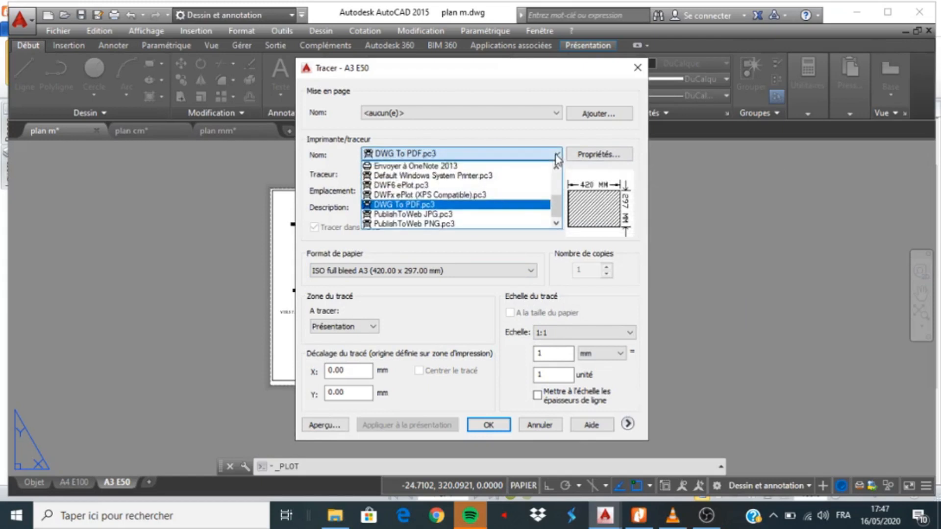
{"action": "left_click", "coordinate": [501, 212]}
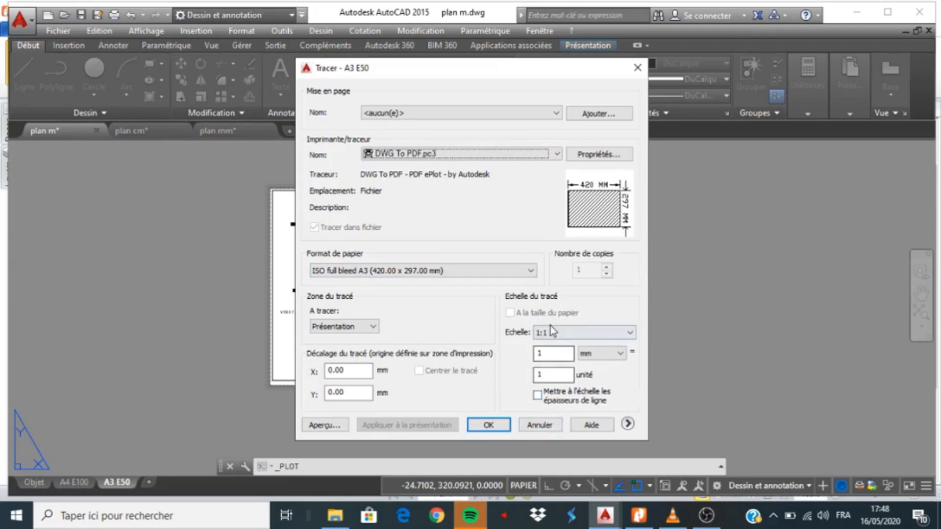
Step: Set the plot area to Fenêtre and pick a window enclosing the A3 sheet's viewport frame
{"action": "left_click", "coordinate": [372, 327]}
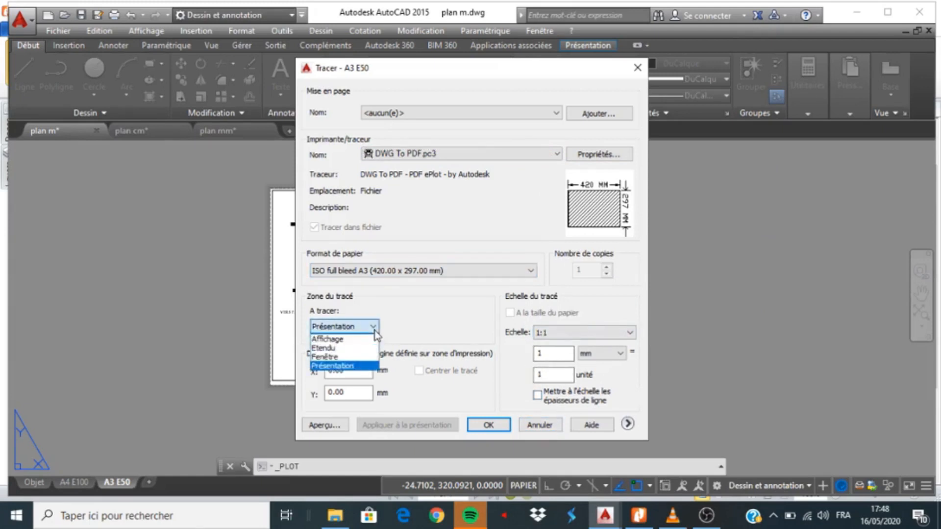
{"action": "left_click", "coordinate": [353, 358]}
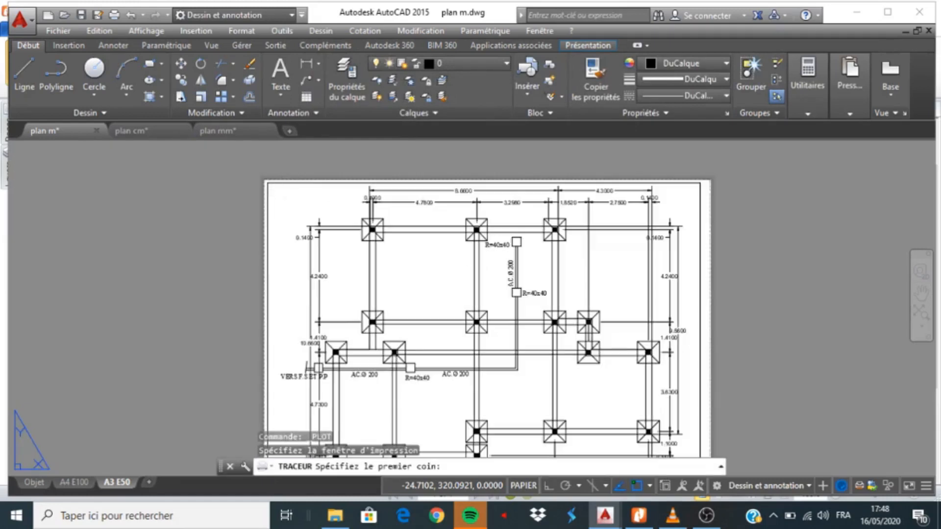
{"action": "left_click", "coordinate": [261, 175]}
{"action": "scroll", "coordinate": [260, 175], "scroll_direction": "down", "scroll_amount": 4}
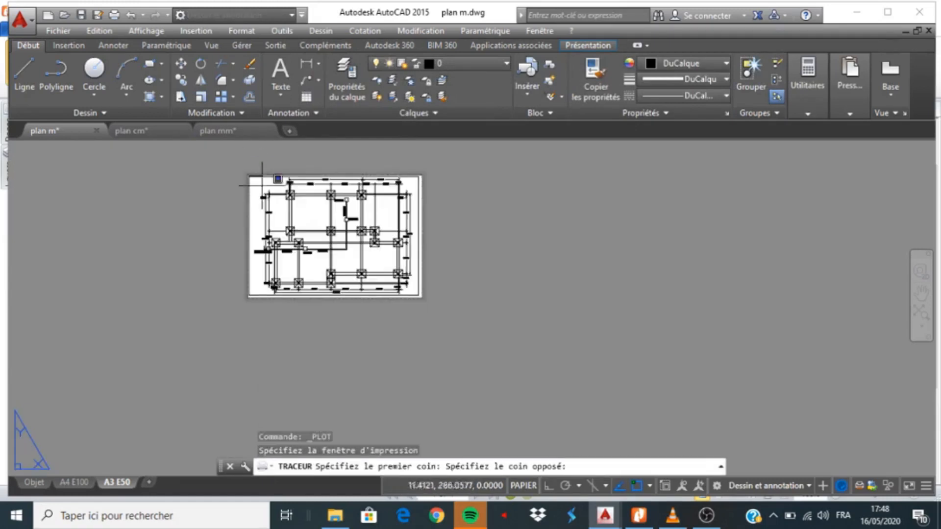
{"action": "scroll", "coordinate": [432, 304], "scroll_direction": "up", "scroll_amount": 4}
{"action": "left_click", "coordinate": [443, 309]}
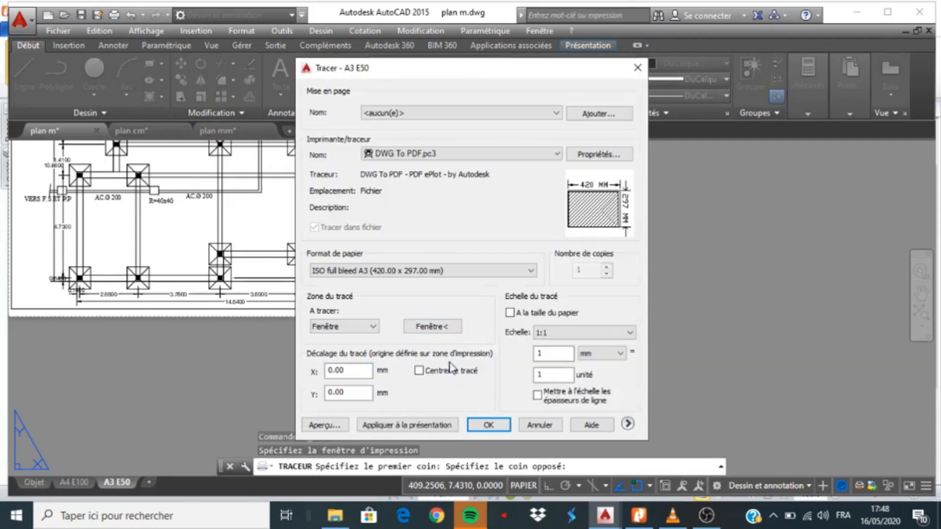
Step: Center the plot on the paper, preview it and send it to plot from the preview
{"action": "left_click", "coordinate": [421, 372]}
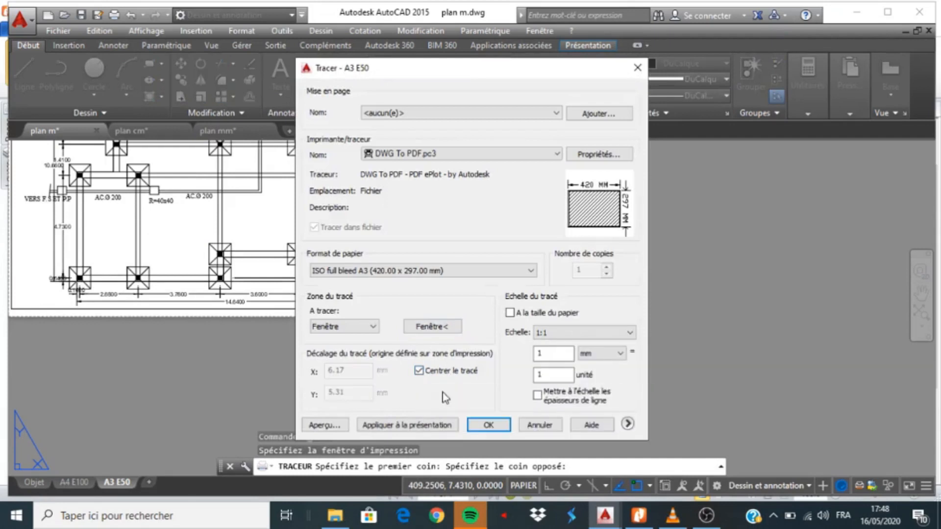
{"action": "left_click", "coordinate": [323, 425]}
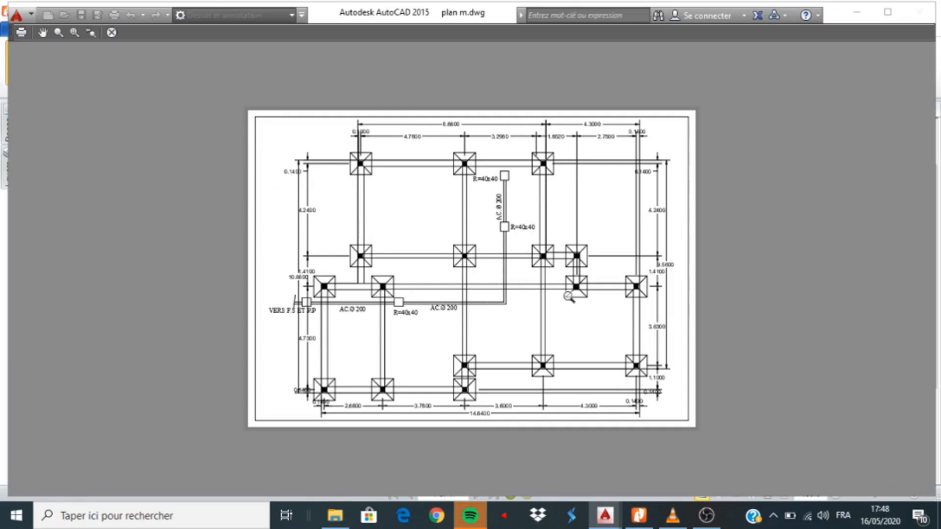
{"action": "left_click", "coordinate": [21, 33]}
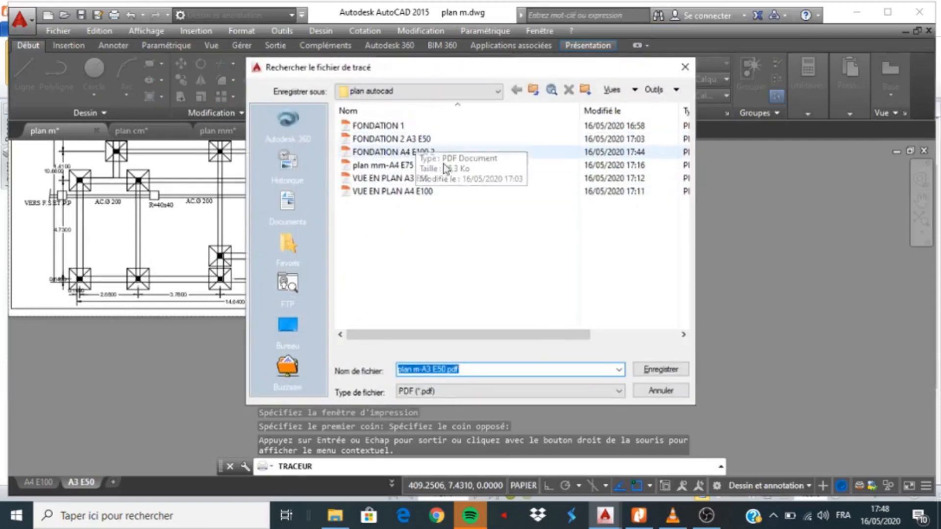
Step: Save the plot in the plan autocad folder as FONDATION A3 E50 2, basing the name on FONDATION A4 E100 2
{"action": "left_click", "coordinate": [424, 153]}
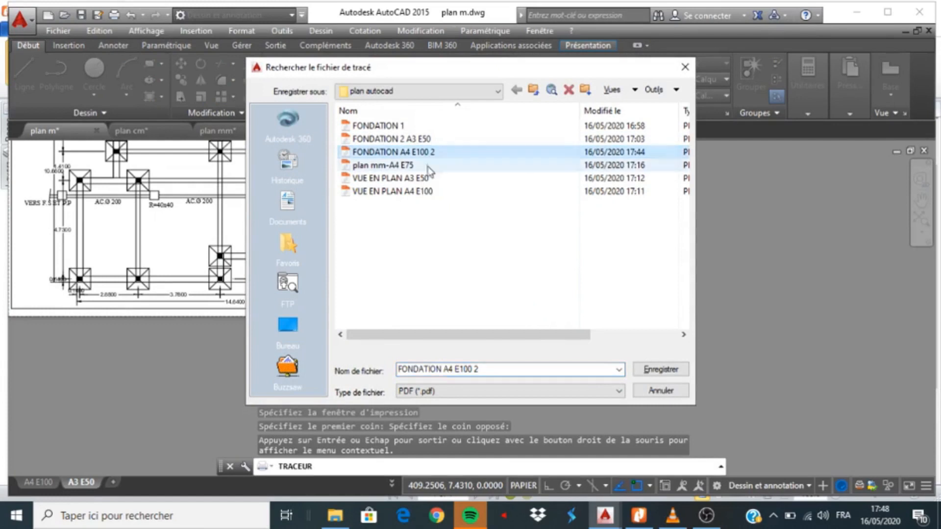
{"action": "left_click", "coordinate": [455, 375]}
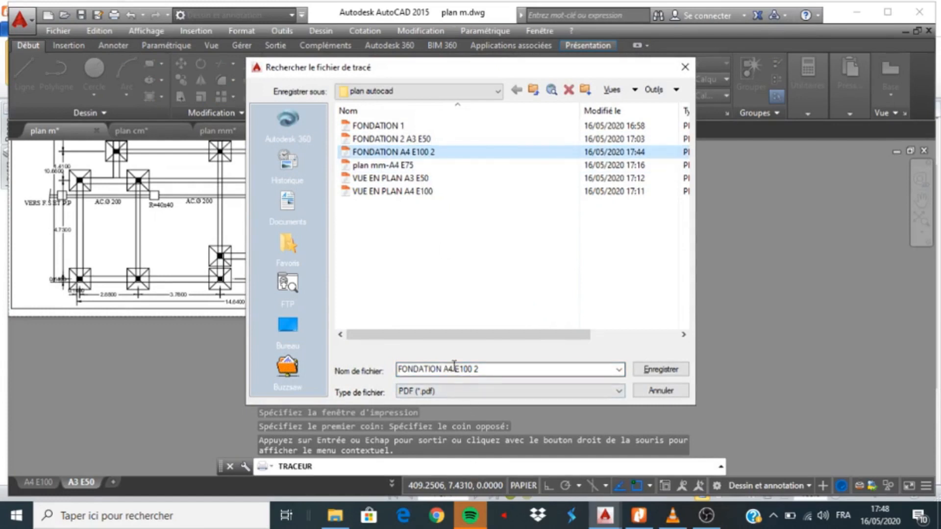
{"action": "triple_click", "coordinate": [452, 367]}
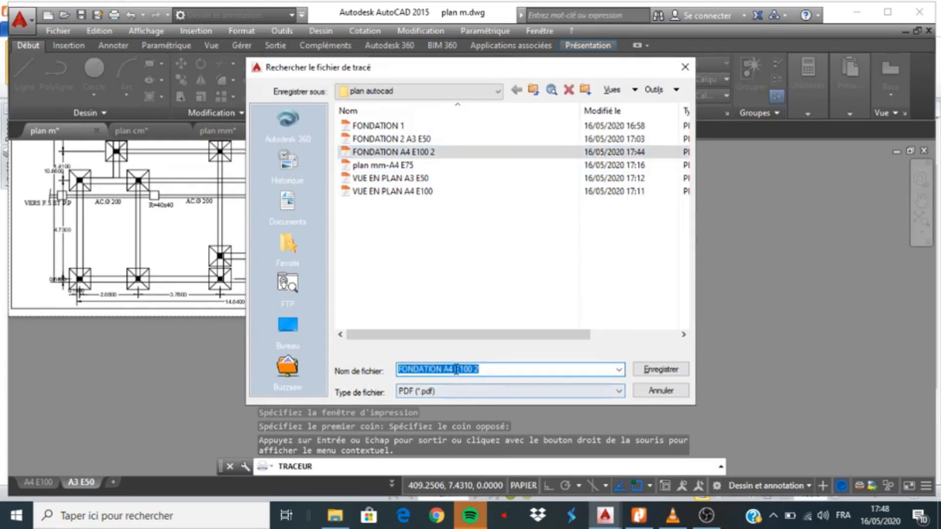
{"action": "left_click", "coordinate": [453, 371]}
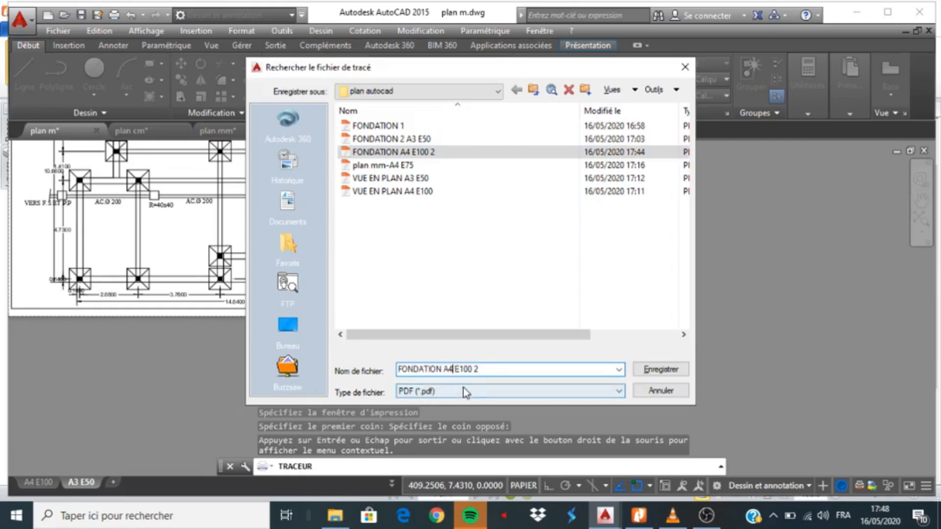
{"action": "type", "text": "3"}
{"action": "left_click", "coordinate": [660, 370]}
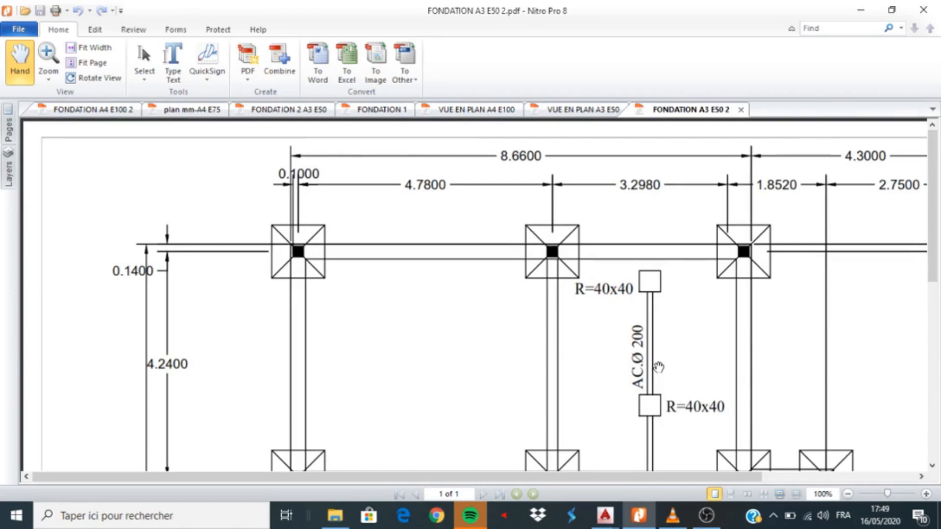
Step: Switch back to AutoCAD's plan cm drawing and examine the floor plan's dimensions around the salon
{"action": "mouse_move", "coordinate": [616, 521]}
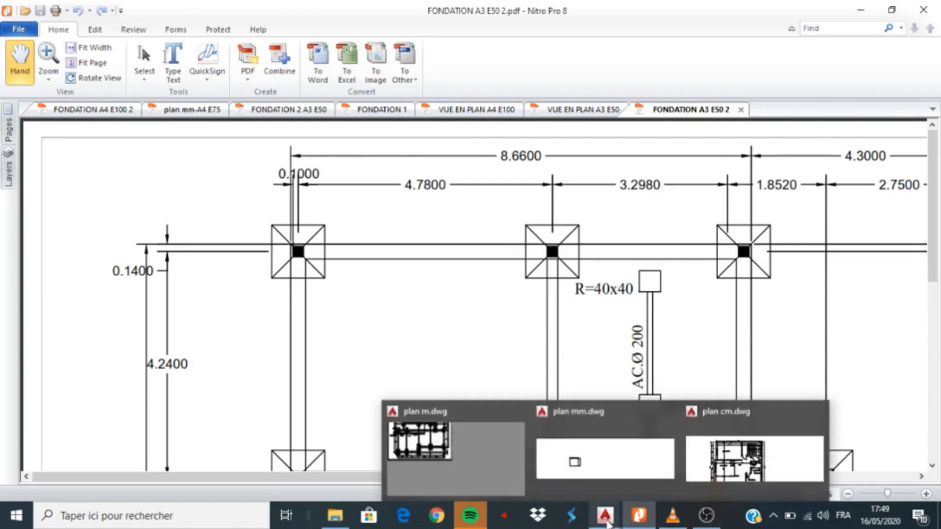
{"action": "left_click", "coordinate": [732, 413]}
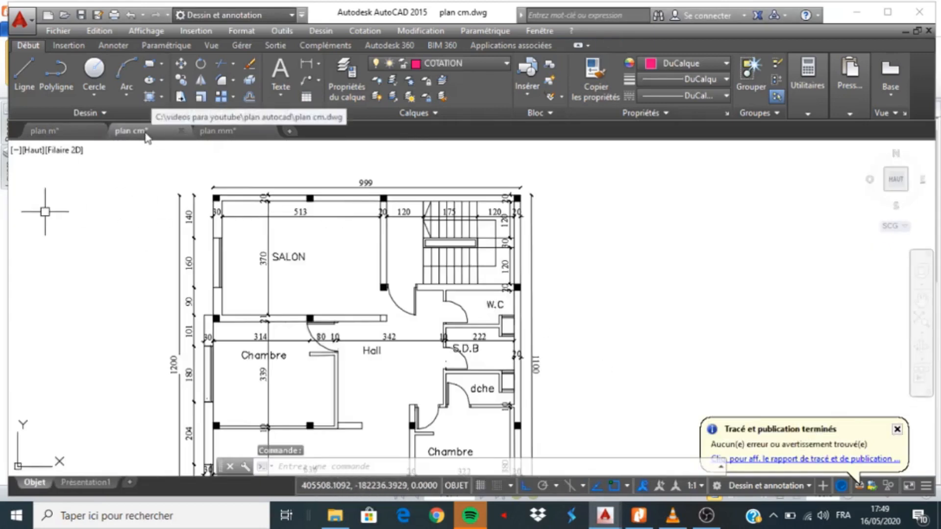
{"action": "scroll", "coordinate": [356, 237], "scroll_direction": "down", "scroll_amount": 1}
{"action": "scroll", "coordinate": [373, 216], "scroll_direction": "up", "scroll_amount": 4}
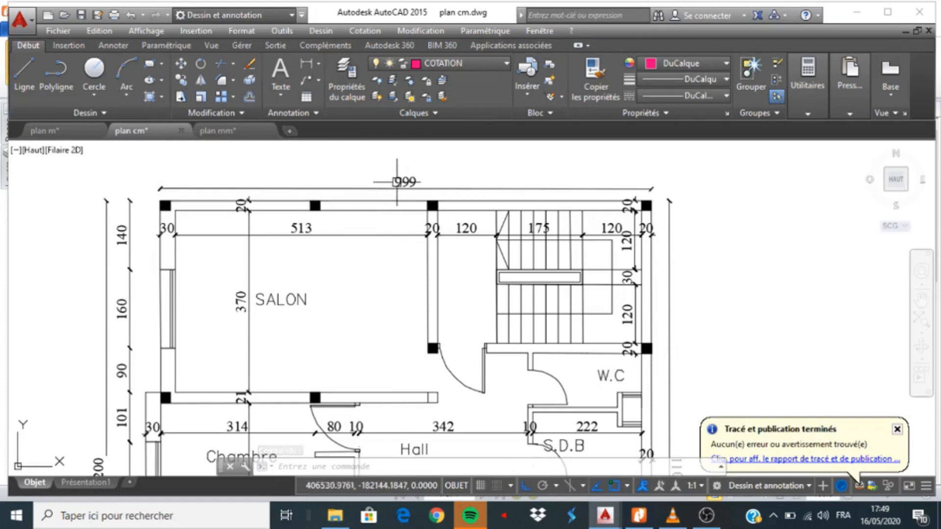
{"action": "scroll", "coordinate": [396, 194], "scroll_direction": "down", "scroll_amount": 1}
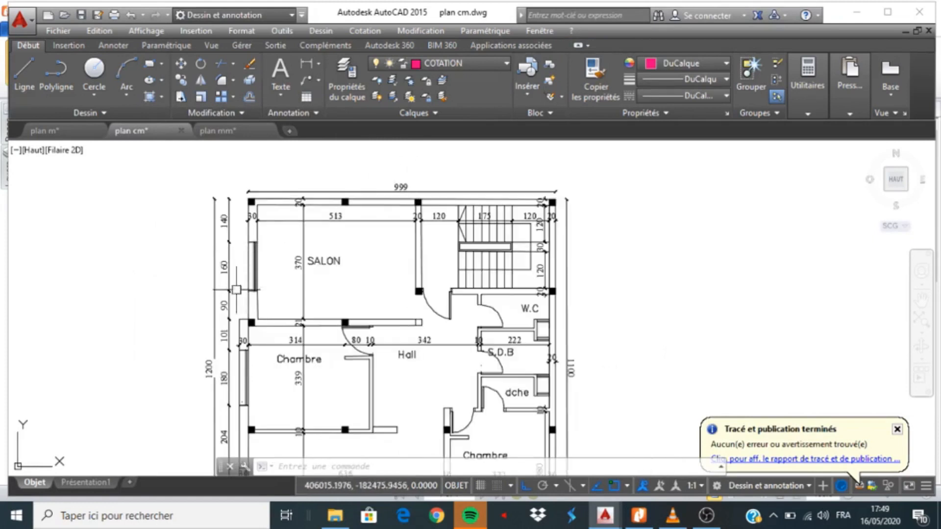
{"action": "scroll", "coordinate": [236, 290], "scroll_direction": "up", "scroll_amount": 2}
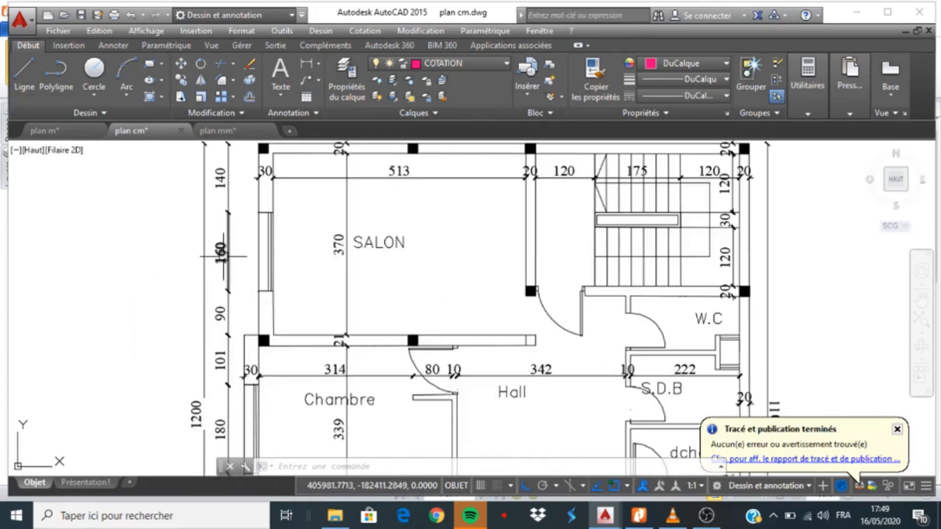
Step: Open the Présentation1 layout of plan cm and delete its existing viewport
{"action": "scroll", "coordinate": [201, 229], "scroll_direction": "down", "scroll_amount": 2}
{"action": "scroll", "coordinate": [211, 242], "scroll_direction": "down", "scroll_amount": 2}
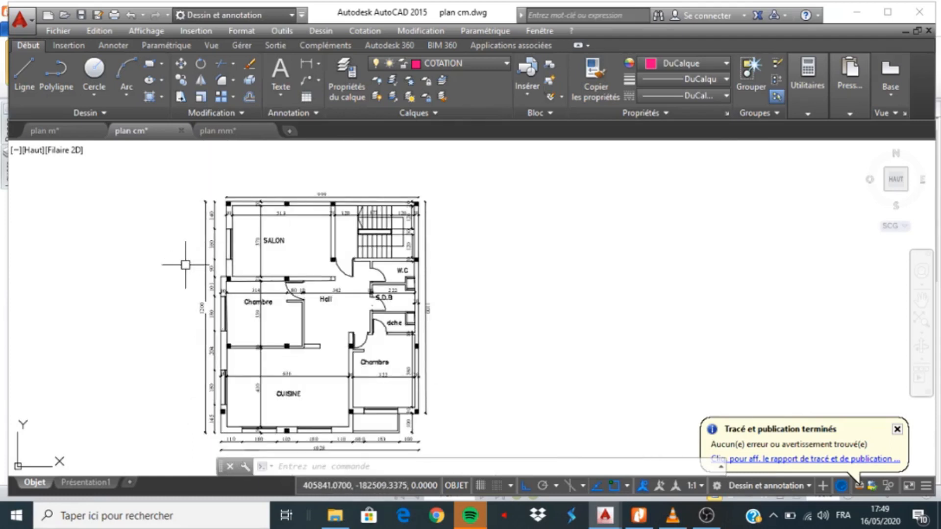
{"action": "left_click", "coordinate": [93, 484]}
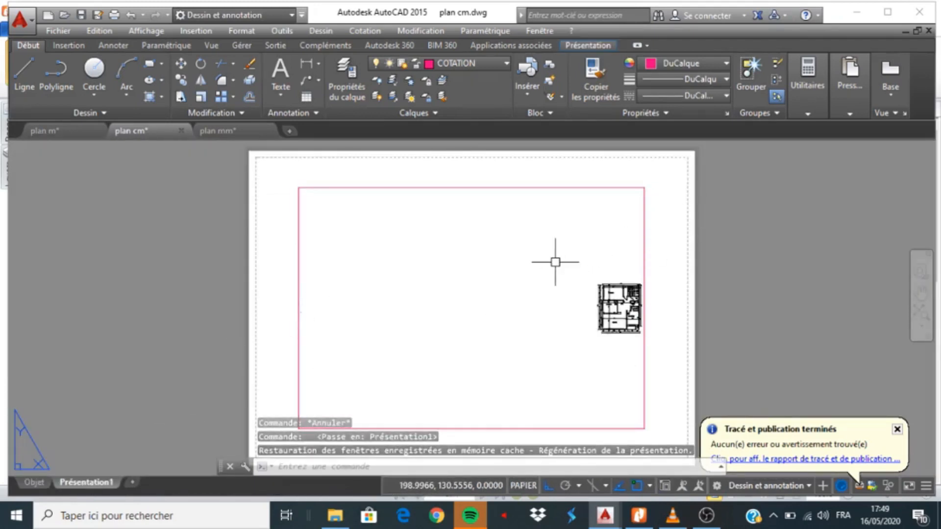
{"action": "left_click", "coordinate": [486, 188]}
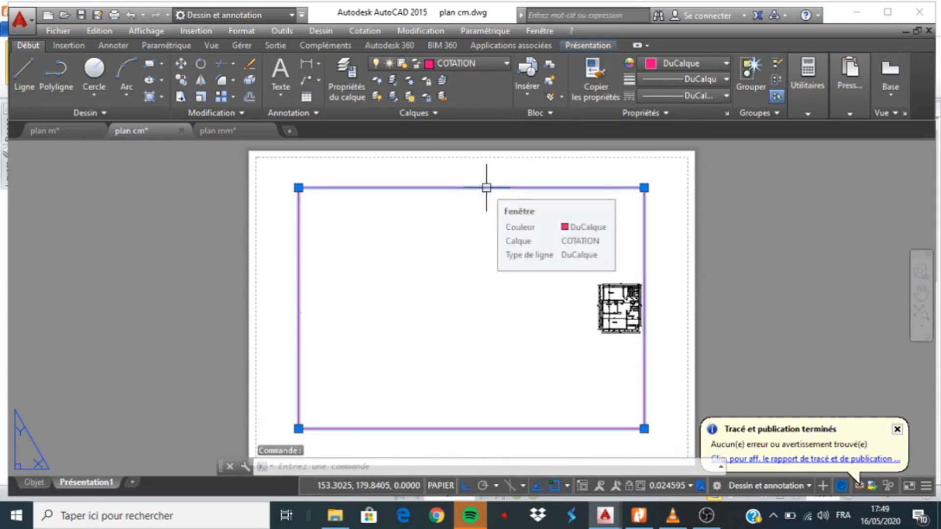
{"action": "key", "text": "Delete"}
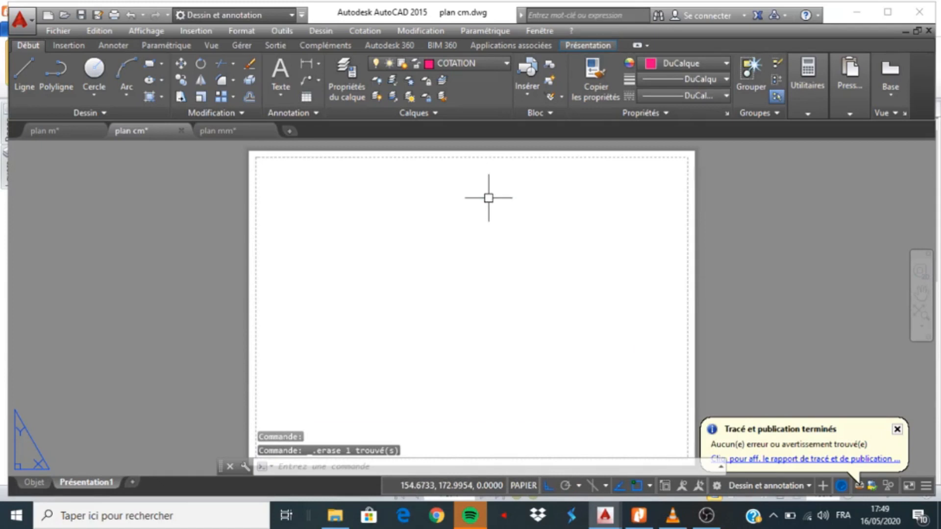
Step: Rename the Présentation1 layout as A4 E100
{"action": "right_click", "coordinate": [90, 484]}
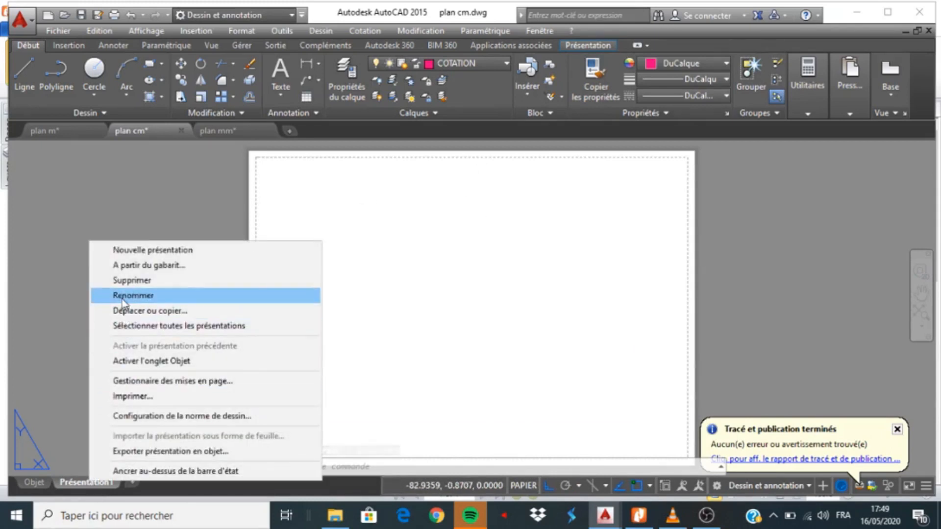
{"action": "left_click", "coordinate": [123, 295]}
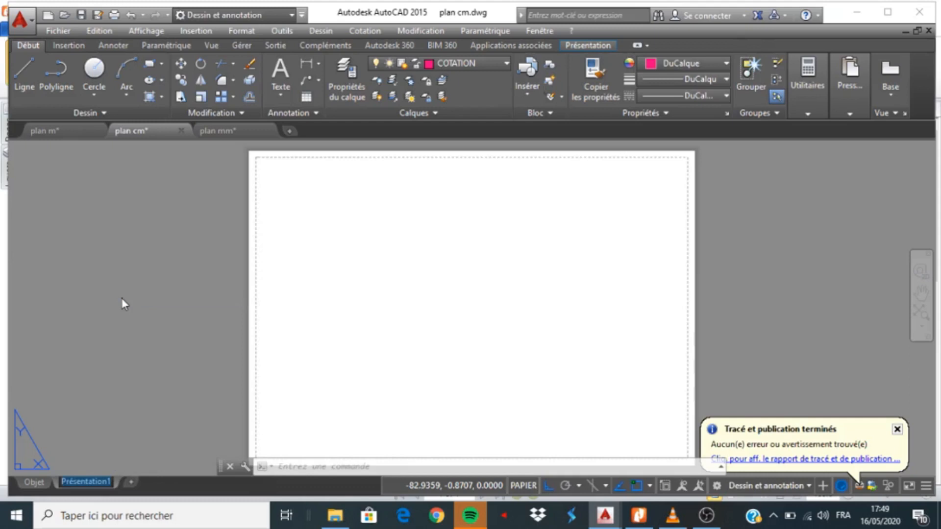
{"action": "type", "text": "A"}
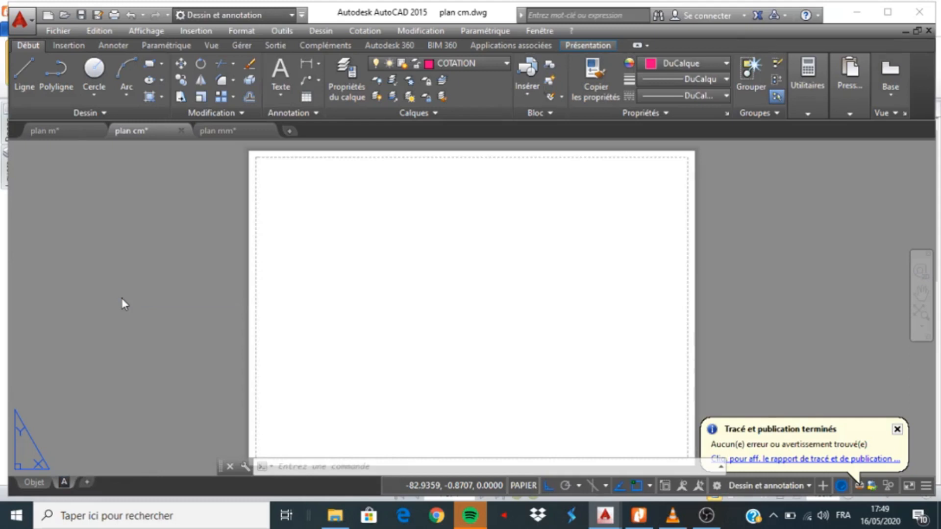
{"action": "type", "text": "4"}
{"action": "key", "text": "Return"}
{"action": "type", "text": "E100"}
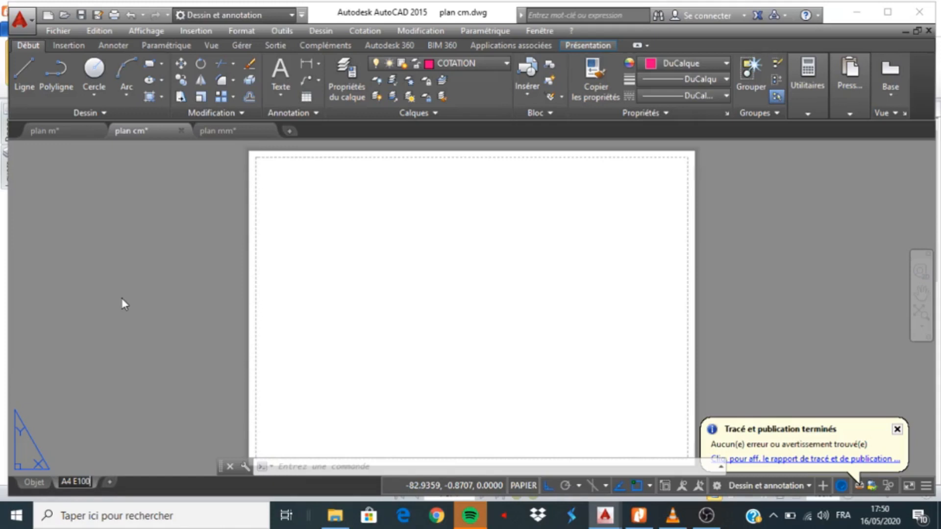
{"action": "key", "text": "Return"}
Step: Modify the A4 E100 layout's page setup to use the DWG To PDF.pc3 plotter
{"action": "right_click", "coordinate": [78, 483]}
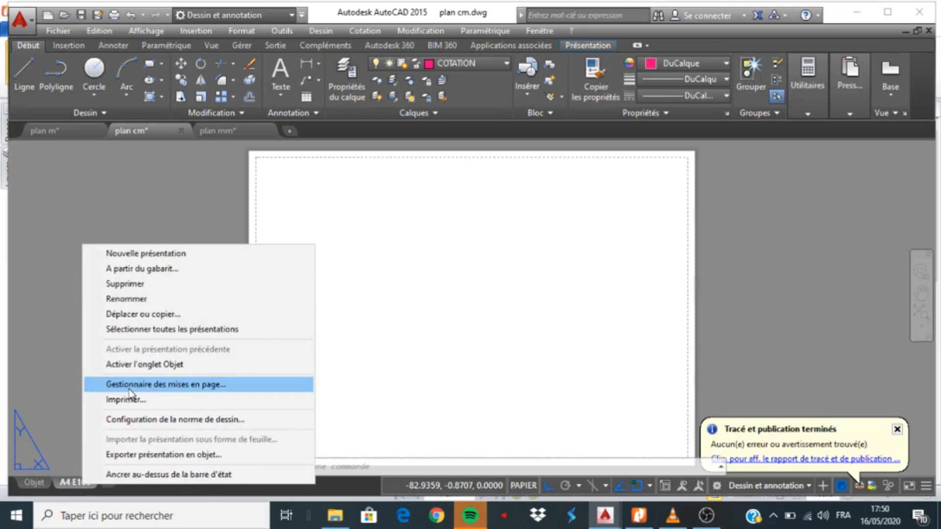
{"action": "right_click", "coordinate": [78, 480]}
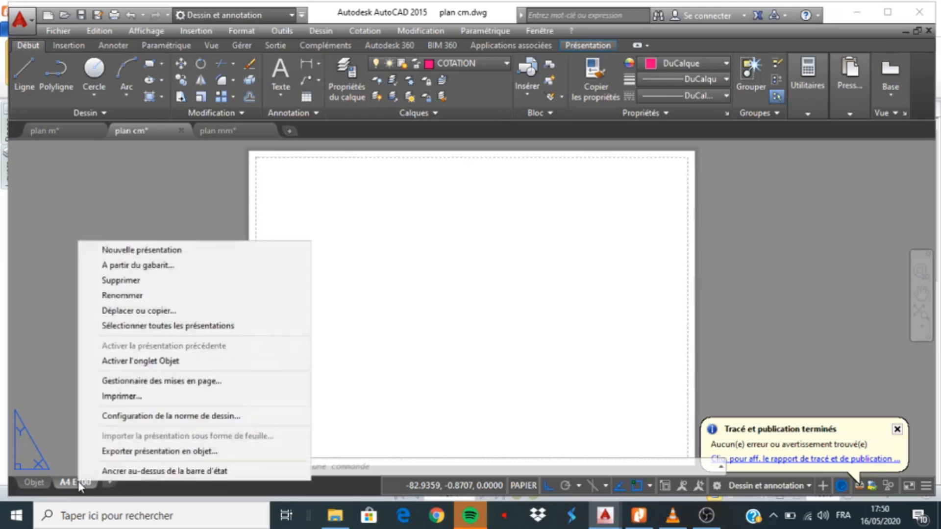
{"action": "left_click", "coordinate": [77, 483]}
{"action": "right_click", "coordinate": [78, 483]}
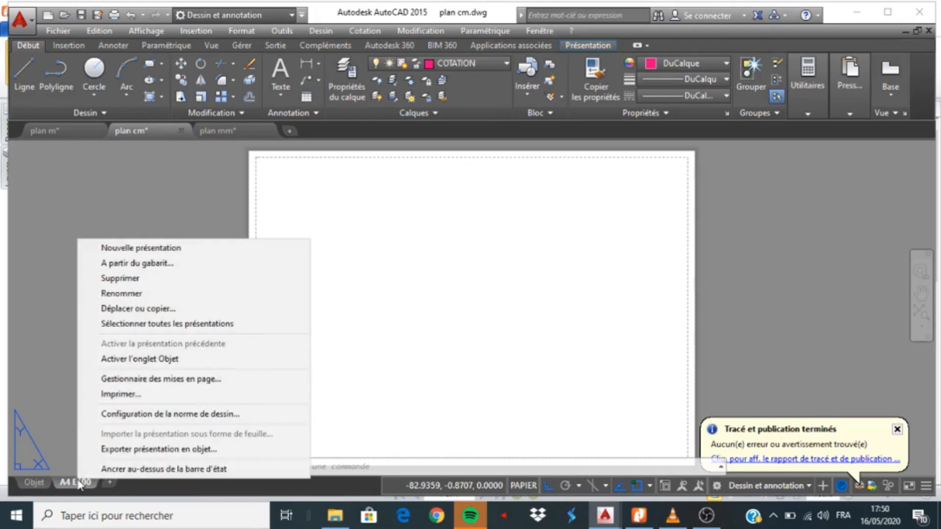
{"action": "left_click", "coordinate": [146, 380]}
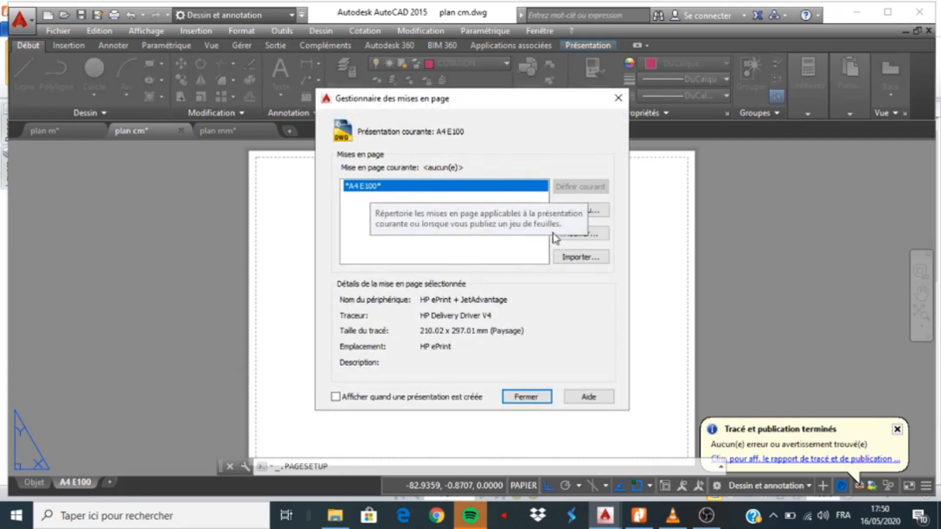
{"action": "left_click", "coordinate": [599, 237]}
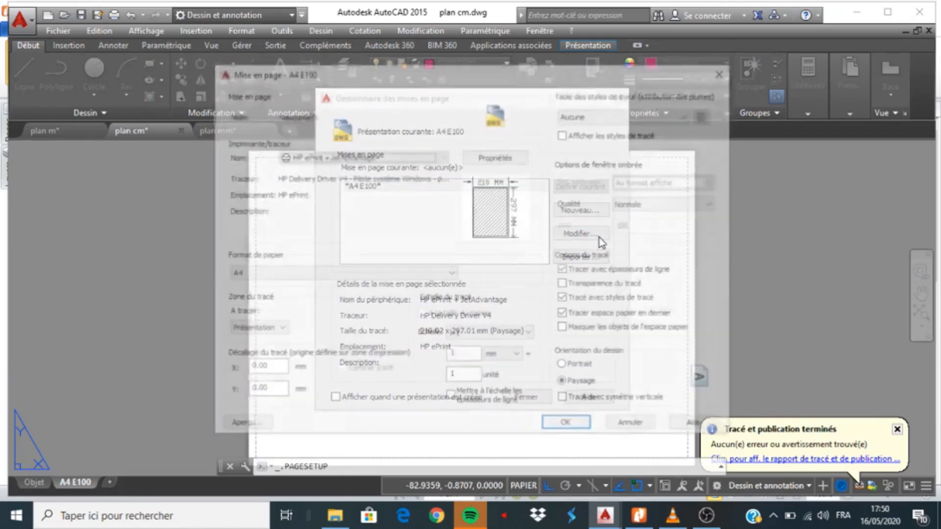
{"action": "left_click", "coordinate": [444, 156]}
{"action": "left_click", "coordinate": [369, 226]}
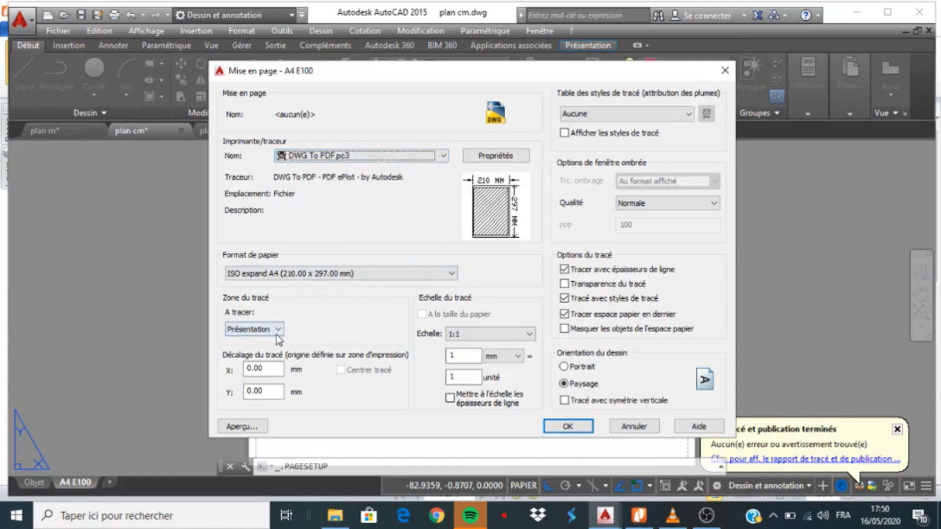
Step: Set the paper format to ISO full bleed A4 (297.00 x 210.00 mm), then accept the page setup and dismiss the plot notification
{"action": "left_click", "coordinate": [352, 273]}
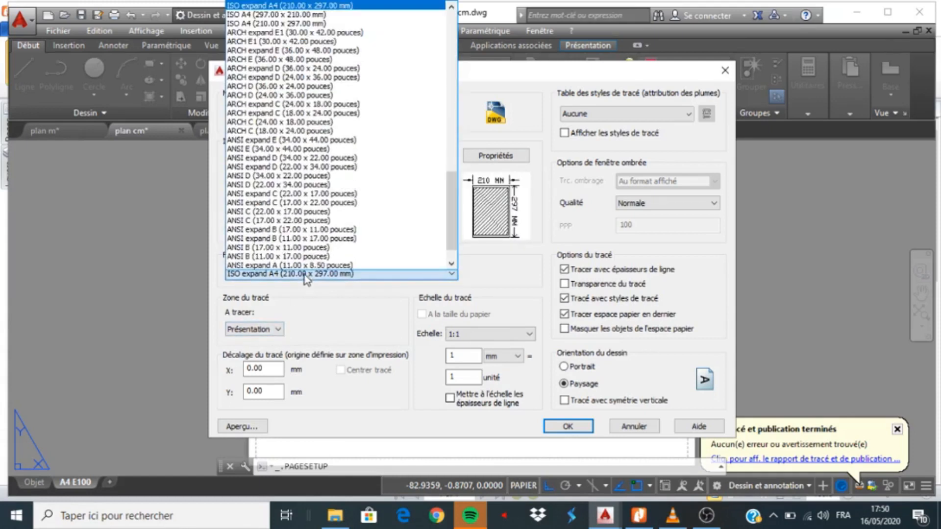
{"action": "scroll", "coordinate": [351, 185], "scroll_direction": "up", "scroll_amount": 2}
{"action": "scroll", "coordinate": [352, 185], "scroll_direction": "up", "scroll_amount": 10}
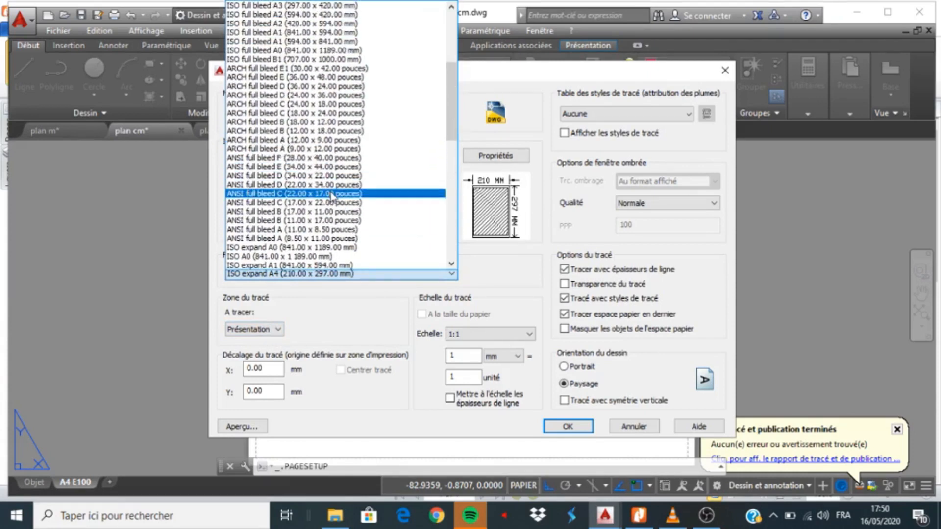
{"action": "scroll", "coordinate": [331, 196], "scroll_direction": "up", "scroll_amount": 2}
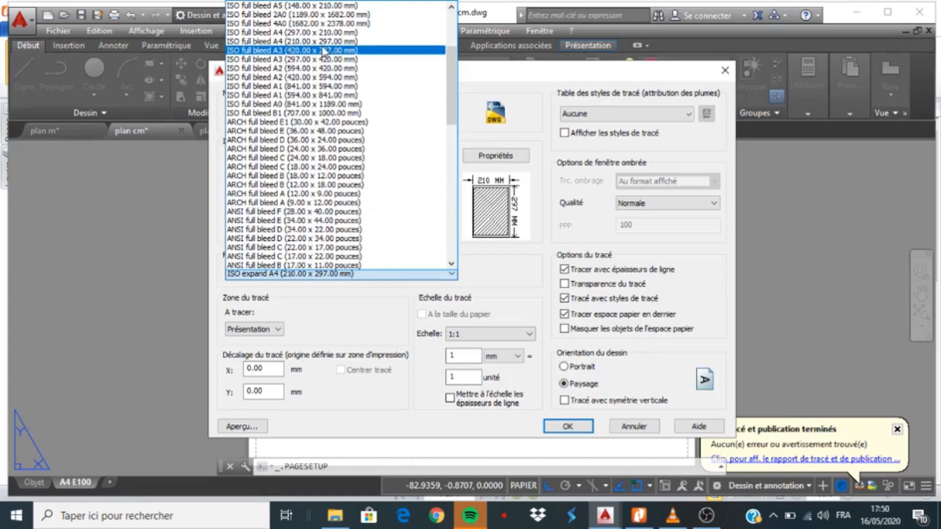
{"action": "left_click", "coordinate": [323, 35]}
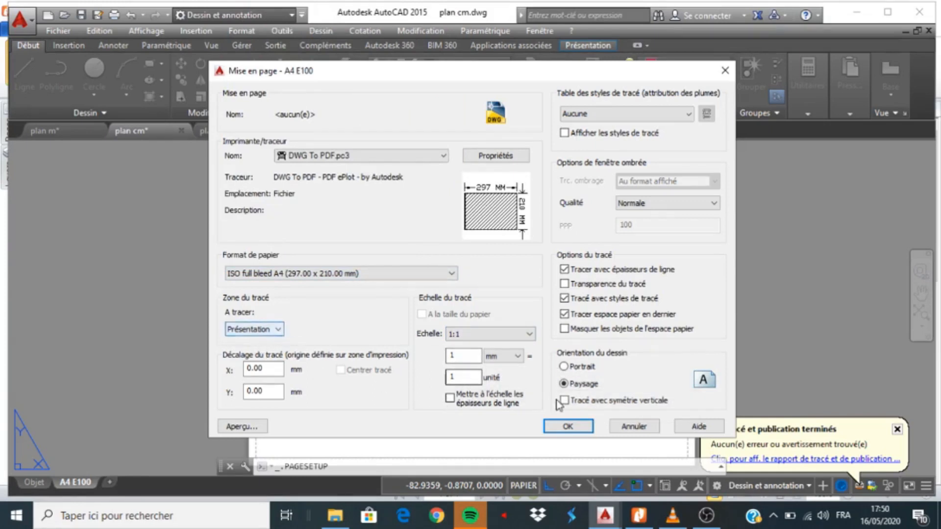
{"action": "left_click", "coordinate": [583, 428]}
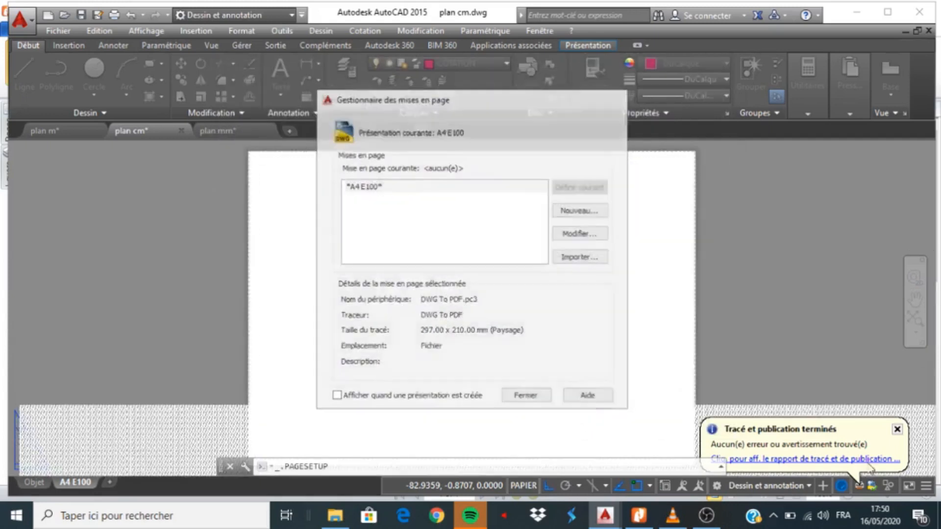
{"action": "left_click", "coordinate": [540, 398]}
{"action": "left_click", "coordinate": [897, 429]}
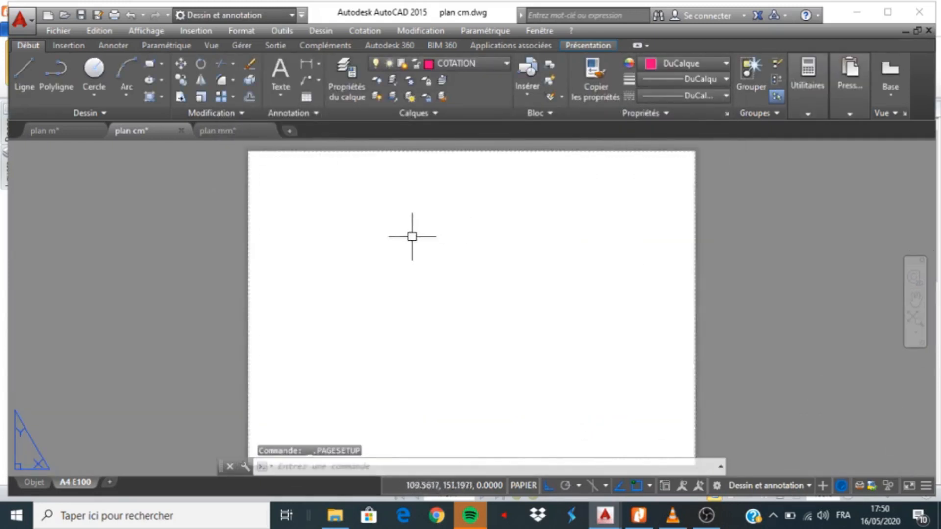
Step: Create a single viewport on the A4 E100 sheet, with its frame just inside the paper edges
{"action": "scroll", "coordinate": [411, 236], "scroll_direction": "down", "scroll_amount": 2}
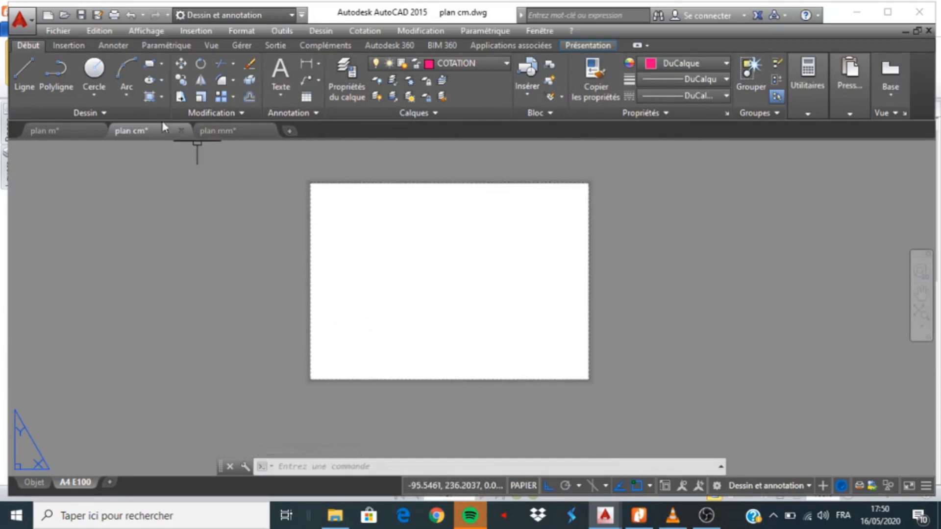
{"action": "left_click", "coordinate": [147, 31]}
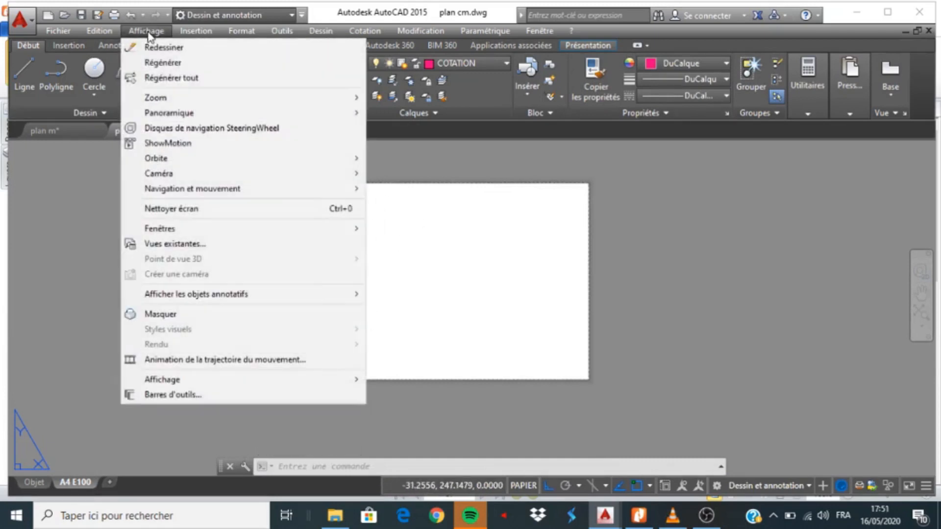
{"action": "mouse_move", "coordinate": [179, 234]}
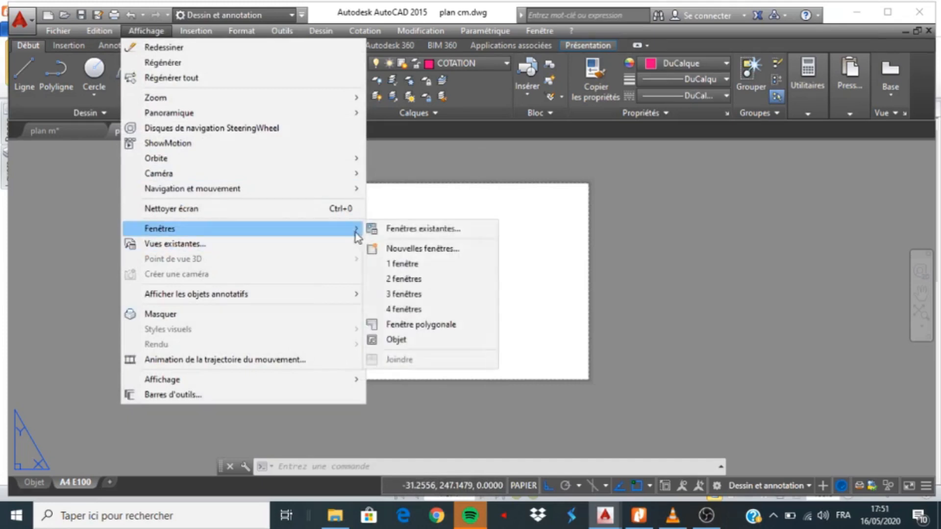
{"action": "left_click", "coordinate": [402, 264]}
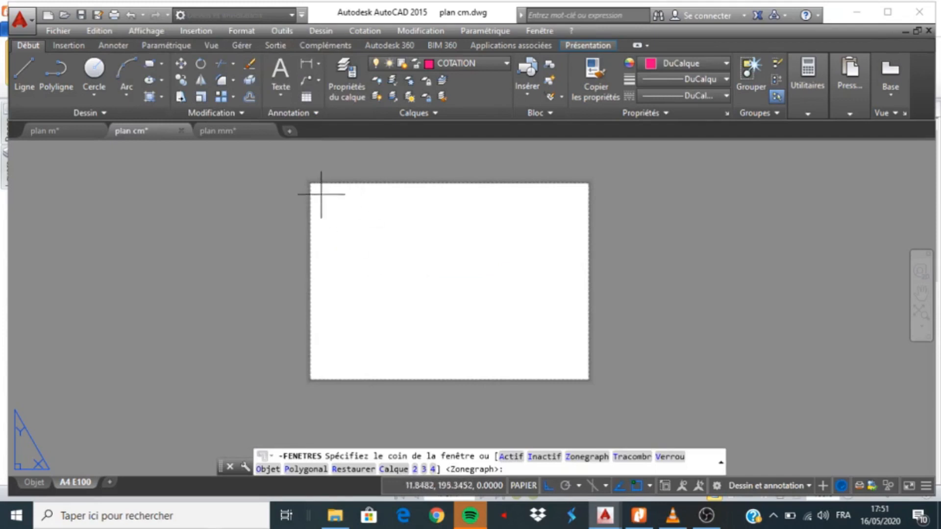
{"action": "scroll", "coordinate": [307, 183], "scroll_direction": "up", "scroll_amount": 2}
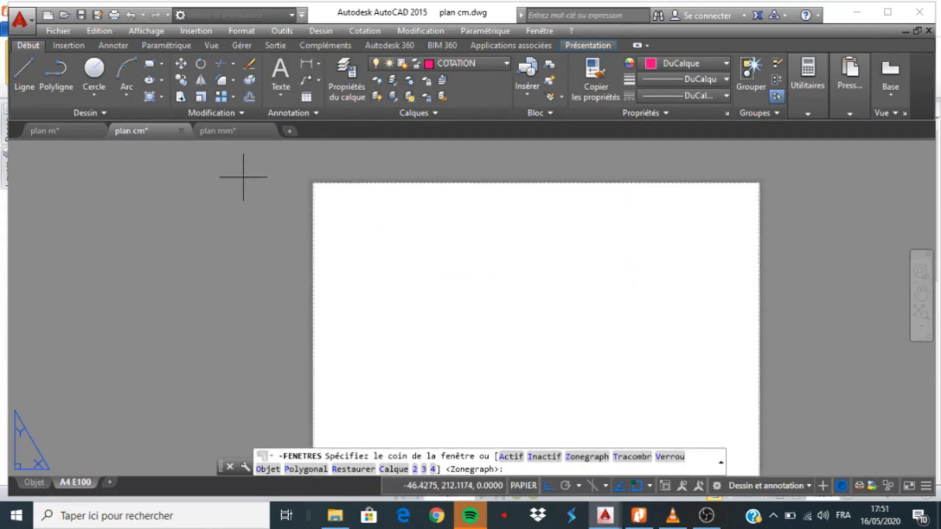
{"action": "scroll", "coordinate": [243, 177], "scroll_direction": "down", "scroll_amount": 2}
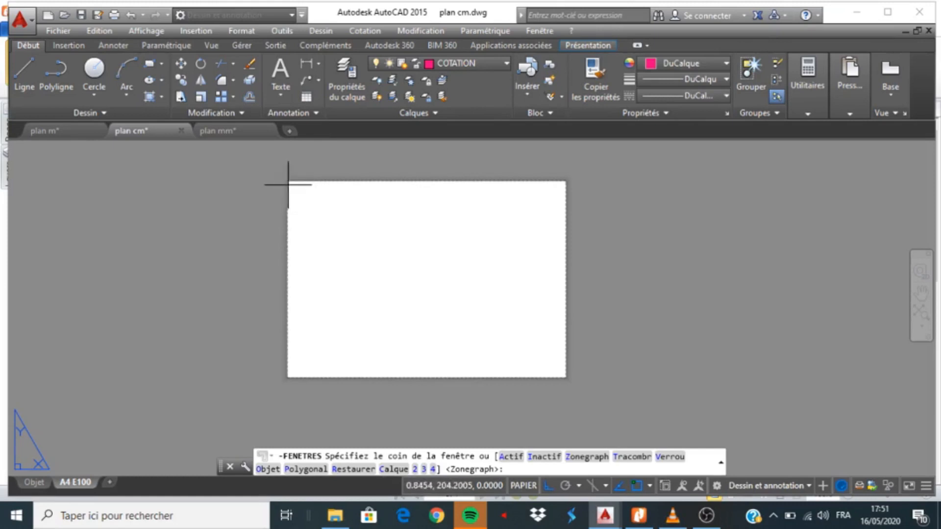
{"action": "scroll", "coordinate": [274, 186], "scroll_direction": "up", "scroll_amount": 2}
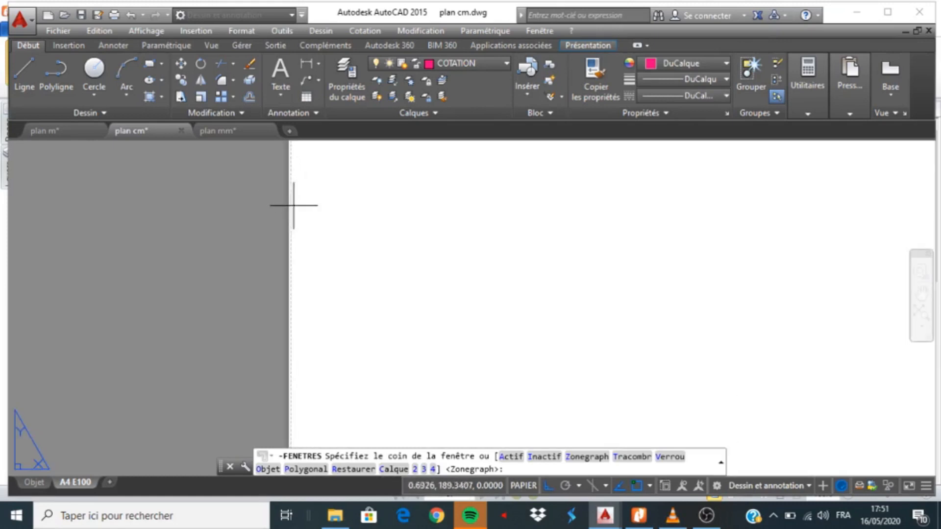
{"action": "scroll", "coordinate": [275, 210], "scroll_direction": "down", "scroll_amount": 1}
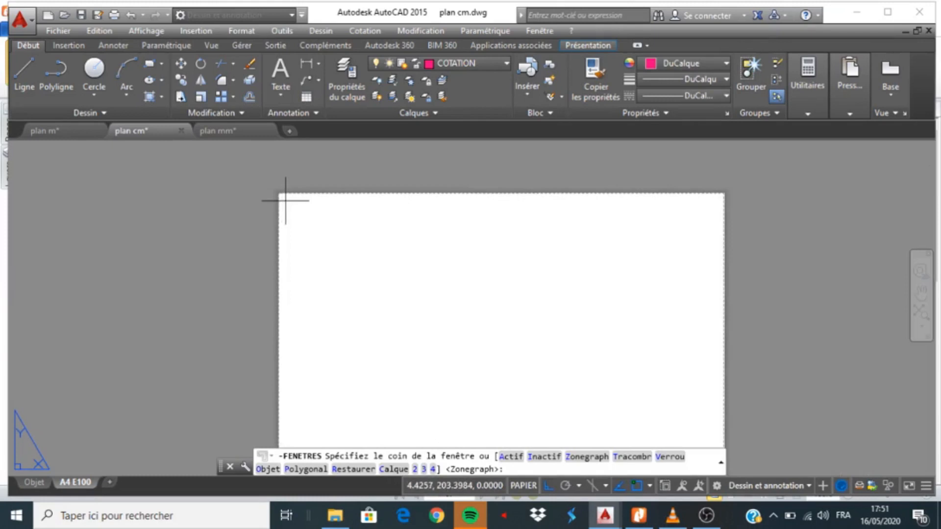
{"action": "left_click", "coordinate": [283, 199]}
{"action": "scroll", "coordinate": [325, 230], "scroll_direction": "down", "scroll_amount": 4}
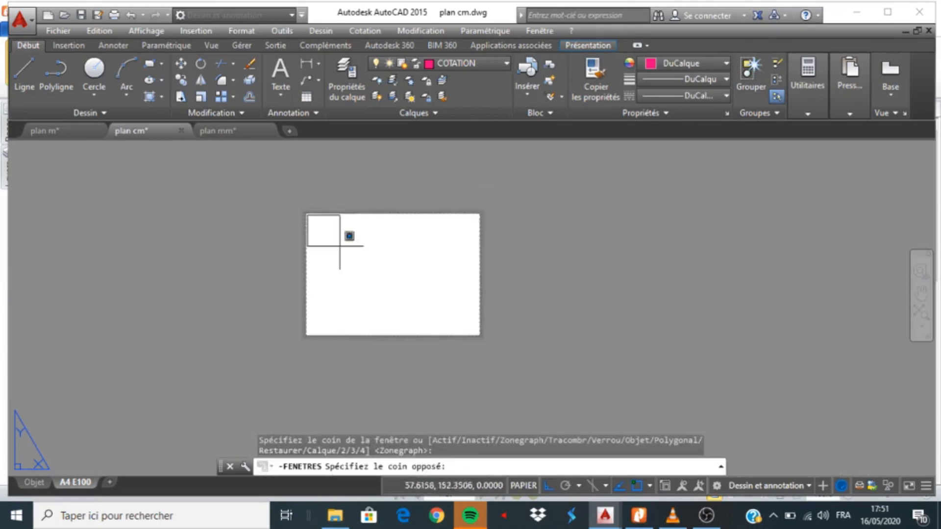
{"action": "scroll", "coordinate": [485, 326], "scroll_direction": "up", "scroll_amount": 2}
{"action": "left_click", "coordinate": [482, 333]}
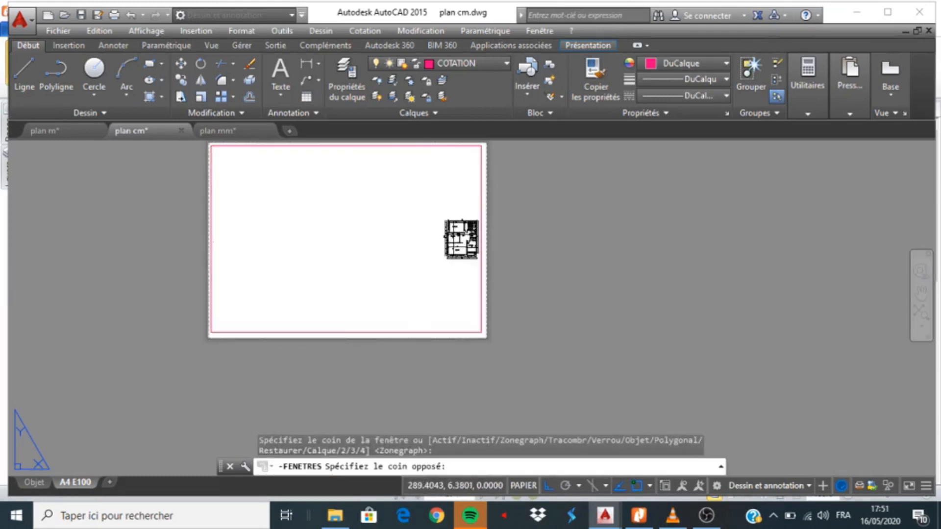
Step: Activate the new viewport's model space and enlarge the floor plan so it fills the frame's height
{"action": "scroll", "coordinate": [452, 252], "scroll_direction": "down", "scroll_amount": 2}
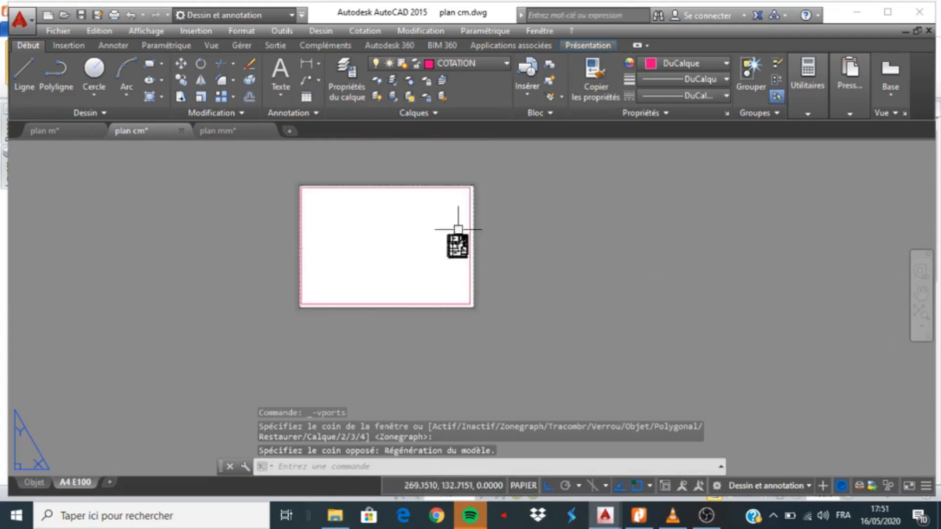
{"action": "scroll", "coordinate": [463, 251], "scroll_direction": "up", "scroll_amount": 2}
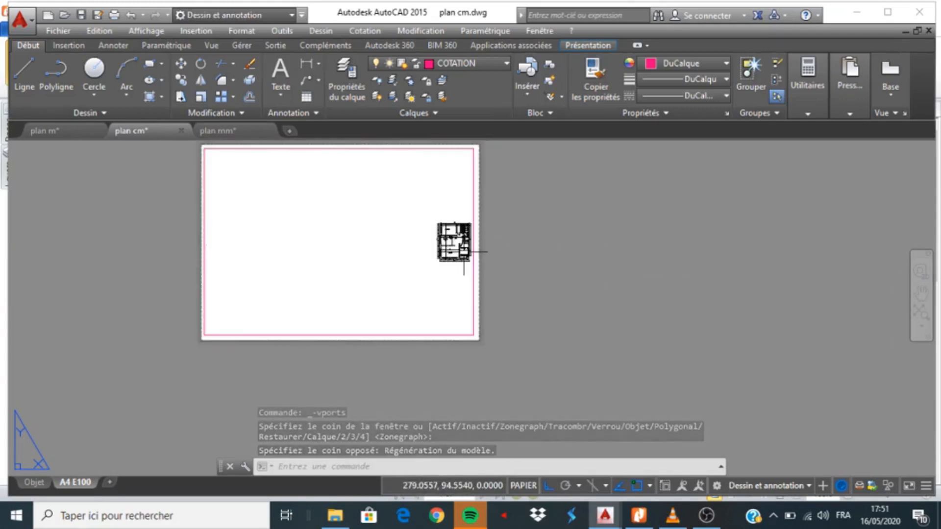
{"action": "scroll", "coordinate": [350, 191], "scroll_direction": "down", "scroll_amount": 3}
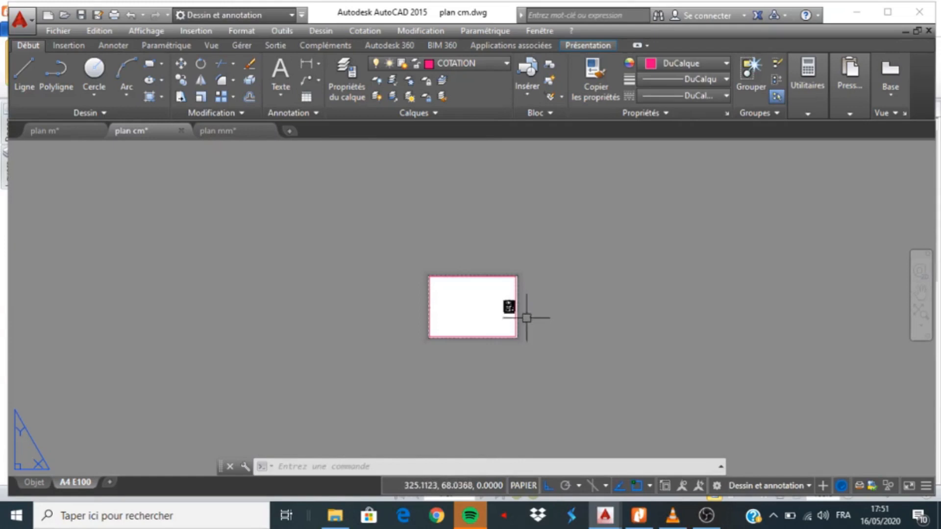
{"action": "scroll", "coordinate": [525, 315], "scroll_direction": "up", "scroll_amount": 3}
{"action": "scroll", "coordinate": [502, 309], "scroll_direction": "up", "scroll_amount": 2}
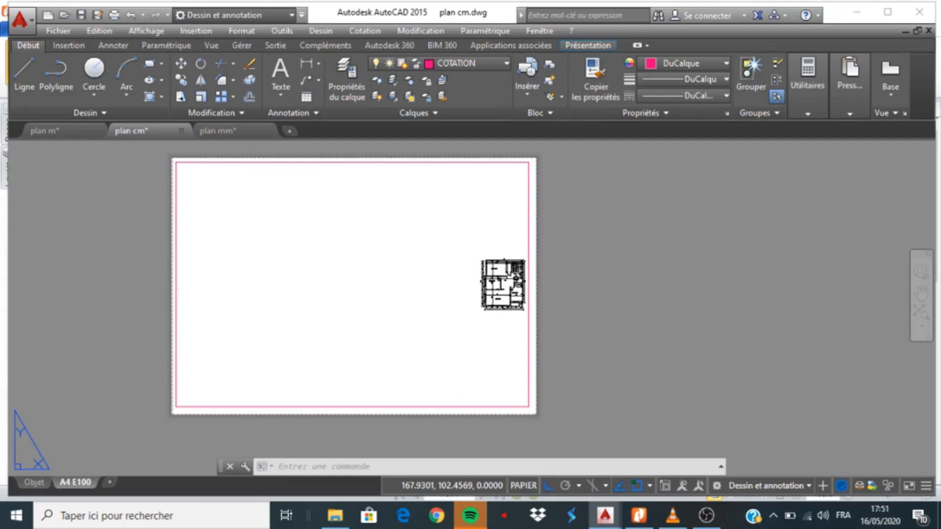
{"action": "double_click", "coordinate": [379, 288]}
{"action": "scroll", "coordinate": [340, 267], "scroll_direction": "down", "scroll_amount": 4}
{"action": "scroll", "coordinate": [406, 270], "scroll_direction": "up", "scroll_amount": 10}
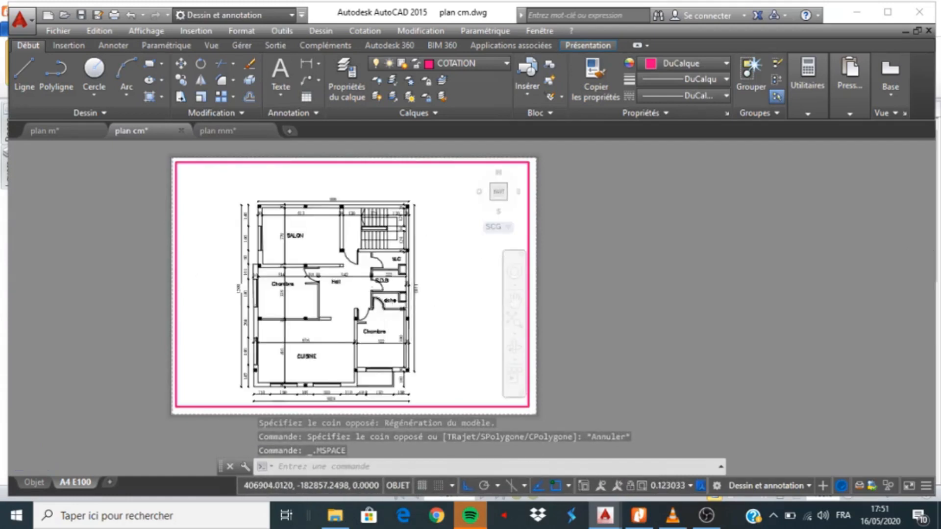
Step: Zoom the plan inside the viewport by a factor of 10/100XP, and return to paper space
{"action": "scroll", "coordinate": [414, 313], "scroll_direction": "down", "scroll_amount": 2}
{"action": "scroll", "coordinate": [387, 324], "scroll_direction": "up", "scroll_amount": 2}
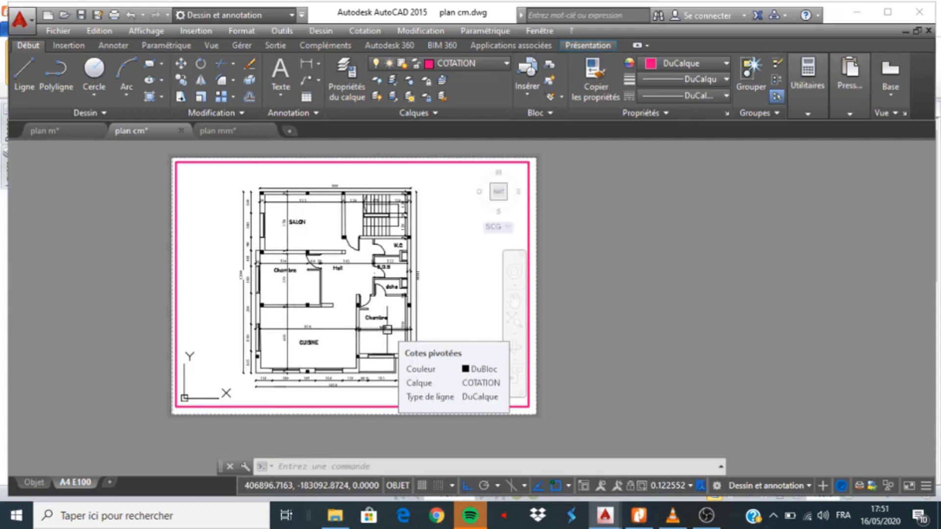
{"action": "type", "text": "z"}
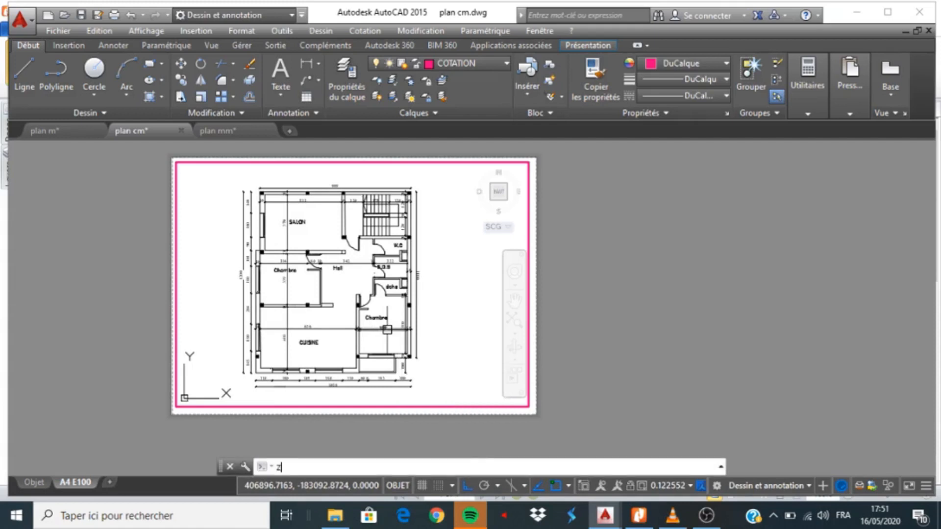
{"action": "key", "text": "Return"}
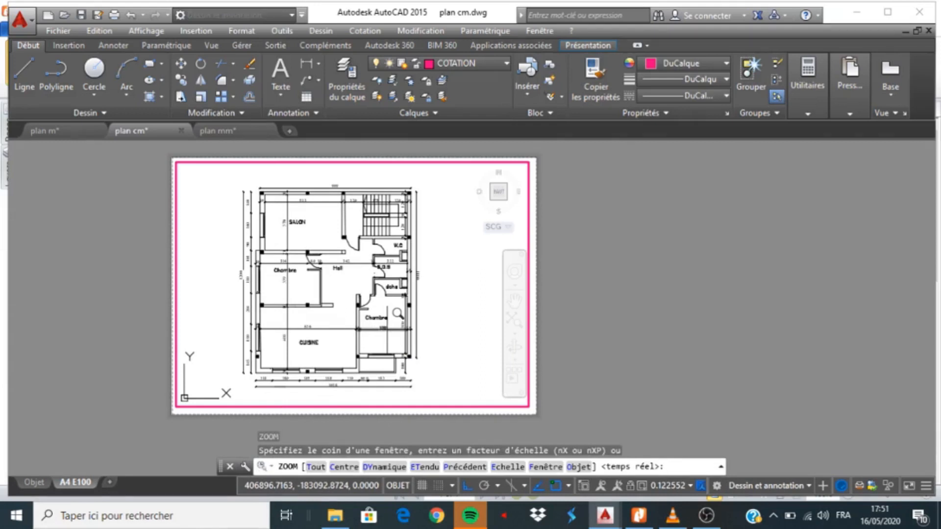
{"action": "type", "text": "10/100XP"}
{"action": "key", "text": "Return"}
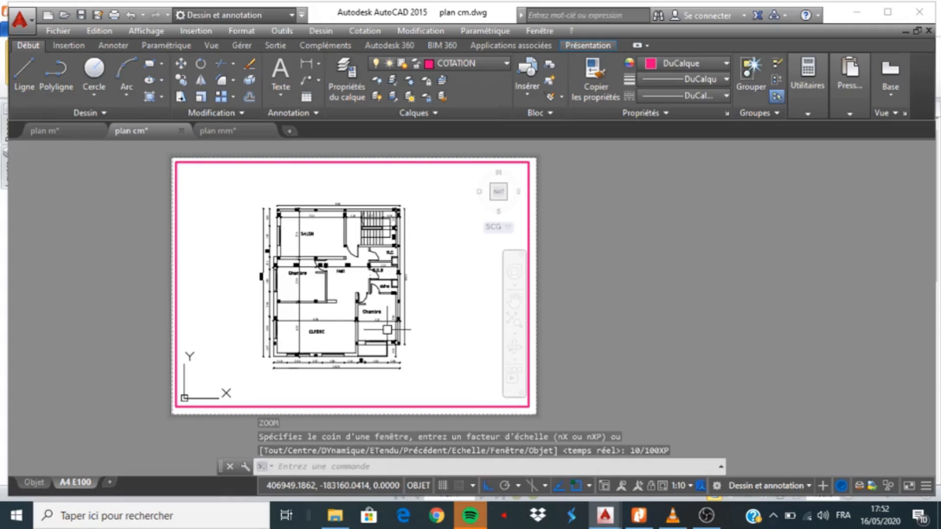
{"action": "double_click", "coordinate": [720, 266]}
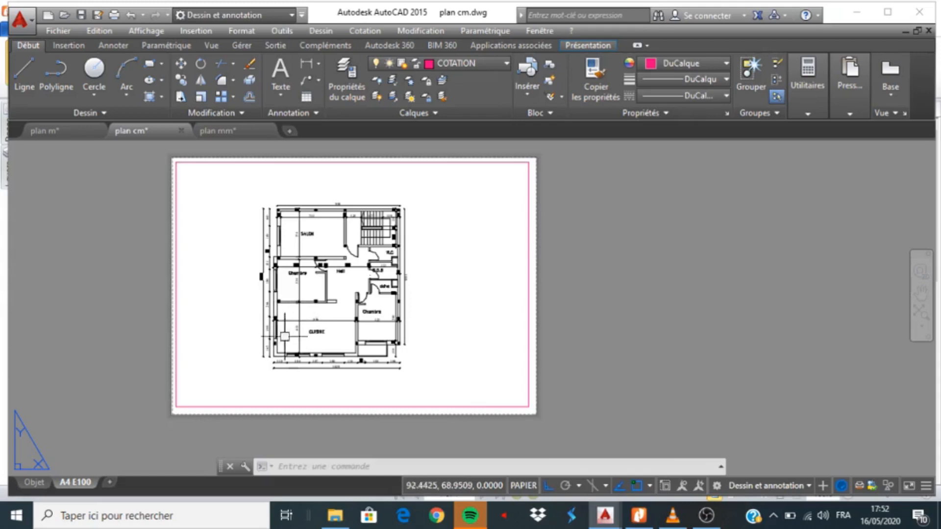
Step: Start plotting the A4 E100 layout with DWG To PDF.pc3, using a window plot area picked on the viewport frame's opposite corners
{"action": "left_click", "coordinate": [115, 16]}
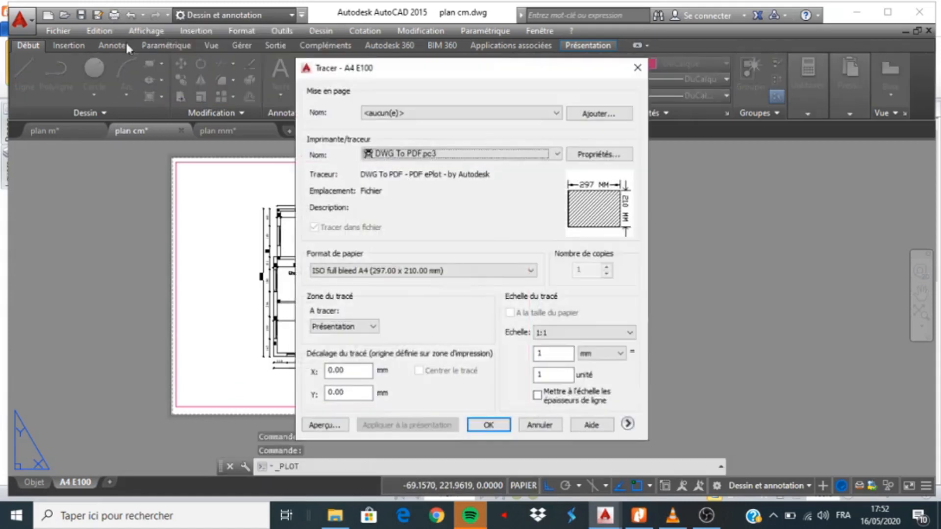
{"action": "left_click", "coordinate": [445, 155]}
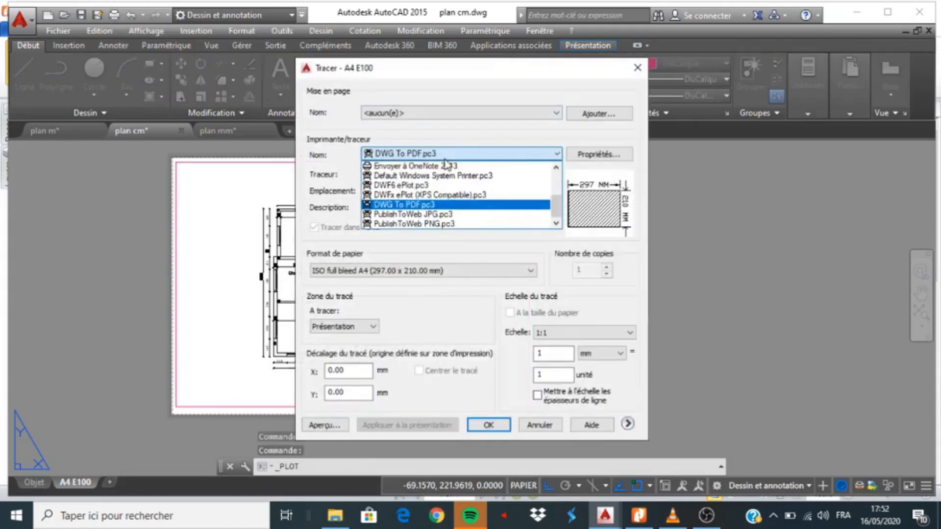
{"action": "left_click", "coordinate": [422, 205]}
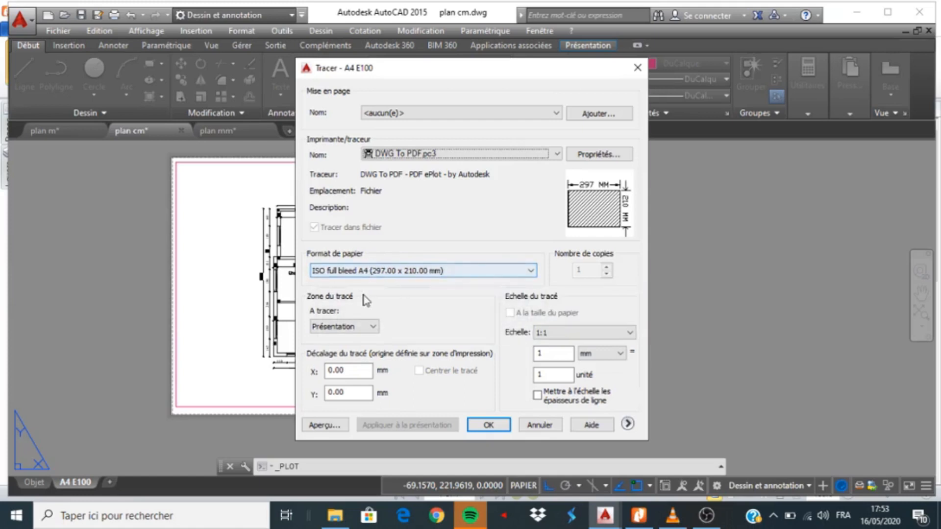
{"action": "left_click", "coordinate": [368, 329]}
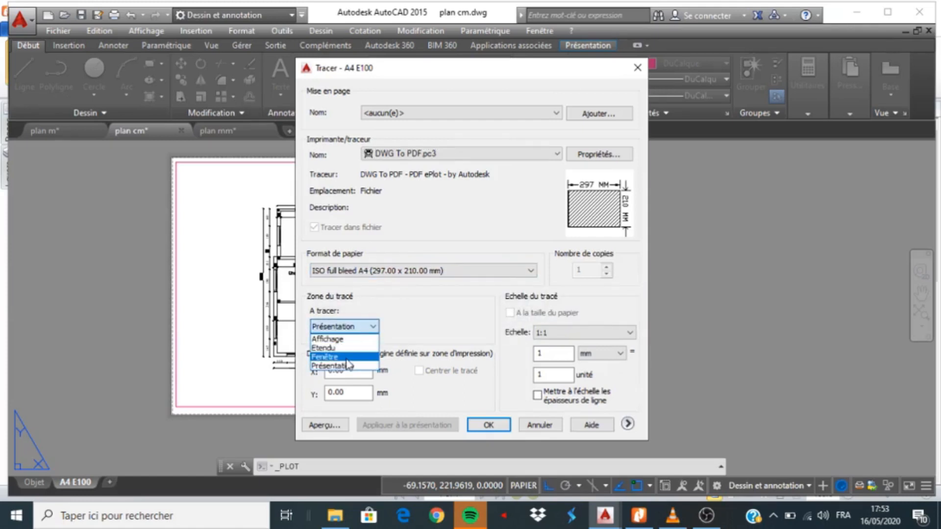
{"action": "left_click", "coordinate": [338, 358]}
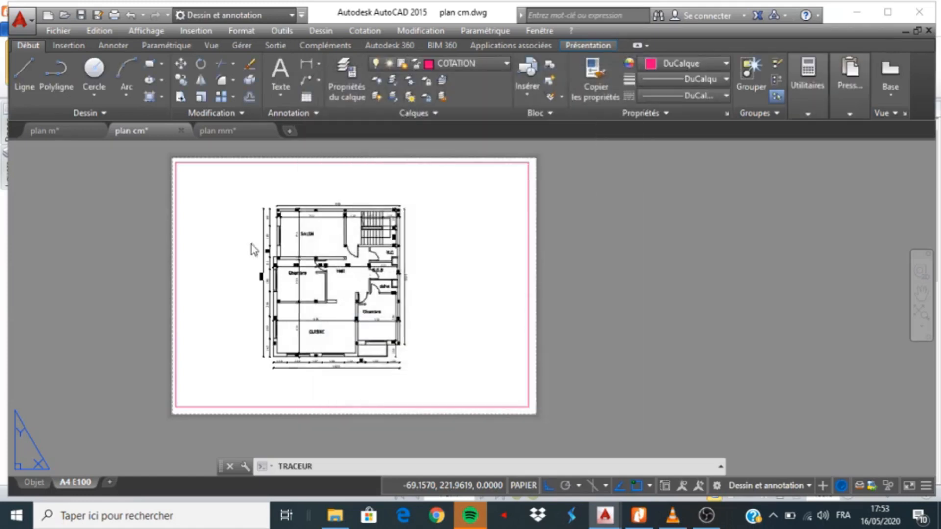
{"action": "left_click", "coordinate": [175, 162]}
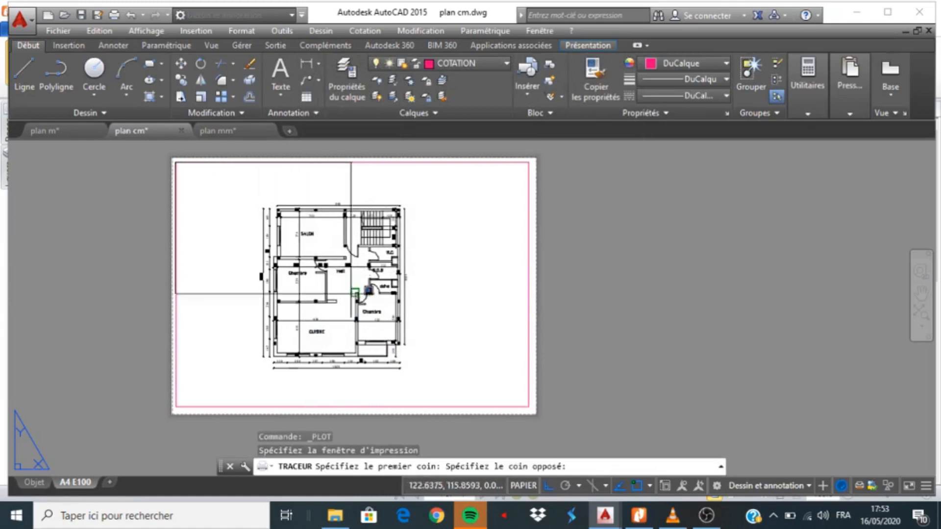
{"action": "left_click", "coordinate": [529, 405]}
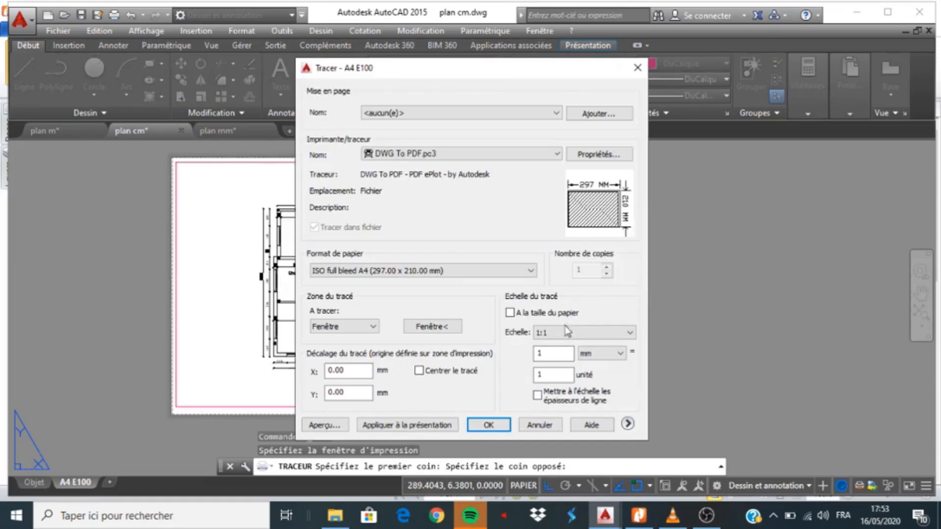
Step: Center the plot on the sheet, preview it and send it to plot from the preview
{"action": "left_click", "coordinate": [419, 371]}
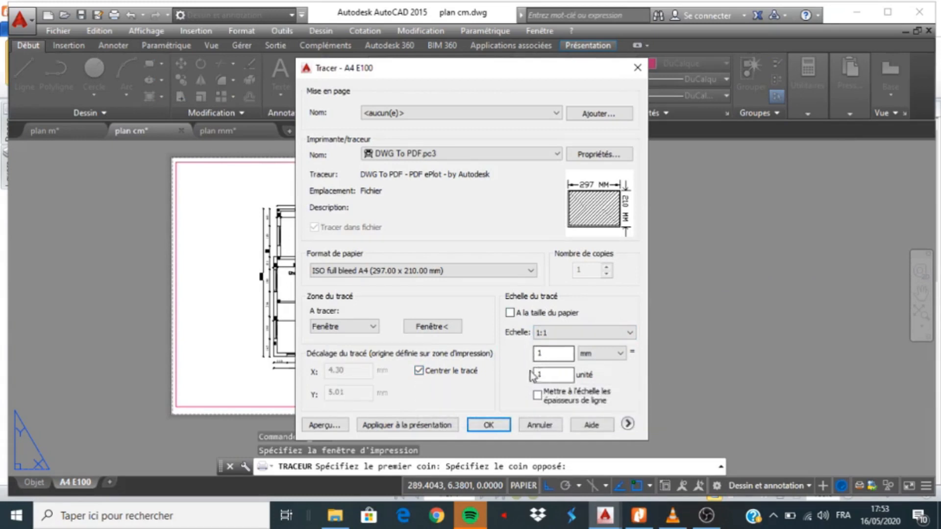
{"action": "left_click", "coordinate": [329, 426]}
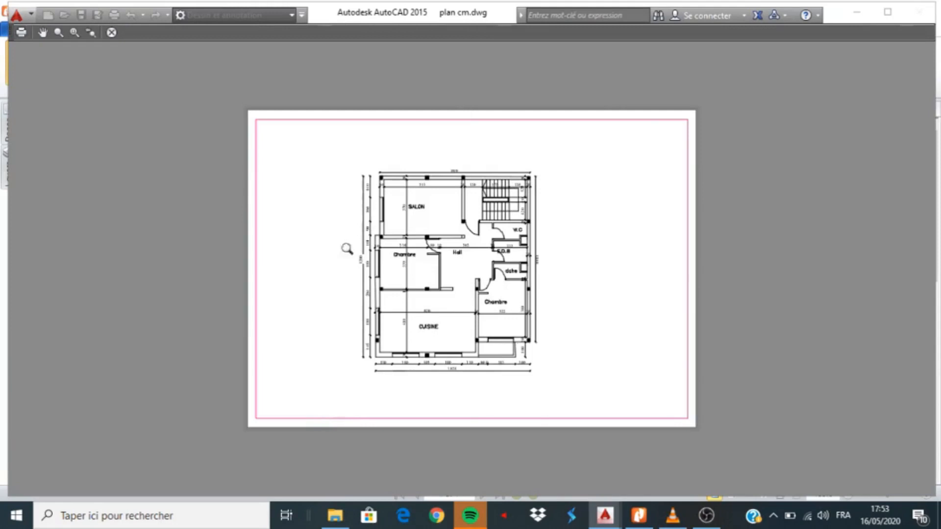
{"action": "left_click", "coordinate": [21, 33]}
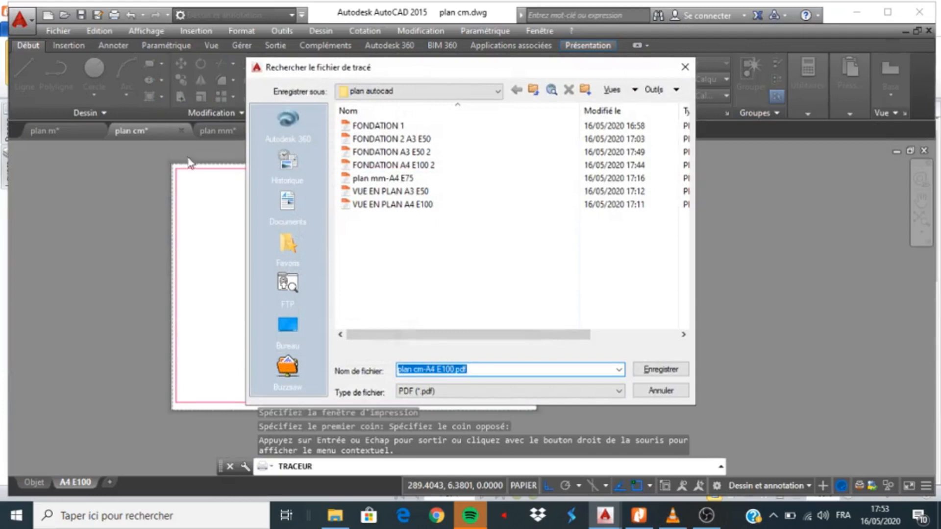
Step: Save the plot in the plan autocad folder as a PDF named VUE EN PLAN A4 E100 2
{"action": "left_click", "coordinate": [381, 193]}
{"action": "left_click", "coordinate": [480, 368]}
{"action": "left_click", "coordinate": [390, 205]}
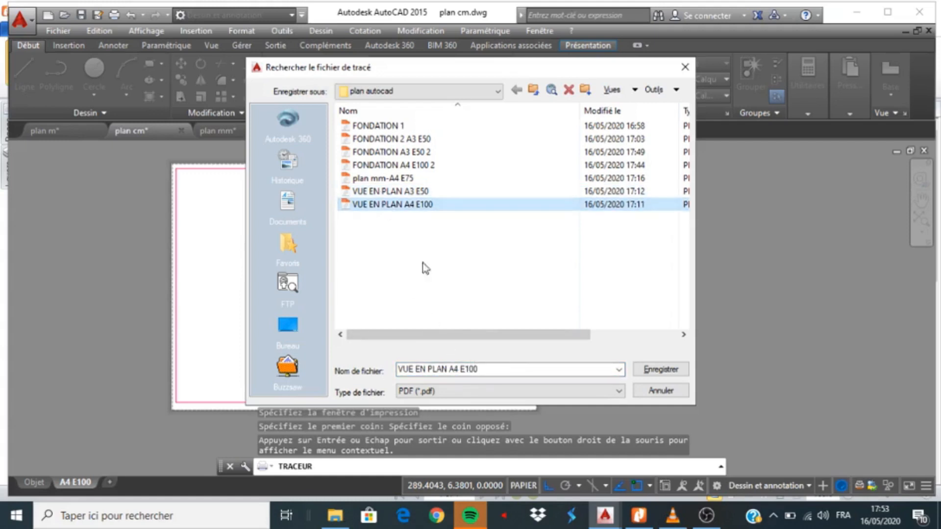
{"action": "left_click", "coordinate": [493, 369]}
{"action": "left_click", "coordinate": [492, 369]}
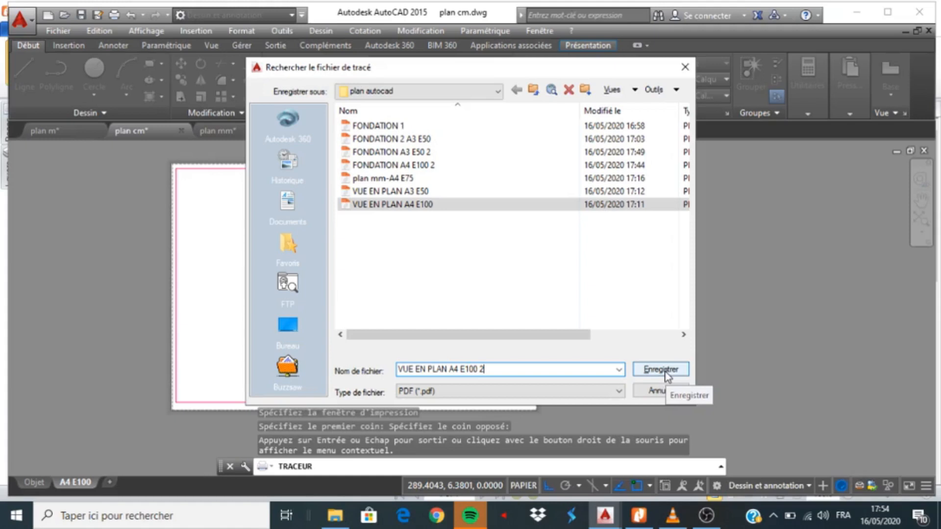
{"action": "left_click", "coordinate": [665, 373]}
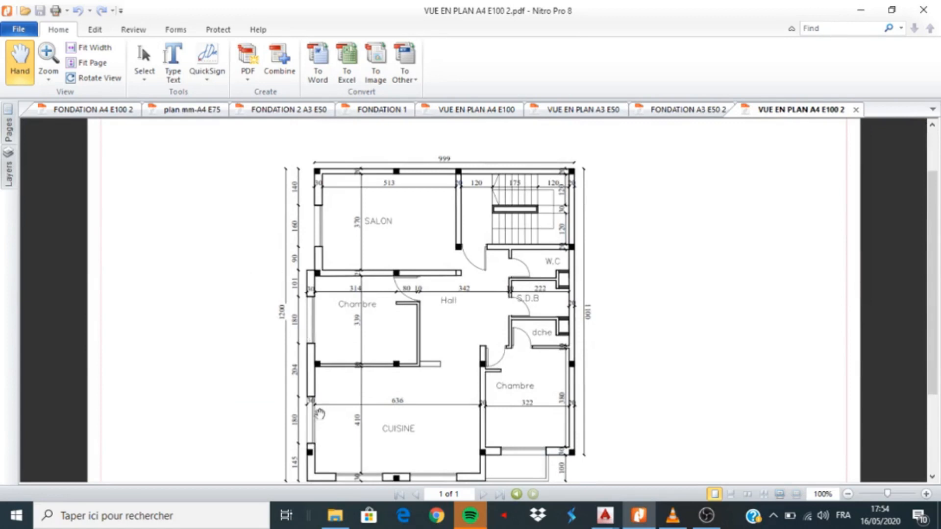
Step: Return from the PDF viewer to AutoCAD and switch to the plan mm drawing
{"action": "mouse_move", "coordinate": [607, 519]}
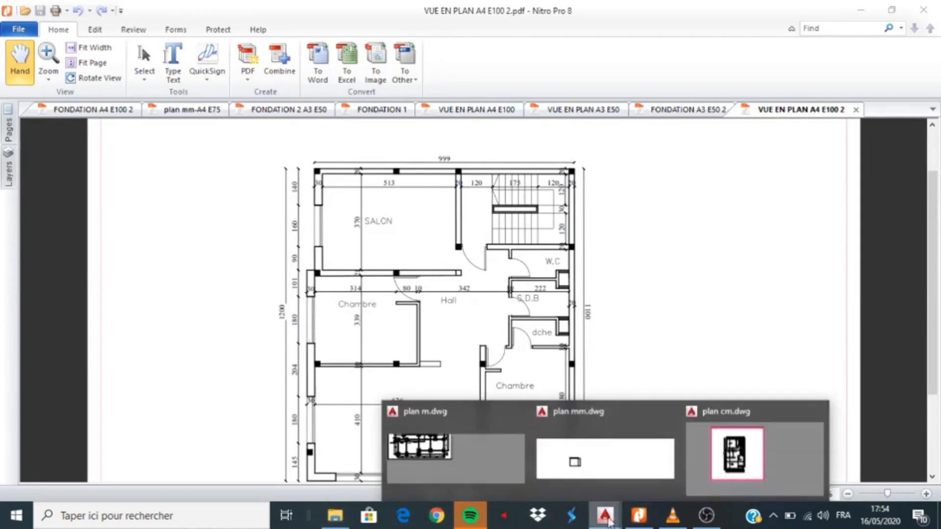
{"action": "left_click", "coordinate": [718, 413]}
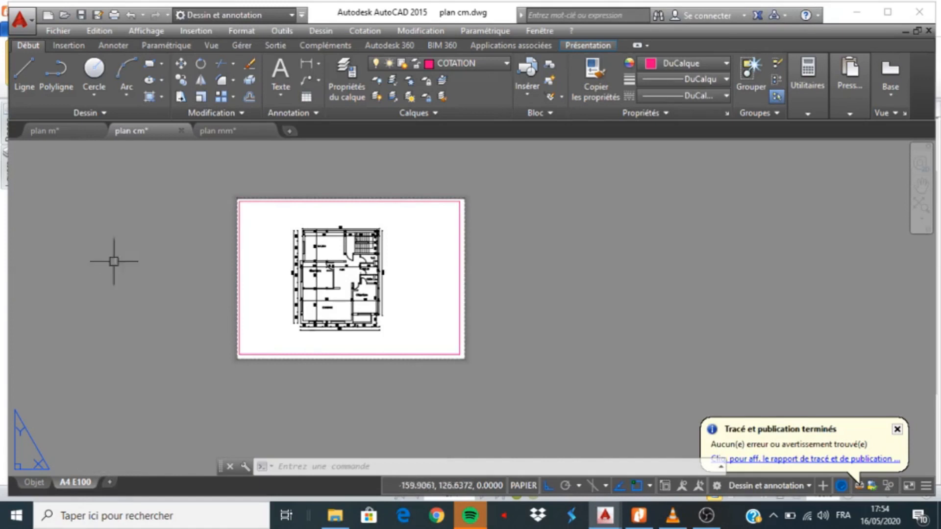
{"action": "left_click", "coordinate": [212, 132]}
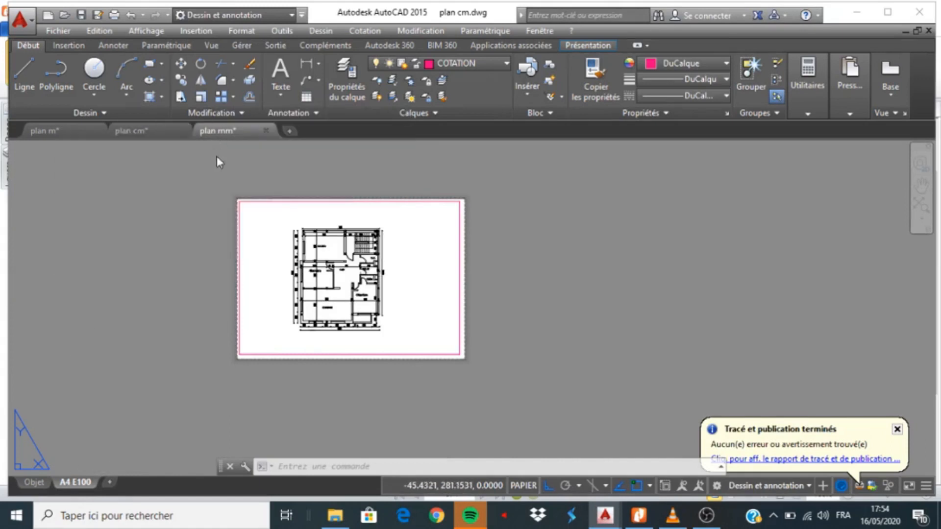
Step: Examine the square and the dimension above it in plan mm's model space
{"action": "scroll", "coordinate": [245, 321], "scroll_direction": "up", "scroll_amount": 2}
{"action": "scroll", "coordinate": [273, 361], "scroll_direction": "down", "scroll_amount": 2}
{"action": "scroll", "coordinate": [246, 336], "scroll_direction": "up", "scroll_amount": 5}
{"action": "scroll", "coordinate": [265, 263], "scroll_direction": "down", "scroll_amount": 4}
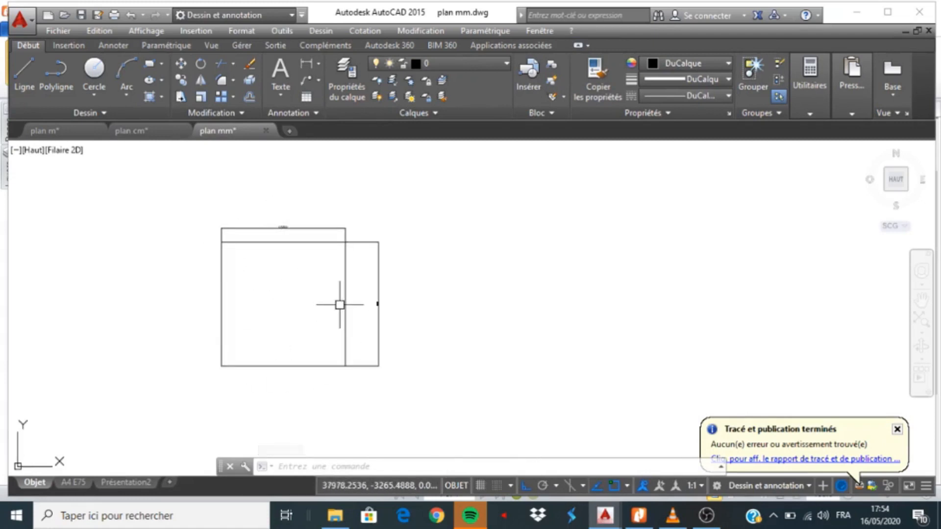
{"action": "left_click", "coordinate": [343, 296]}
{"action": "scroll", "coordinate": [286, 226], "scroll_direction": "up", "scroll_amount": 6}
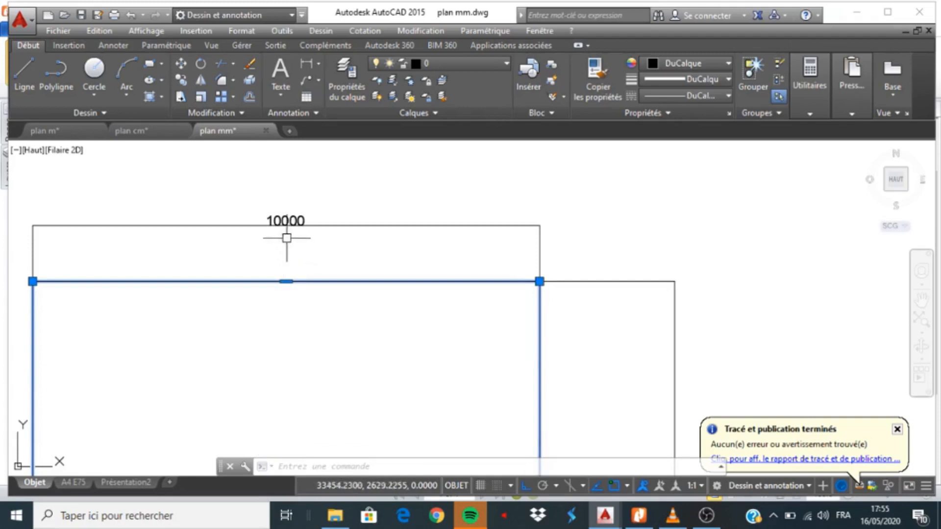
{"action": "scroll", "coordinate": [275, 221], "scroll_direction": "down", "scroll_amount": 2}
{"action": "scroll", "coordinate": [271, 239], "scroll_direction": "down", "scroll_amount": 2}
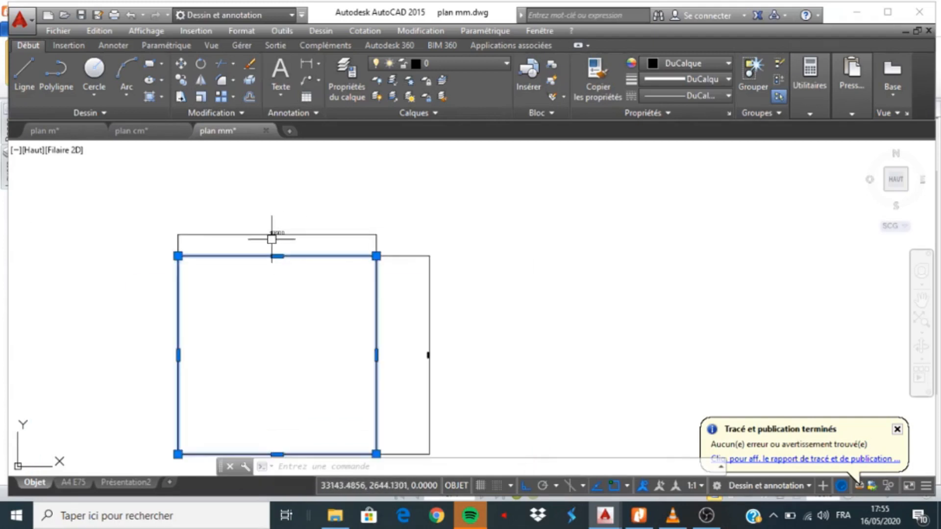
{"action": "key", "text": "Escape"}
{"action": "scroll", "coordinate": [216, 273], "scroll_direction": "down", "scroll_amount": 2}
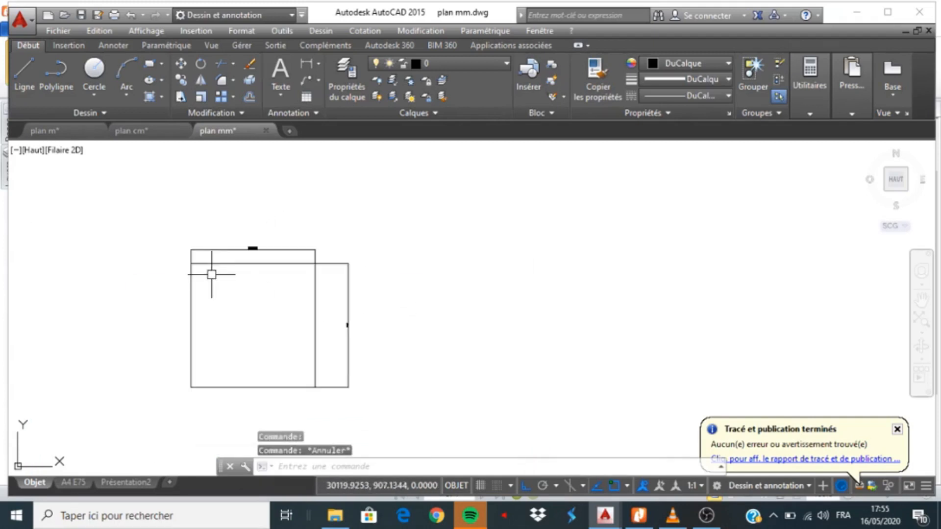
Step: Add a new layout to plan mm and name it A3 E50
{"action": "left_click", "coordinate": [170, 482]}
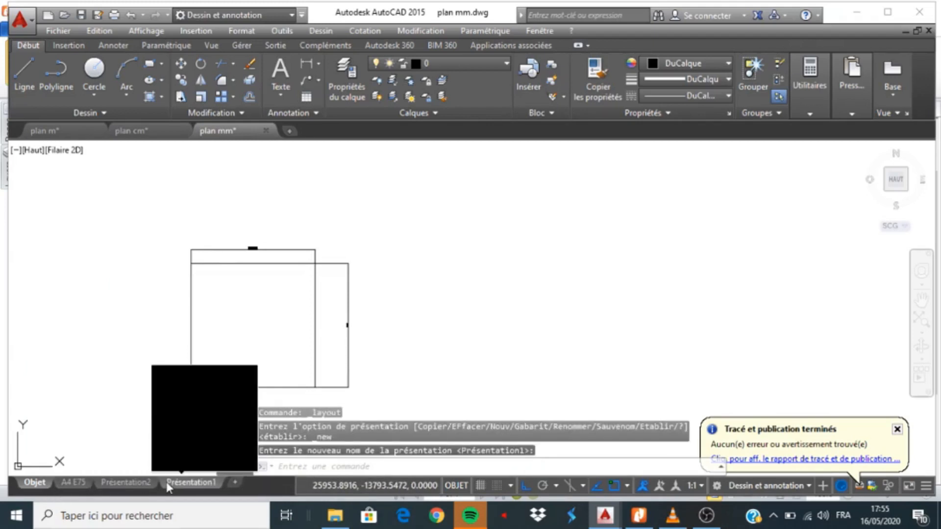
{"action": "right_click", "coordinate": [186, 486]}
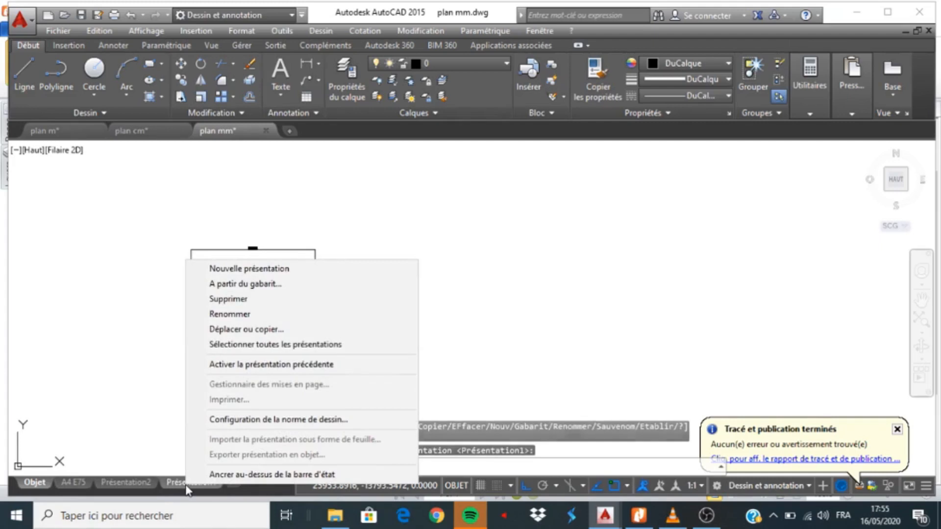
{"action": "left_click", "coordinate": [230, 314]}
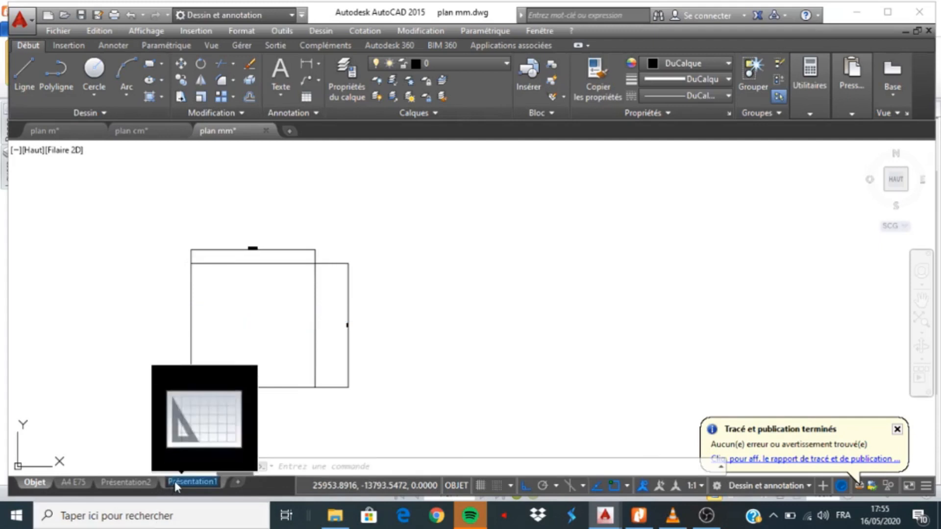
{"action": "type", "text": "A"}
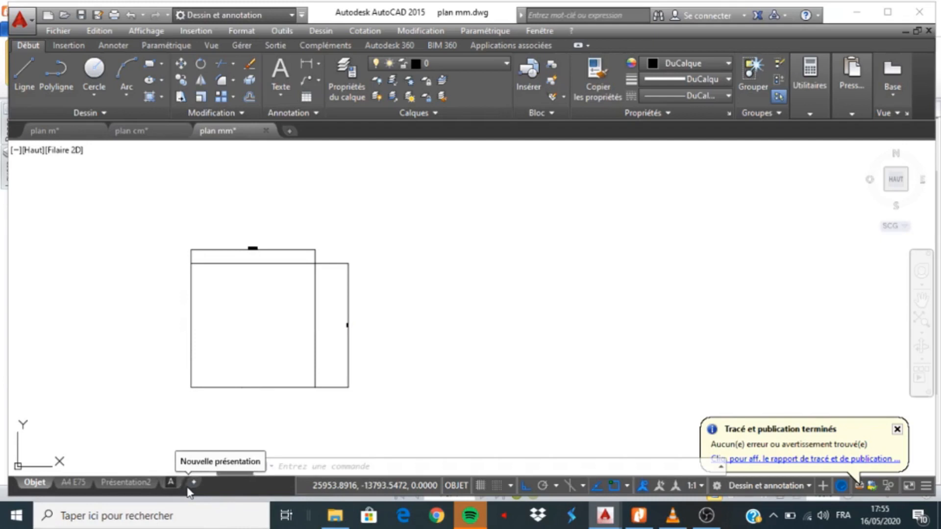
{"action": "type", "text": "3"}
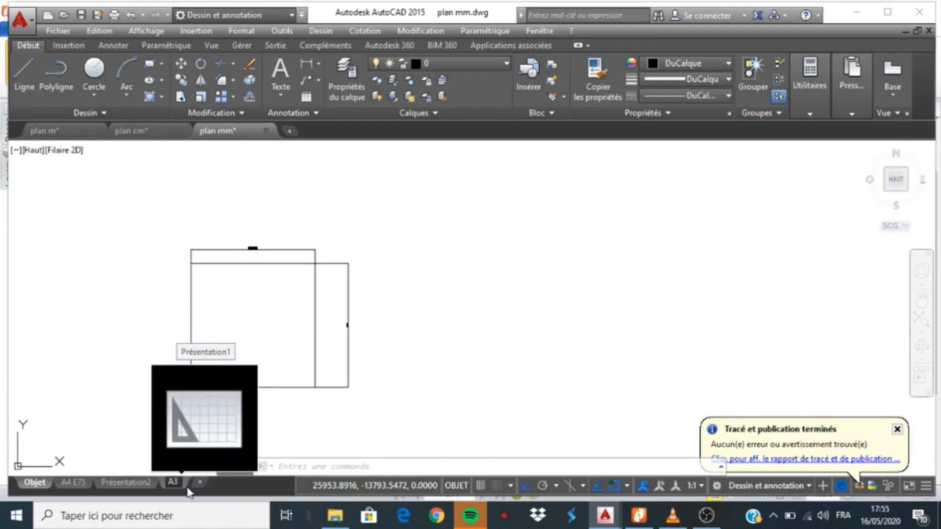
{"action": "double_click", "coordinate": [187, 488]}
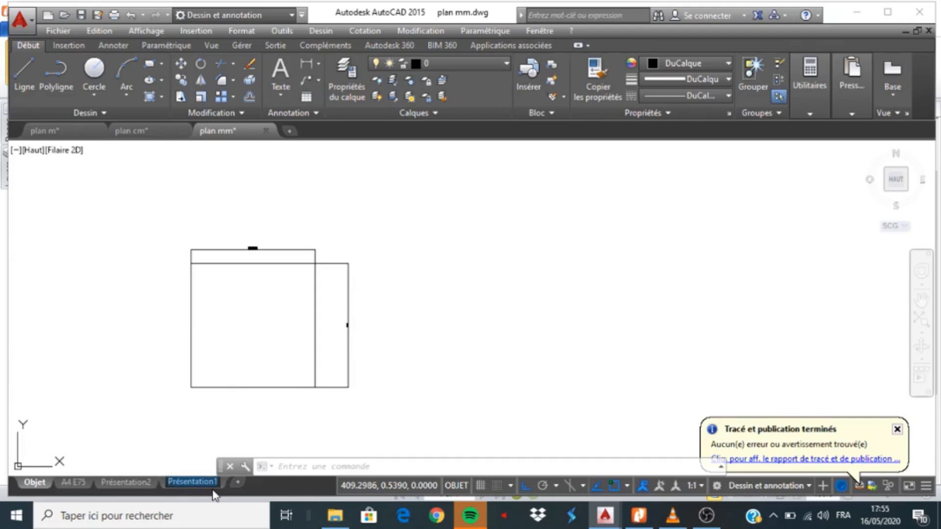
{"action": "type", "text": "A3 E50"}
{"action": "key", "text": "Return"}
Step: Open the A3 E50 layout and delete its default viewport
{"action": "left_click", "coordinate": [178, 483]}
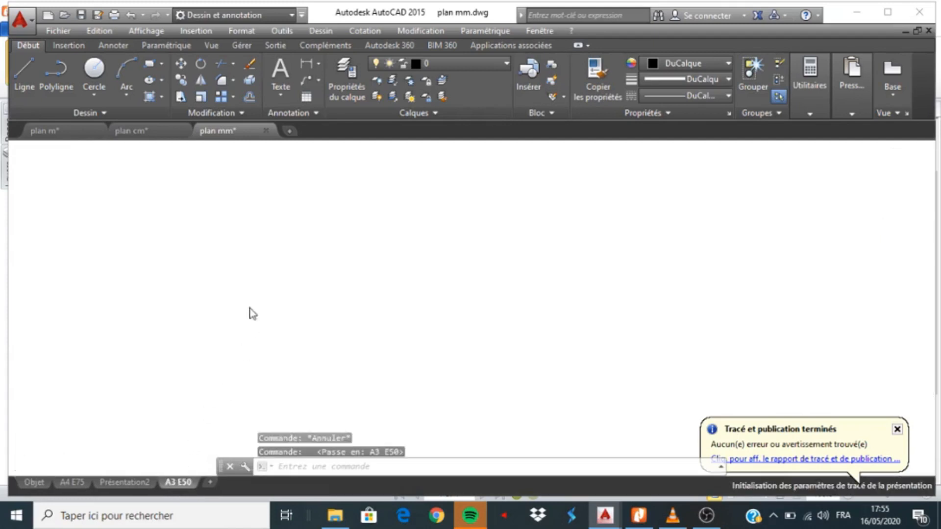
{"action": "scroll", "coordinate": [258, 339], "scroll_direction": "up", "scroll_amount": 4}
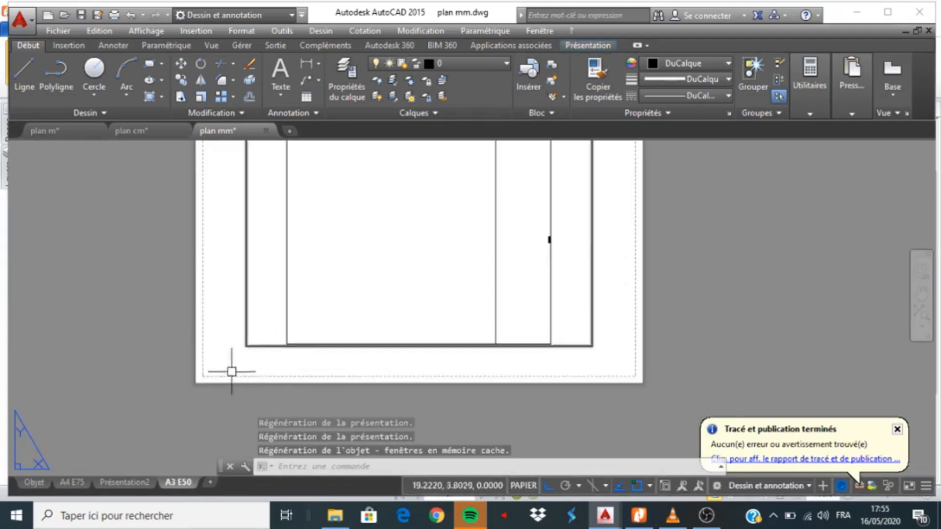
{"action": "scroll", "coordinate": [257, 256], "scroll_direction": "down", "scroll_amount": 3}
{"action": "left_click", "coordinate": [245, 203]}
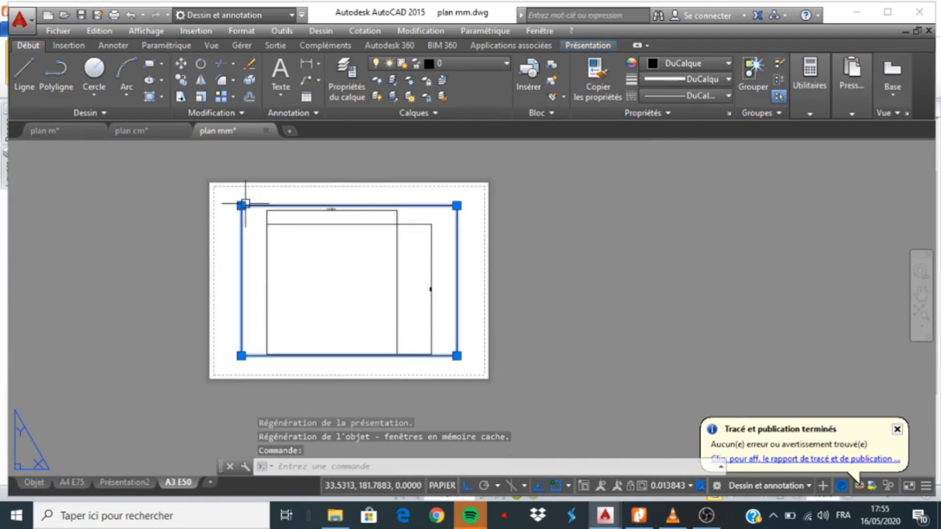
{"action": "key", "text": "Delete"}
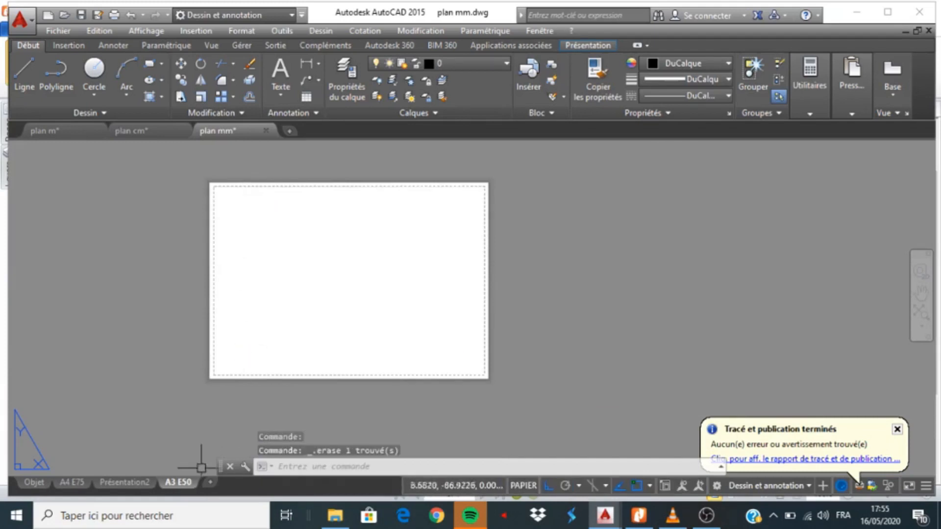
Step: Edit the page setup of the A3 E50 layout and set its plotter to DWG To PDF.pc3
{"action": "right_click", "coordinate": [179, 483]}
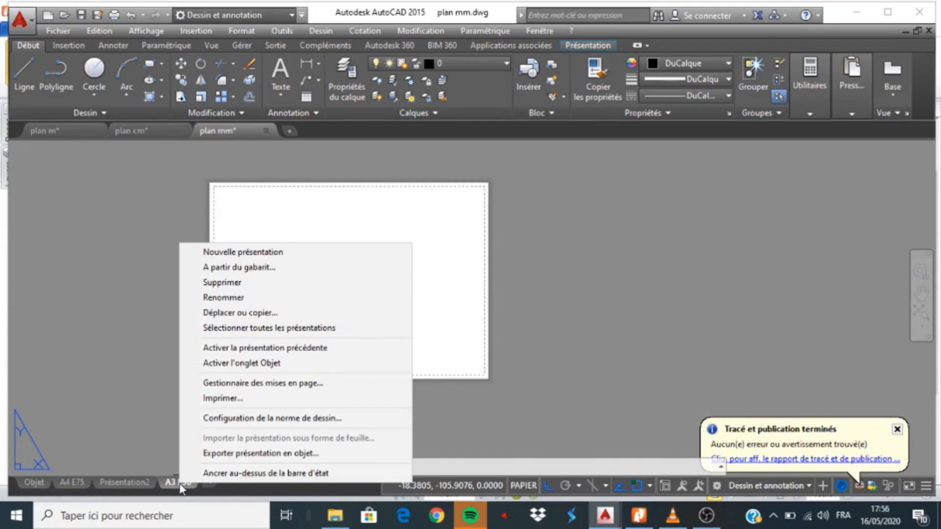
{"action": "left_click", "coordinate": [272, 385]}
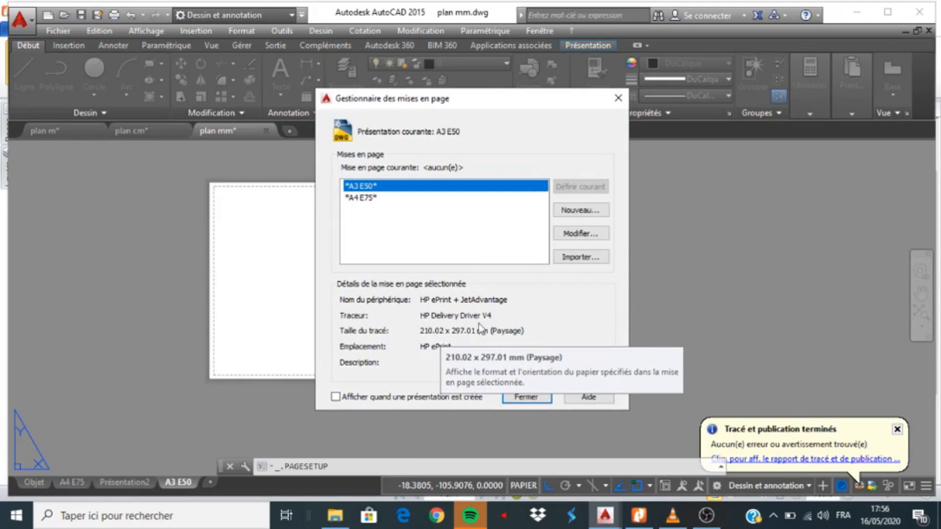
{"action": "left_click", "coordinate": [572, 235]}
{"action": "left_click", "coordinate": [571, 234]}
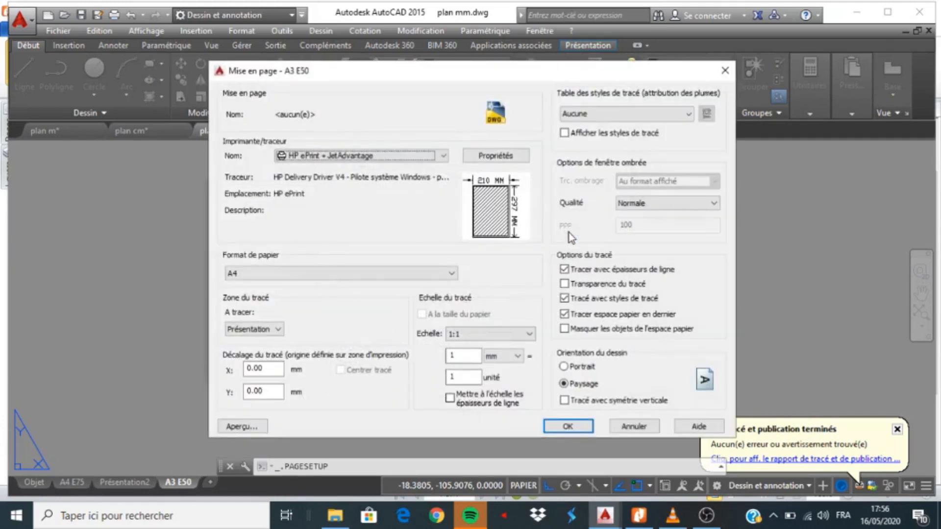
{"action": "left_click", "coordinate": [399, 162]}
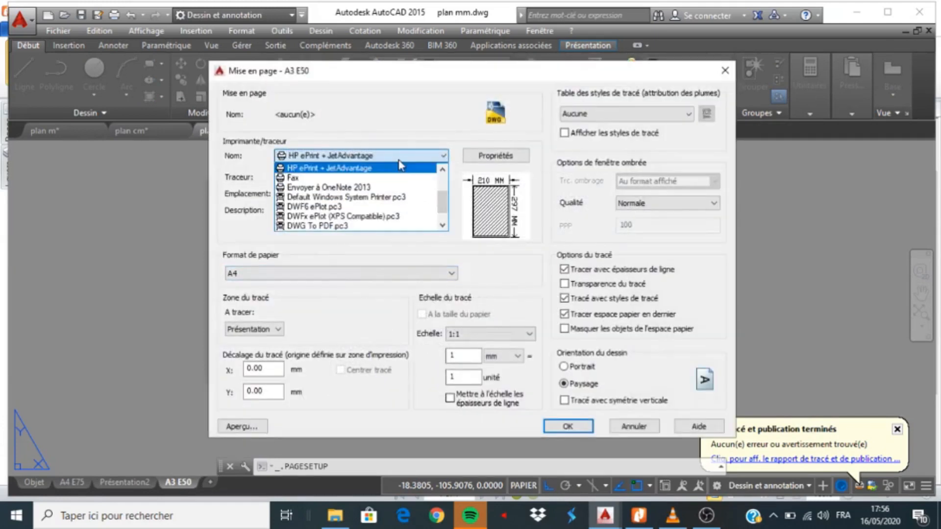
{"action": "left_click", "coordinate": [357, 228]}
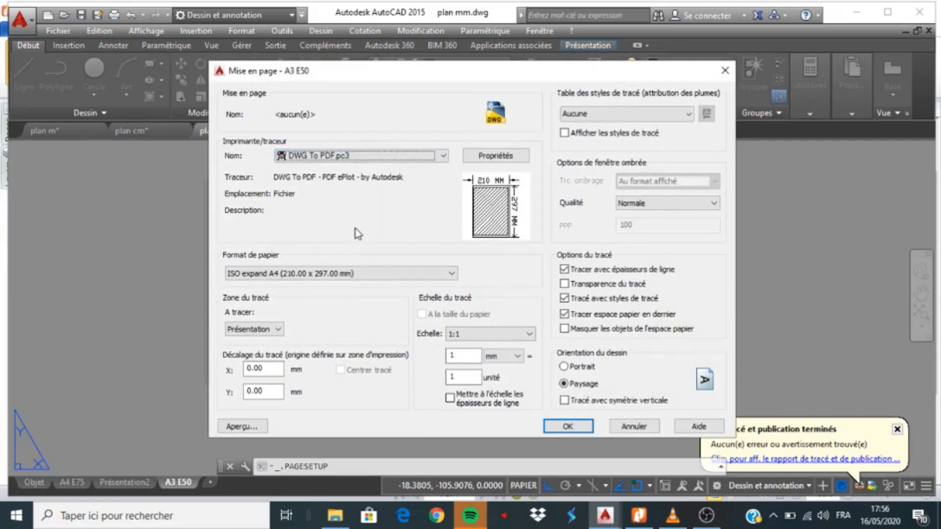
Step: Try ISO expand A3 (420.00 x 297.00 mm) and ISO full bleed A2 (420.00 x 594.00 mm) as the layout's paper size
{"action": "left_click", "coordinate": [344, 273]}
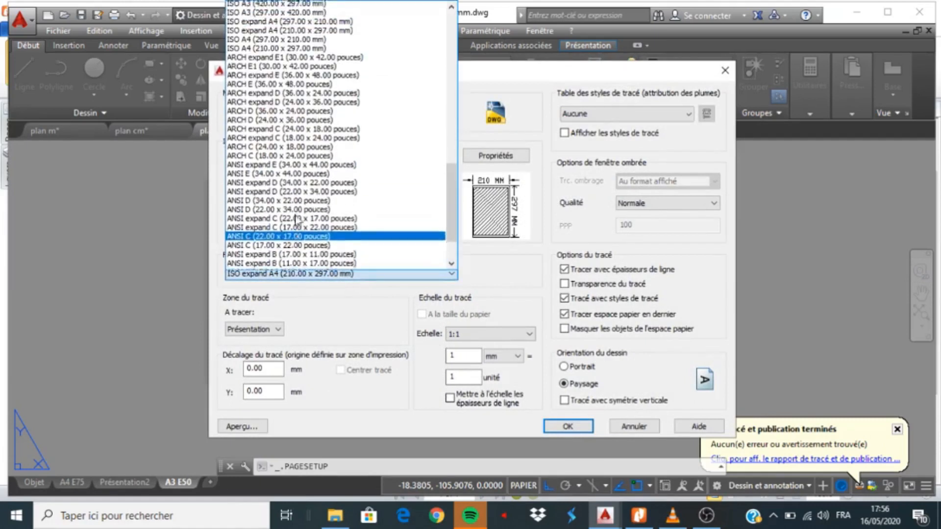
{"action": "scroll", "coordinate": [307, 242], "scroll_direction": "up", "scroll_amount": 6}
{"action": "left_click", "coordinate": [306, 123]}
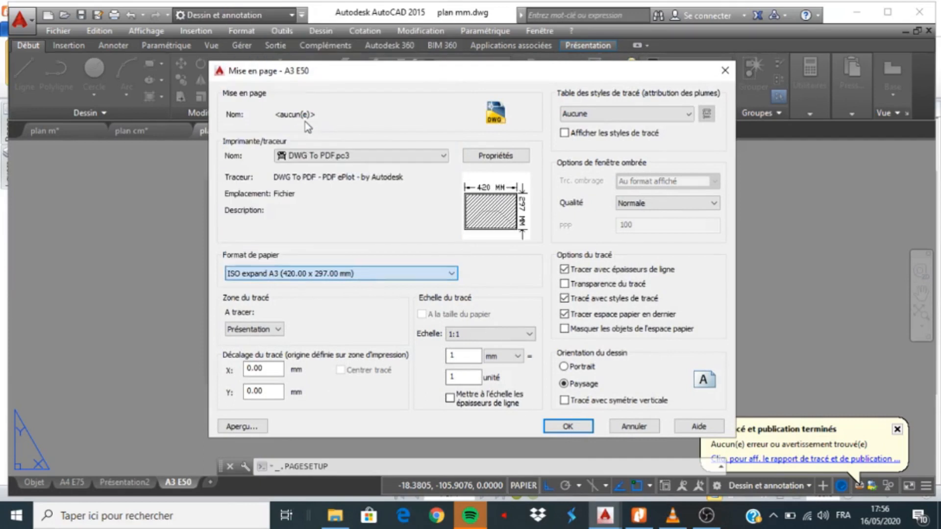
{"action": "left_click", "coordinate": [324, 273]}
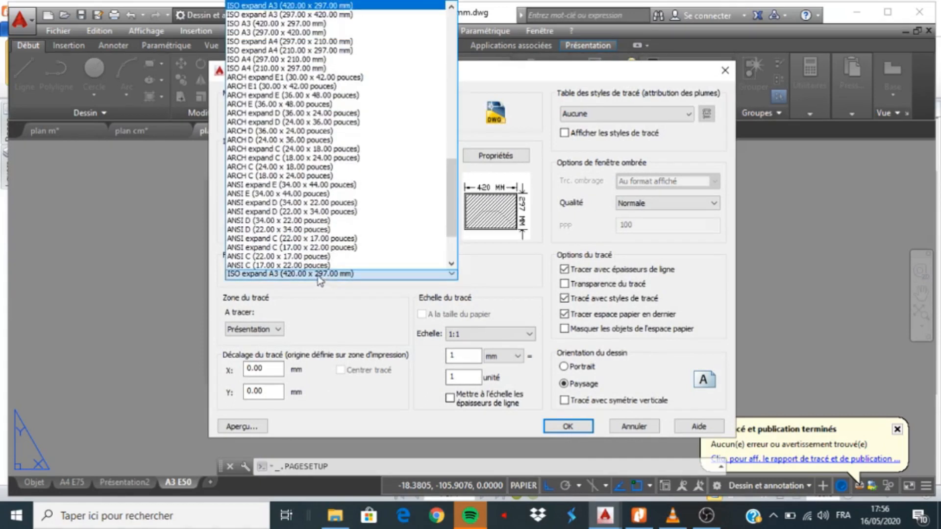
{"action": "scroll", "coordinate": [294, 221], "scroll_direction": "up", "scroll_amount": 5}
{"action": "scroll", "coordinate": [289, 208], "scroll_direction": "up", "scroll_amount": 7}
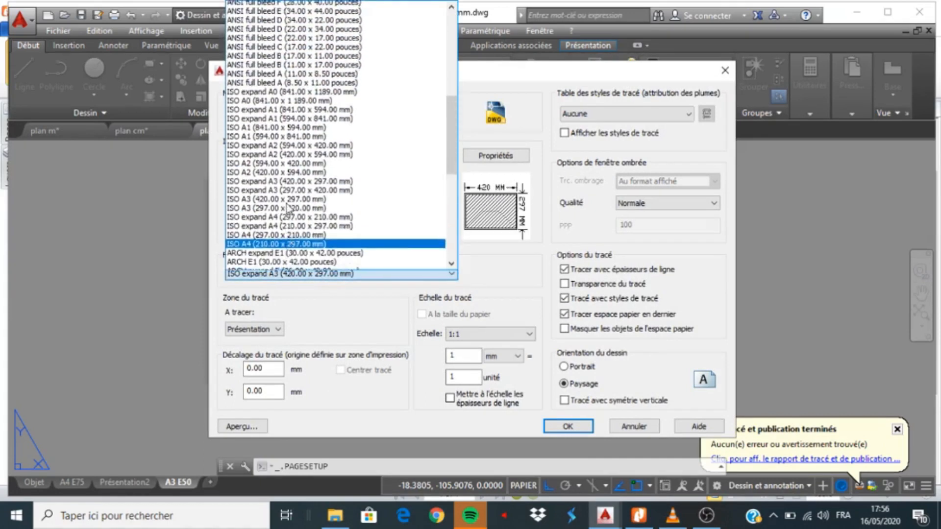
{"action": "scroll", "coordinate": [294, 196], "scroll_direction": "up", "scroll_amount": 2}
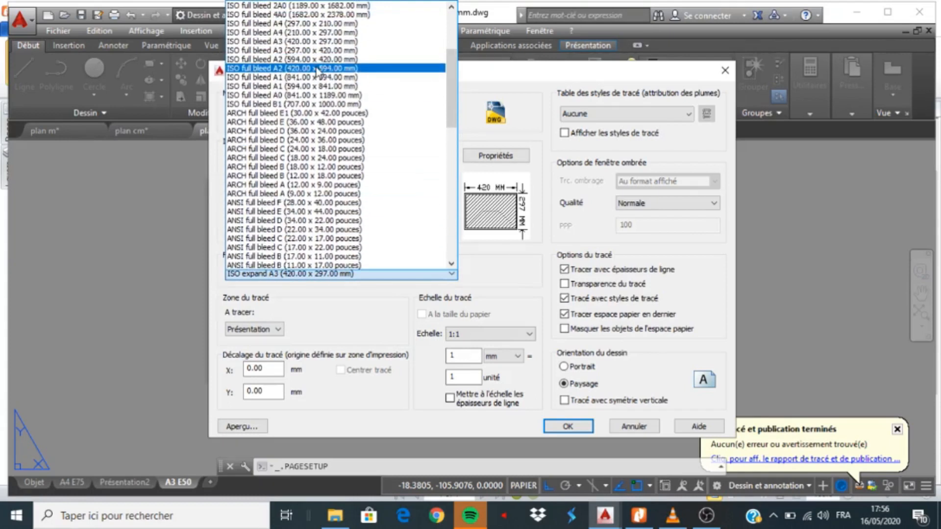
{"action": "left_click", "coordinate": [317, 68]}
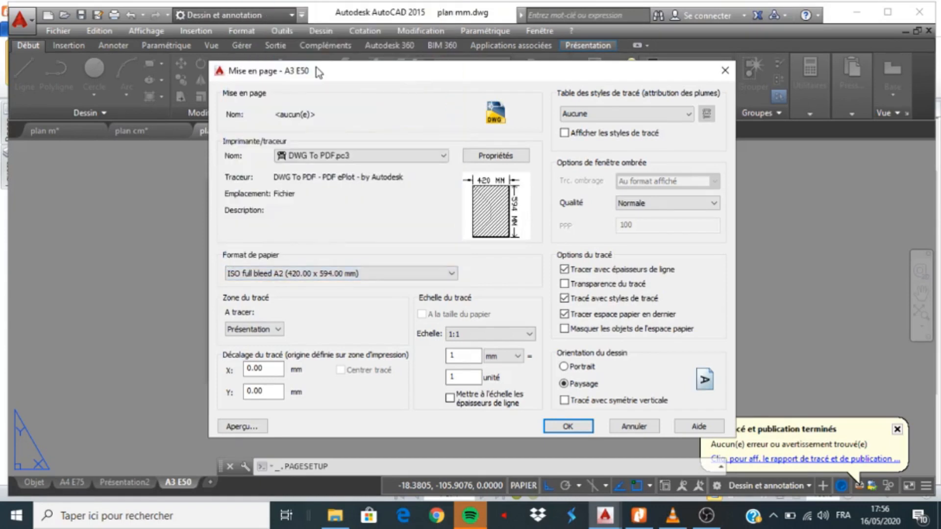
Step: Set the layout's paper size to ISO full bleed A3 (420.00 x 297.00 mm) and apply the page setup
{"action": "left_click", "coordinate": [368, 278]}
{"action": "scroll", "coordinate": [310, 211], "scroll_direction": "up", "scroll_amount": 8}
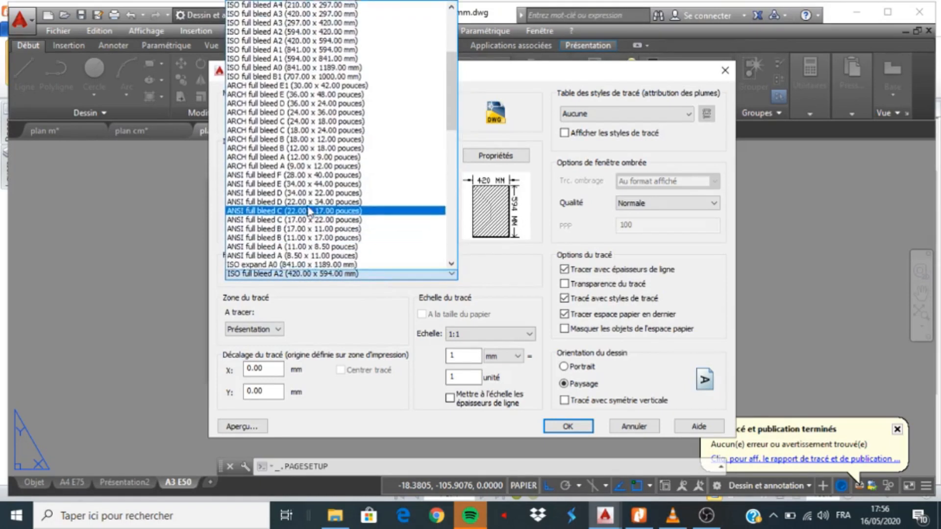
{"action": "scroll", "coordinate": [309, 211], "scroll_direction": "up", "scroll_amount": 3}
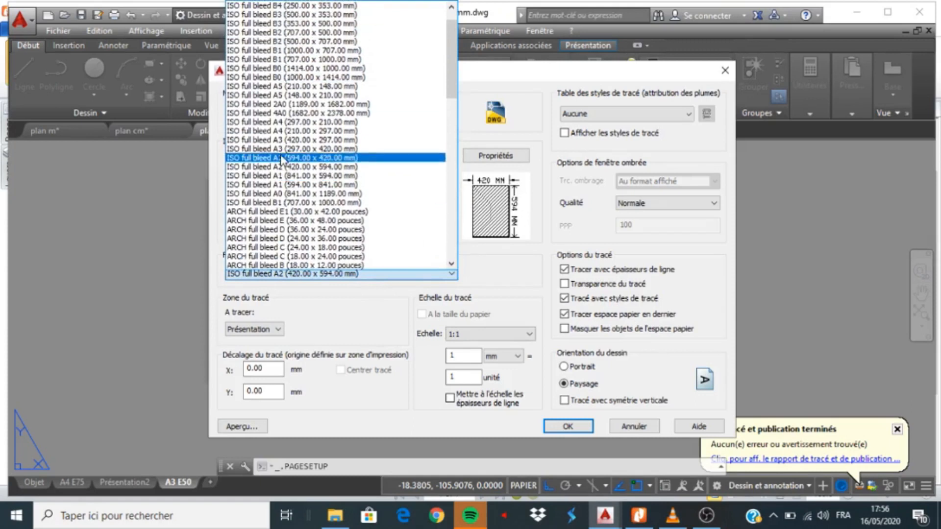
{"action": "scroll", "coordinate": [353, 221], "scroll_direction": "down", "scroll_amount": 3}
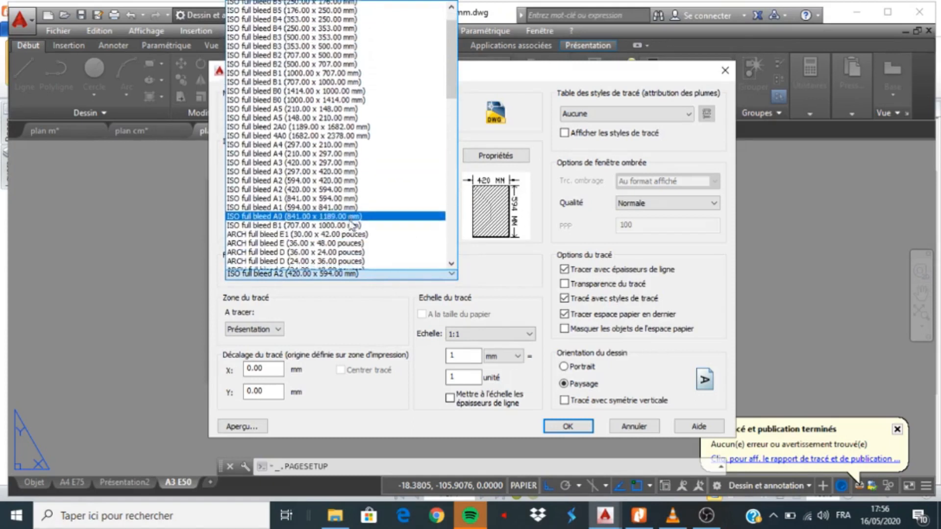
{"action": "scroll", "coordinate": [353, 226], "scroll_direction": "down", "scroll_amount": 1}
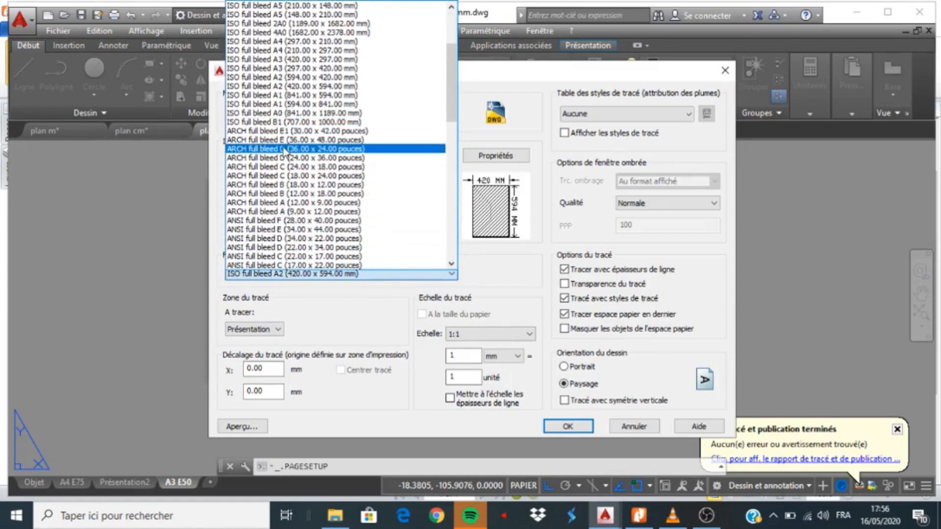
{"action": "left_click", "coordinate": [310, 69]}
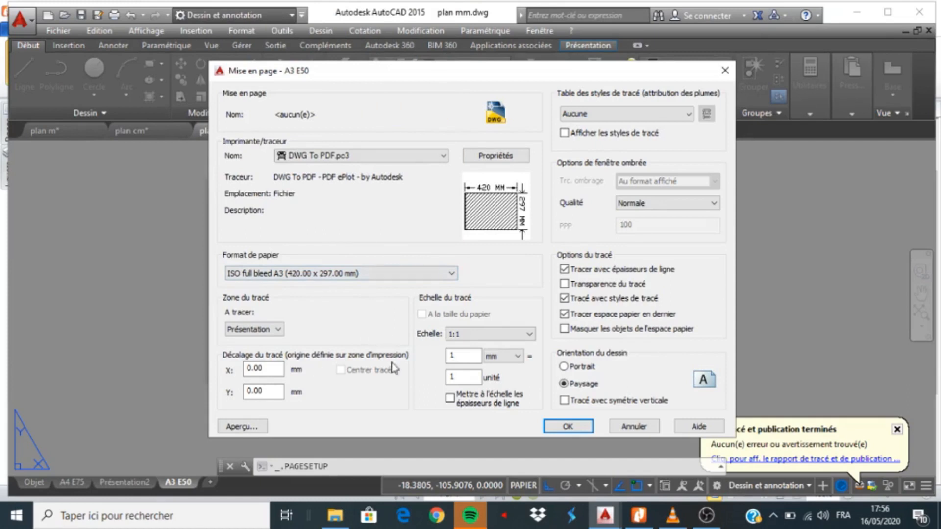
{"action": "left_click", "coordinate": [562, 427]}
{"action": "left_click", "coordinate": [524, 397]}
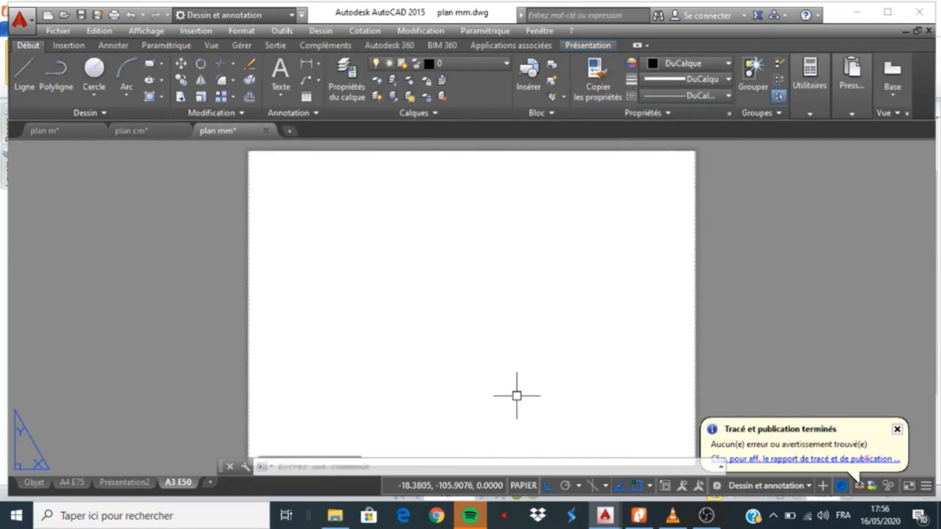
Step: Create a single rectangular viewport that fills the A3 sheet just inside its edges
{"action": "scroll", "coordinate": [248, 273], "scroll_direction": "down", "scroll_amount": 3}
{"action": "scroll", "coordinate": [305, 276], "scroll_direction": "up", "scroll_amount": 2}
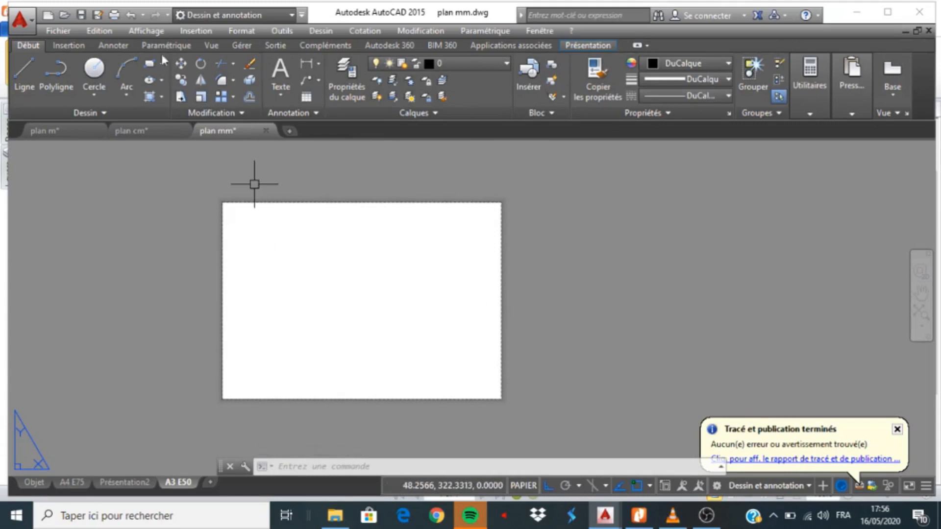
{"action": "left_click", "coordinate": [147, 31]}
{"action": "left_click", "coordinate": [147, 30]}
{"action": "left_click", "coordinate": [147, 31]}
{"action": "mouse_move", "coordinate": [157, 191]}
{"action": "mouse_move", "coordinate": [357, 228]}
{"action": "left_click", "coordinate": [405, 264]}
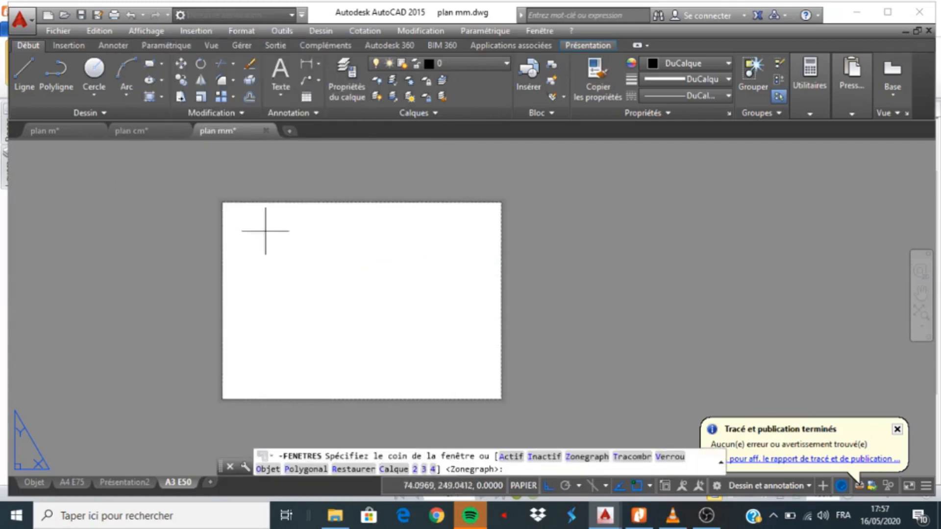
{"action": "left_click", "coordinate": [225, 205]}
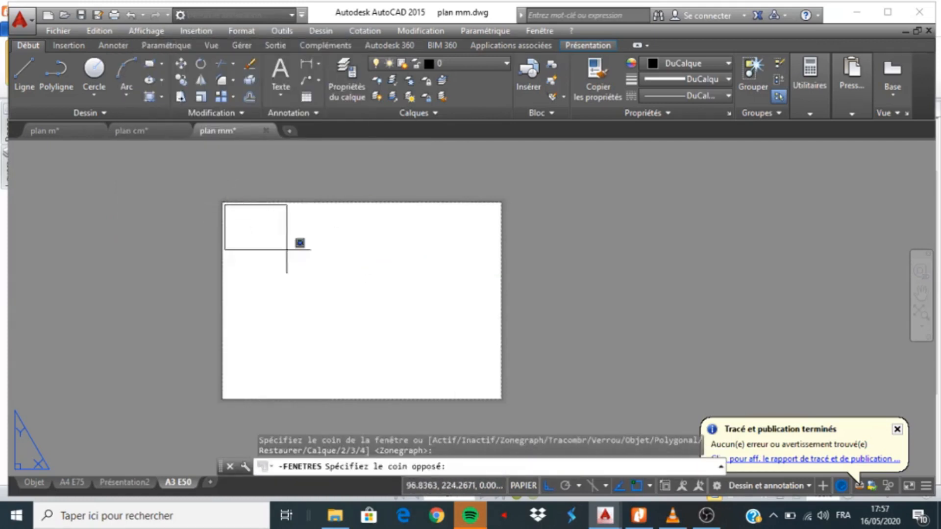
{"action": "left_click", "coordinate": [496, 393]}
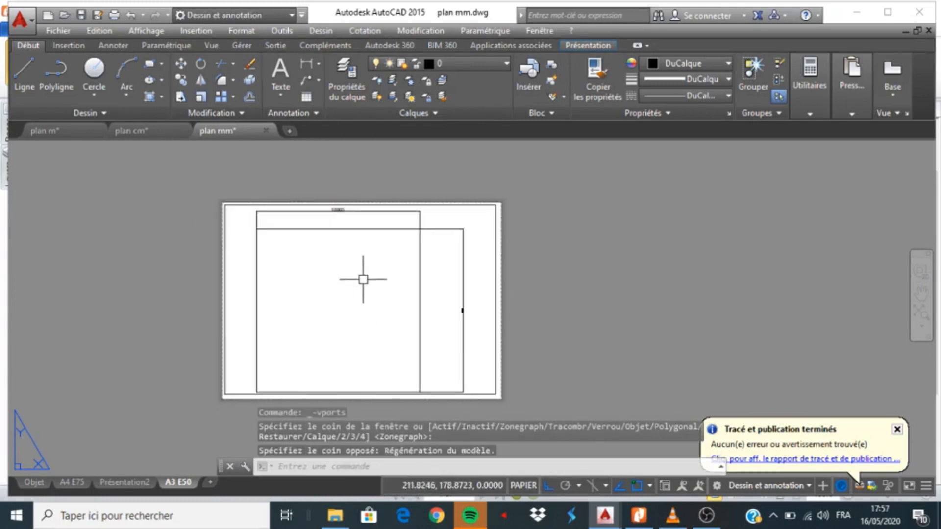
Step: Scale the viewport's view to 1/50XP, centre the drawing in it, and return to paper space
{"action": "double_click", "coordinate": [328, 285]}
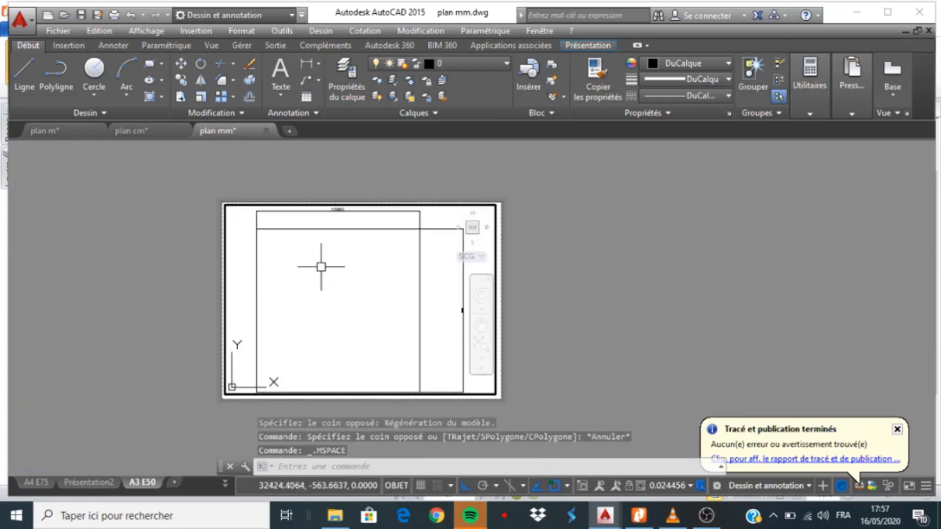
{"action": "scroll", "coordinate": [318, 265], "scroll_direction": "down", "scroll_amount": 2}
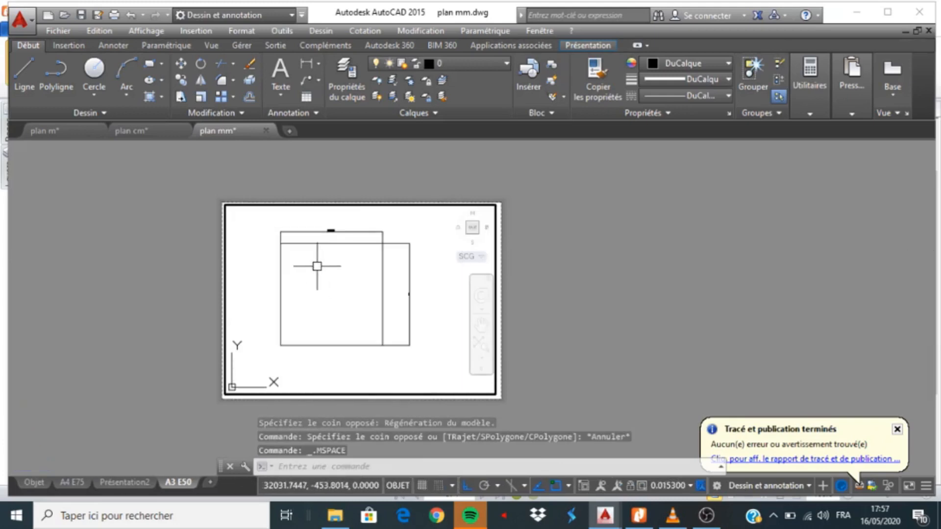
{"action": "type", "text": "z"}
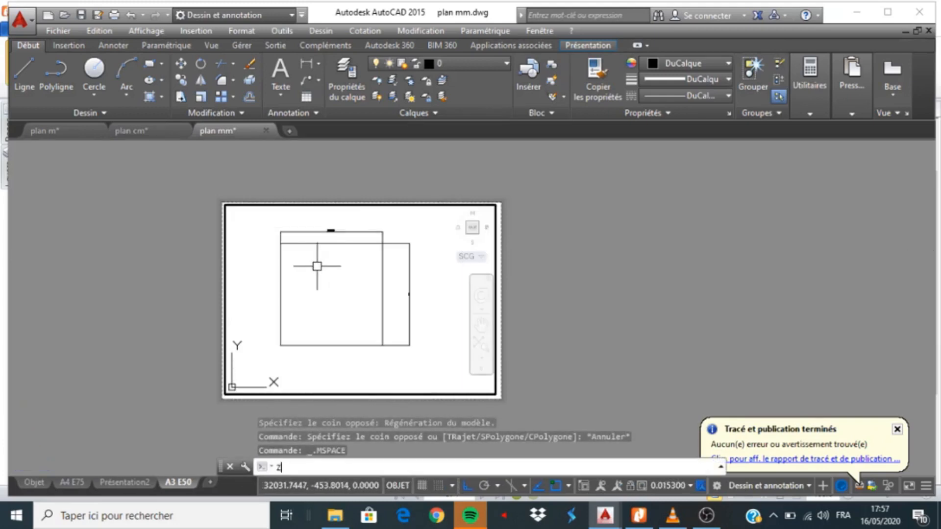
{"action": "key", "text": "Return"}
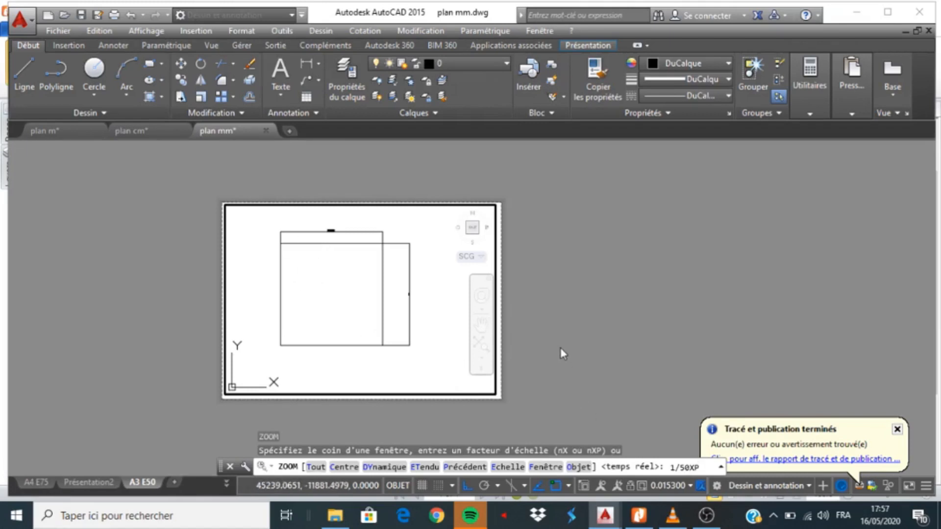
{"action": "key", "text": "Return"}
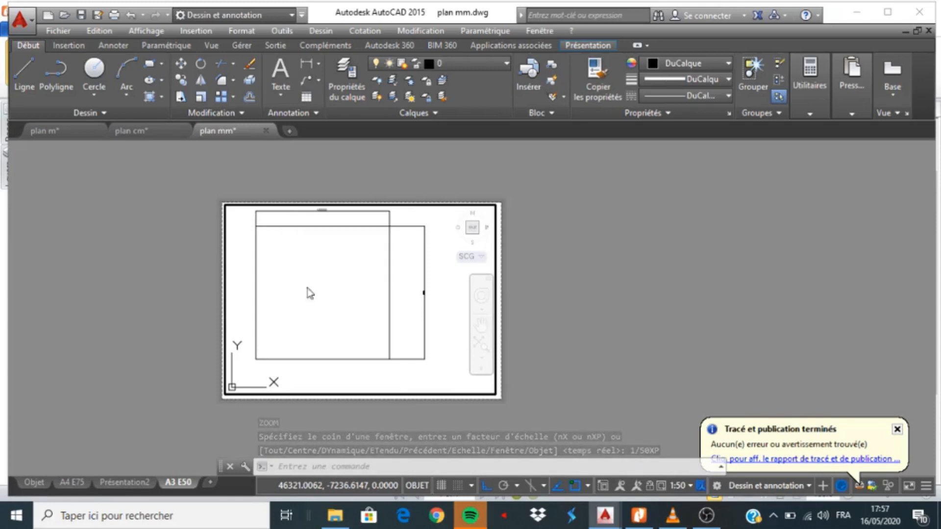
{"action": "middle_click_drag", "start_coordinate": [309, 280], "coordinate": [319, 293]}
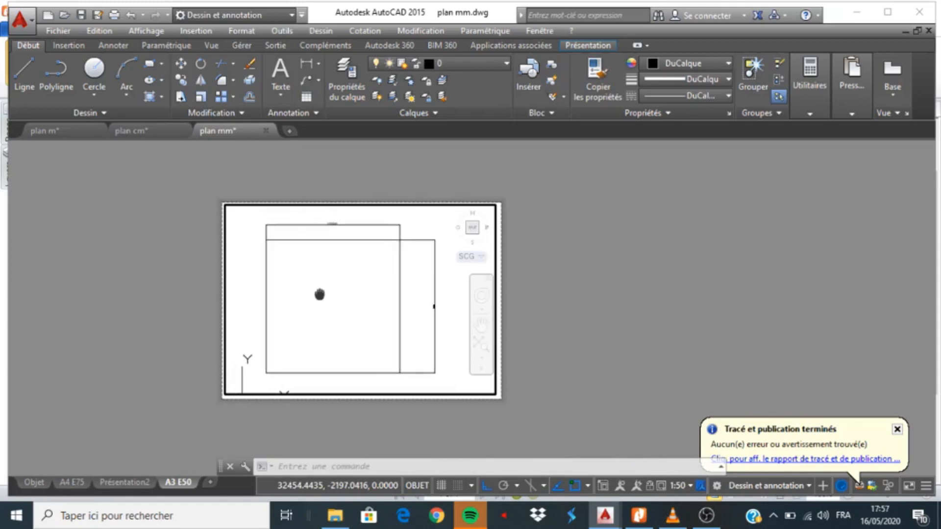
{"action": "double_click", "coordinate": [533, 286]}
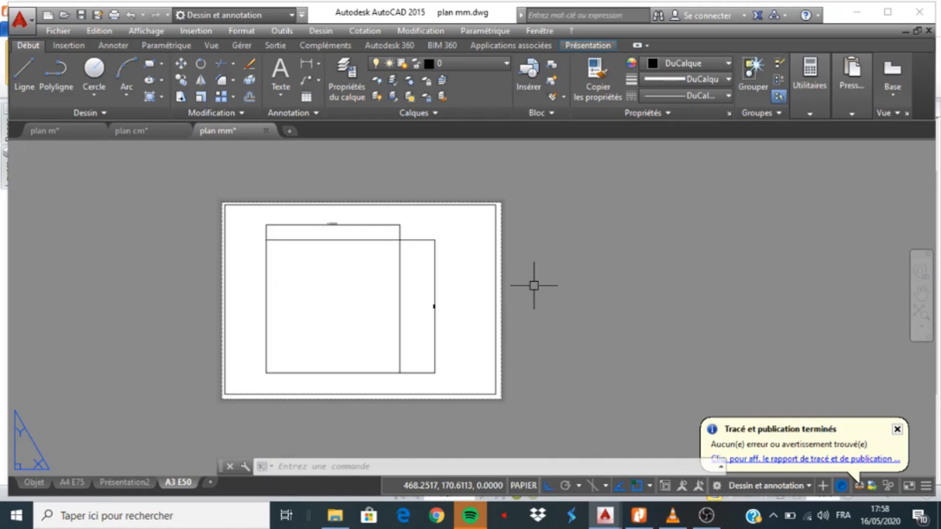
Step: Start plotting the A3 E50 layout with the DWG To PDF.pc3 plotter on ISO full bleed A3 (420.00 x 297.00 mm) paper
{"action": "left_click", "coordinate": [114, 15]}
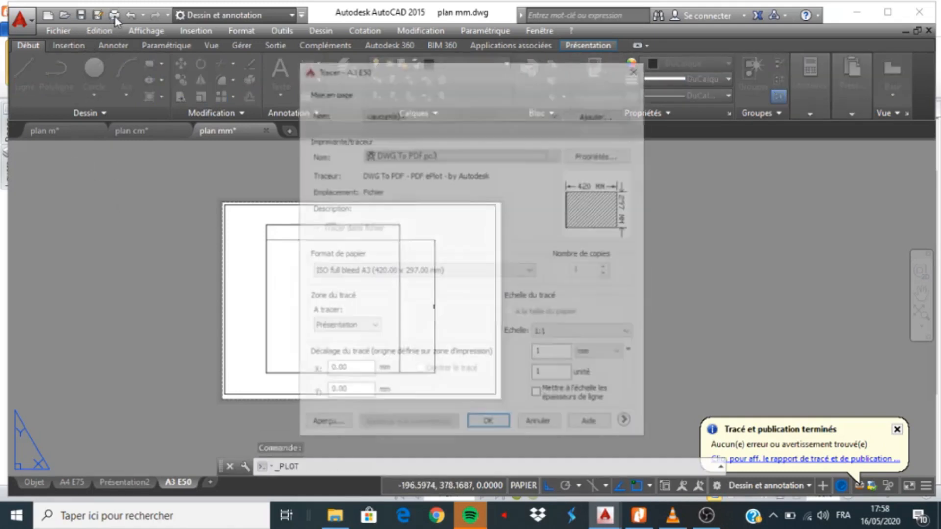
{"action": "left_click", "coordinate": [431, 156]}
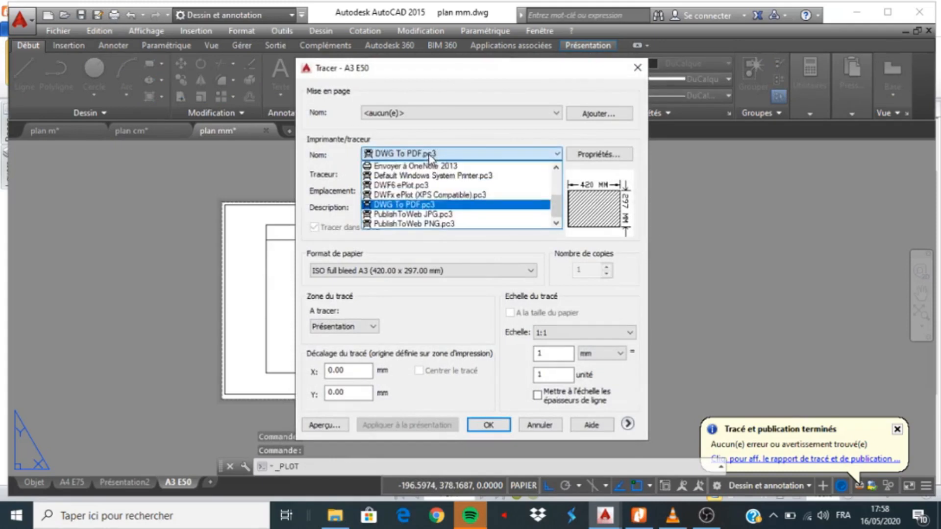
{"action": "left_click", "coordinate": [424, 206]}
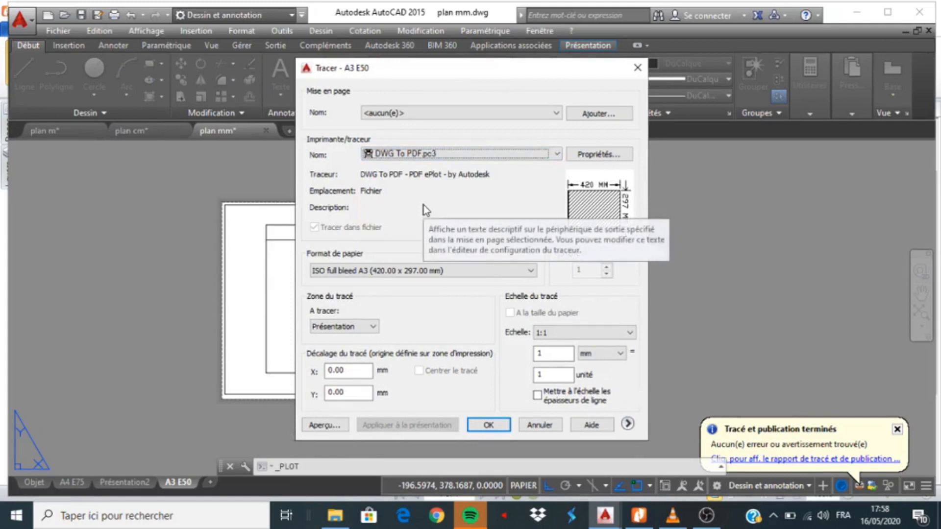
{"action": "left_click", "coordinate": [438, 272]}
{"action": "scroll", "coordinate": [405, 199], "scroll_direction": "up", "scroll_amount": 5}
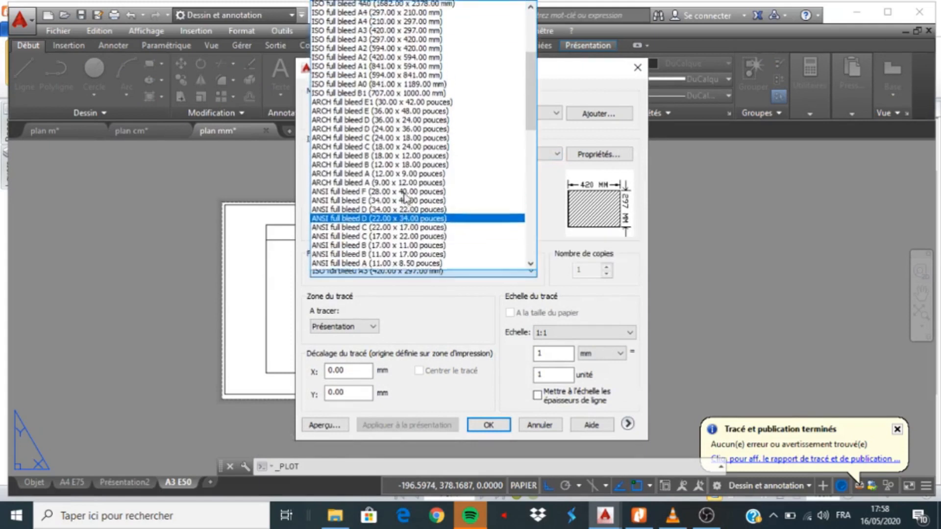
{"action": "scroll", "coordinate": [405, 199], "scroll_direction": "up", "scroll_amount": 1}
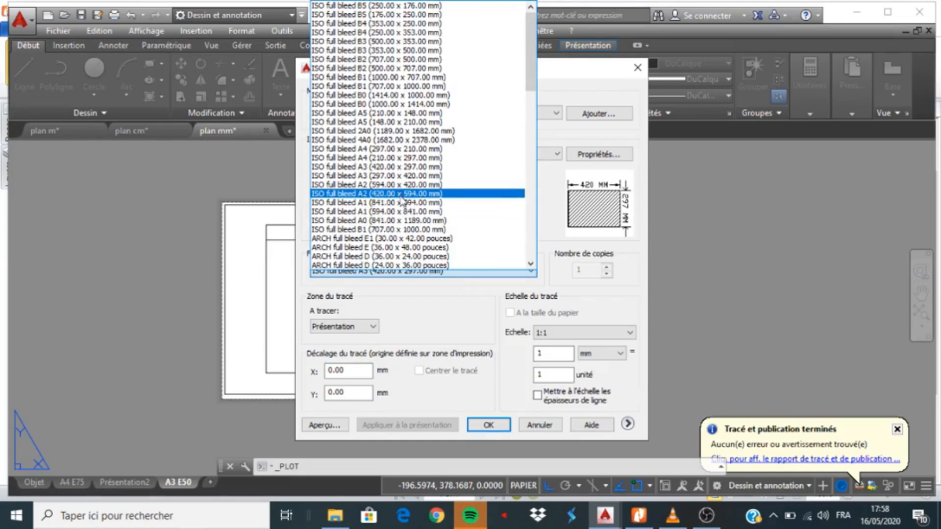
{"action": "left_click", "coordinate": [401, 167]}
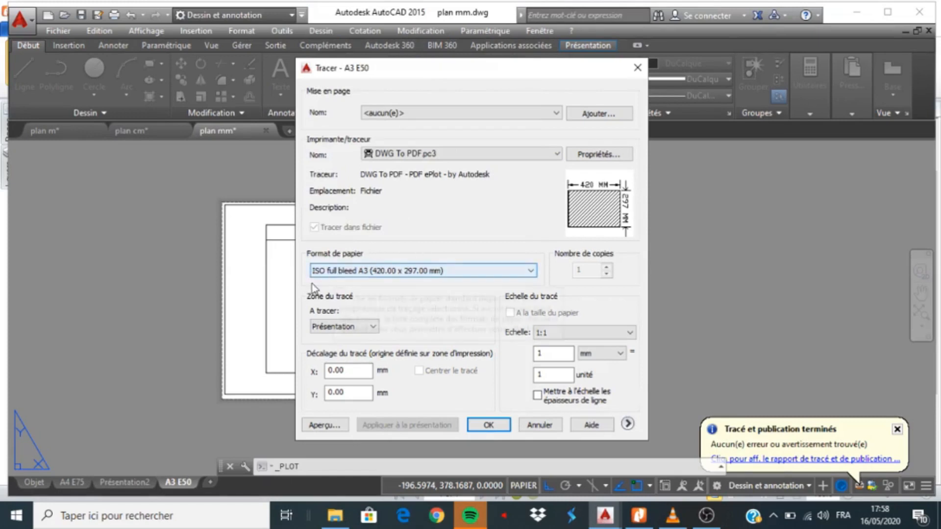
Step: Set the plot area to a window picked around the viewport frame's opposite corners and centre the plot on the sheet
{"action": "left_click", "coordinate": [343, 326]}
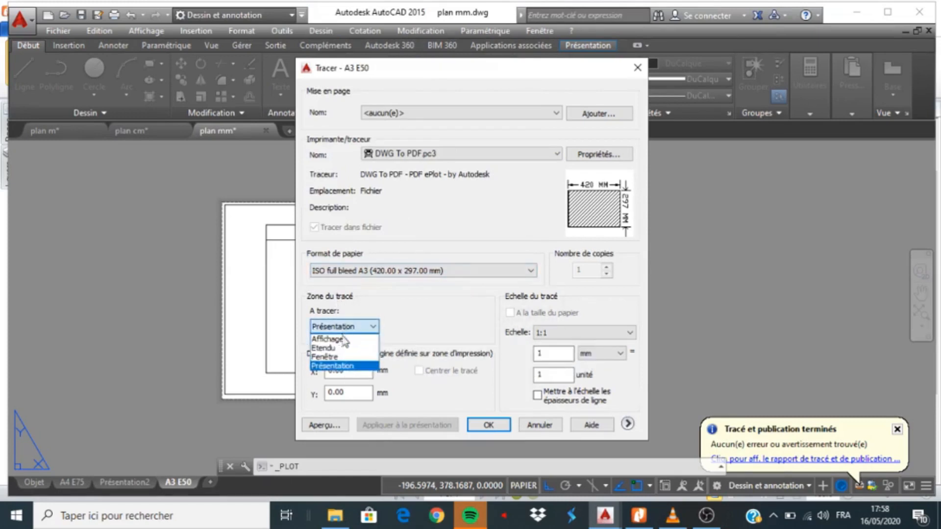
{"action": "left_click", "coordinate": [338, 357]}
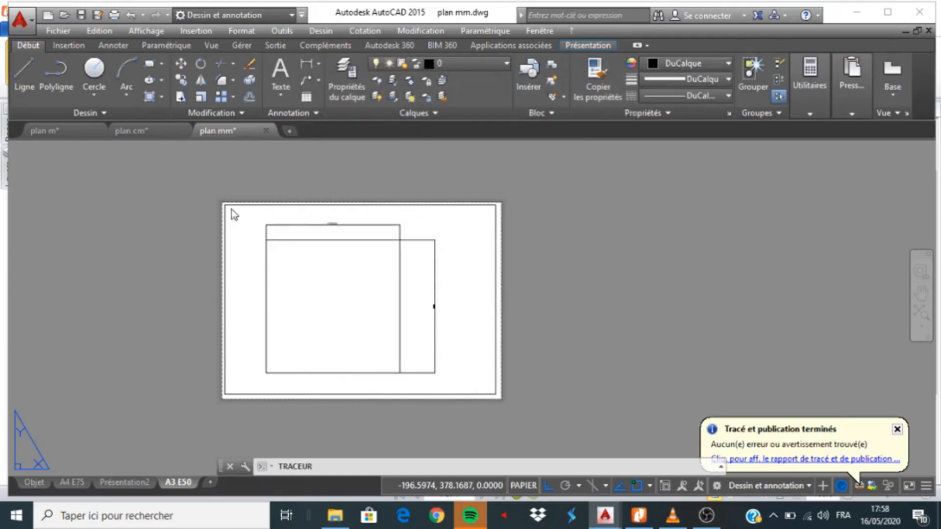
{"action": "left_click", "coordinate": [225, 204]}
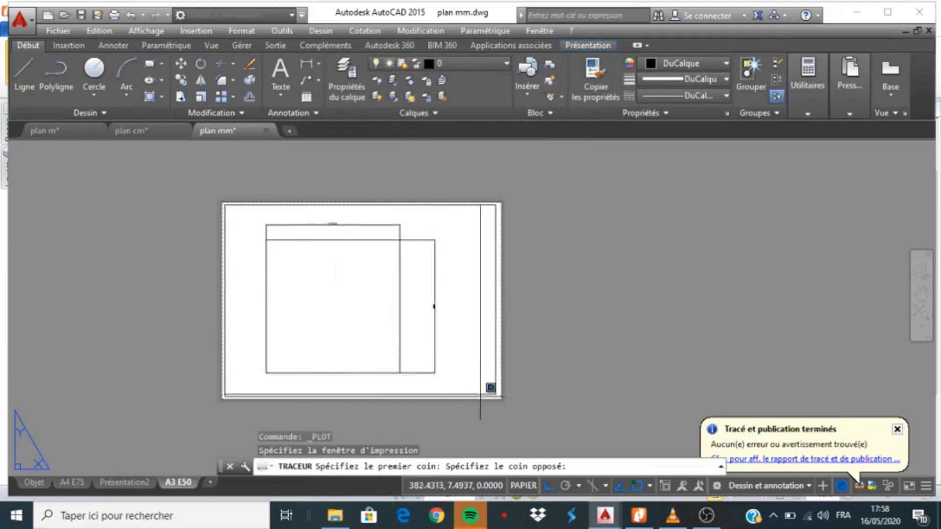
{"action": "left_click", "coordinate": [497, 390]}
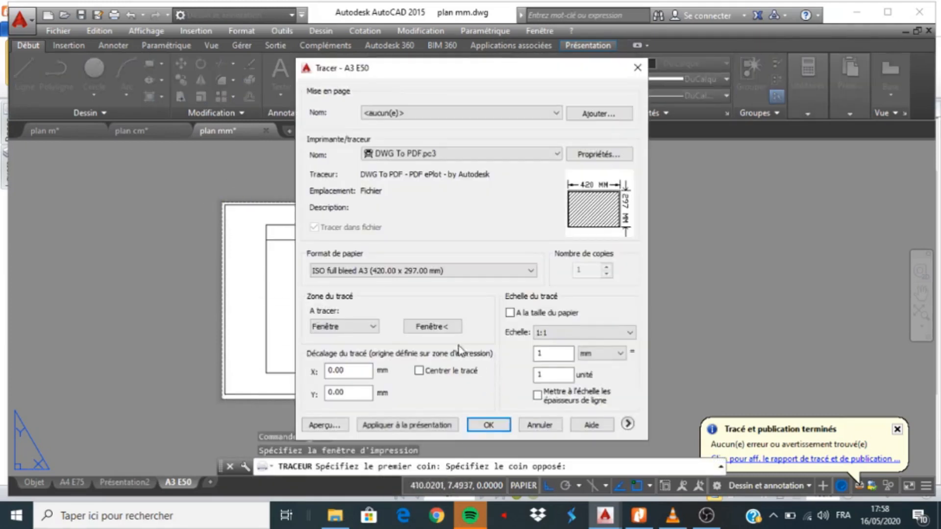
{"action": "mouse_move", "coordinate": [624, 230]}
{"action": "left_click", "coordinate": [420, 371]}
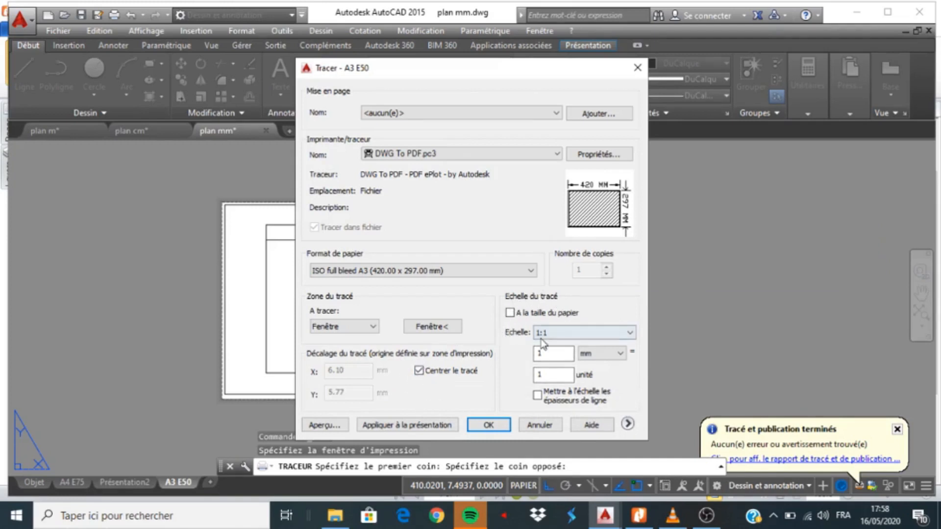
Step: Preview the plot and output it as the PDF file VUE EN PLAN A3 E50 2 in the plan autocad folder
{"action": "left_click", "coordinate": [325, 424]}
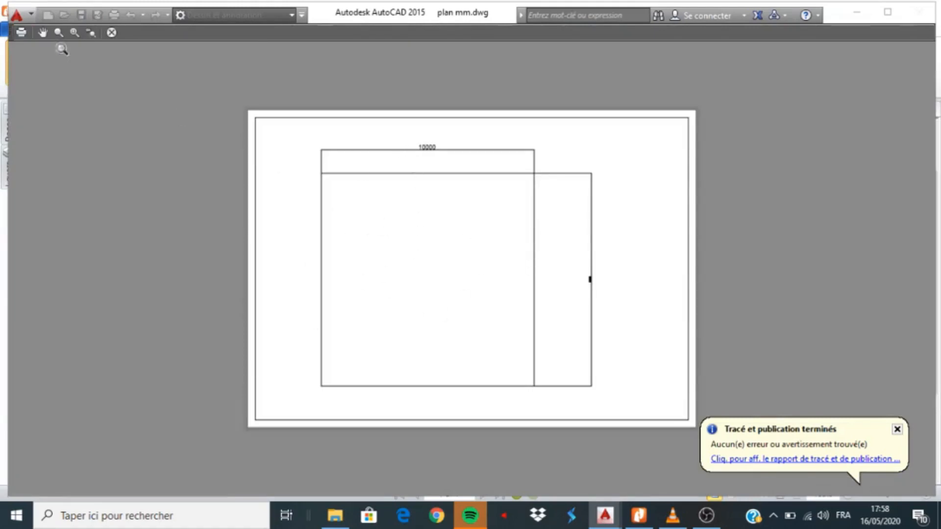
{"action": "left_click", "coordinate": [22, 33]}
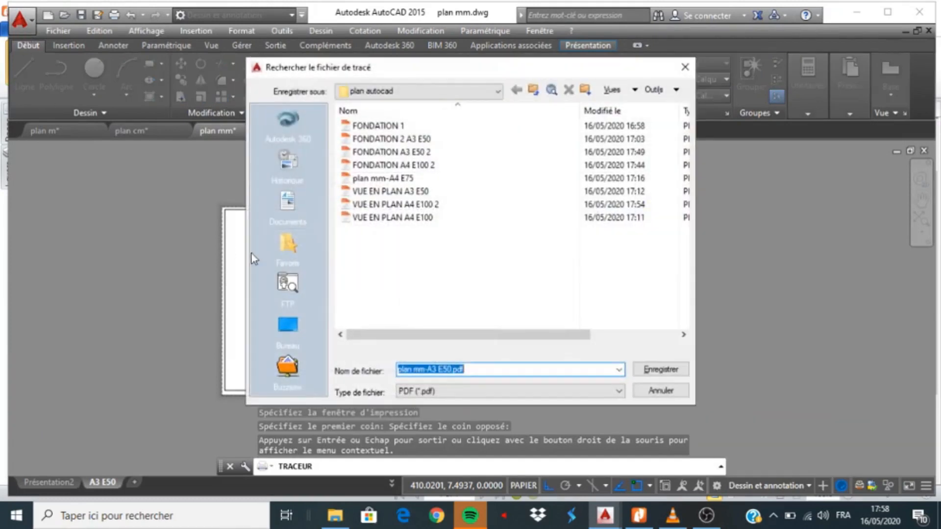
{"action": "left_click", "coordinate": [406, 194]}
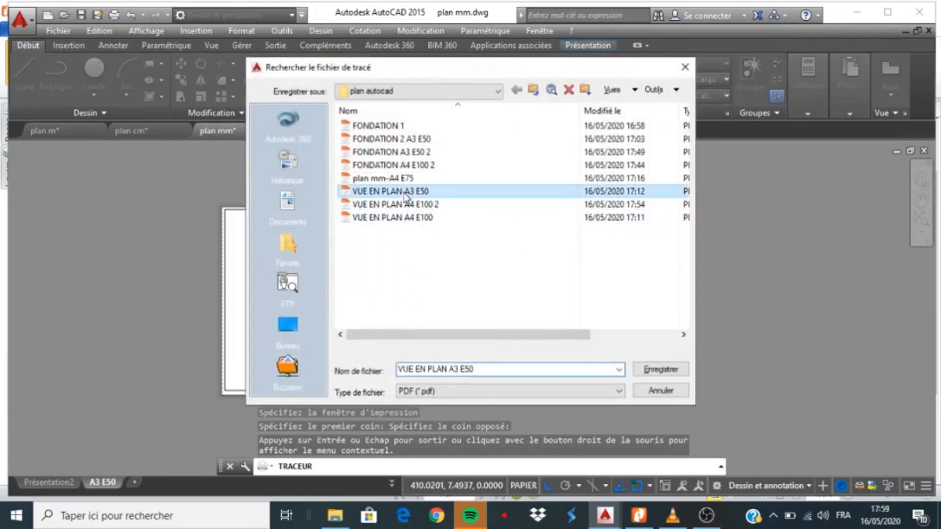
{"action": "left_click", "coordinate": [495, 369]}
{"action": "left_click", "coordinate": [495, 368]}
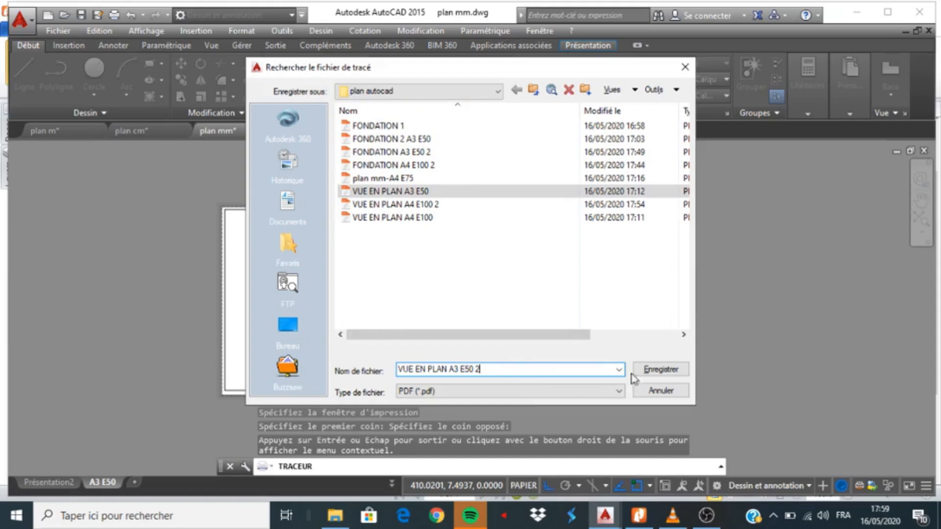
{"action": "left_click", "coordinate": [657, 373]}
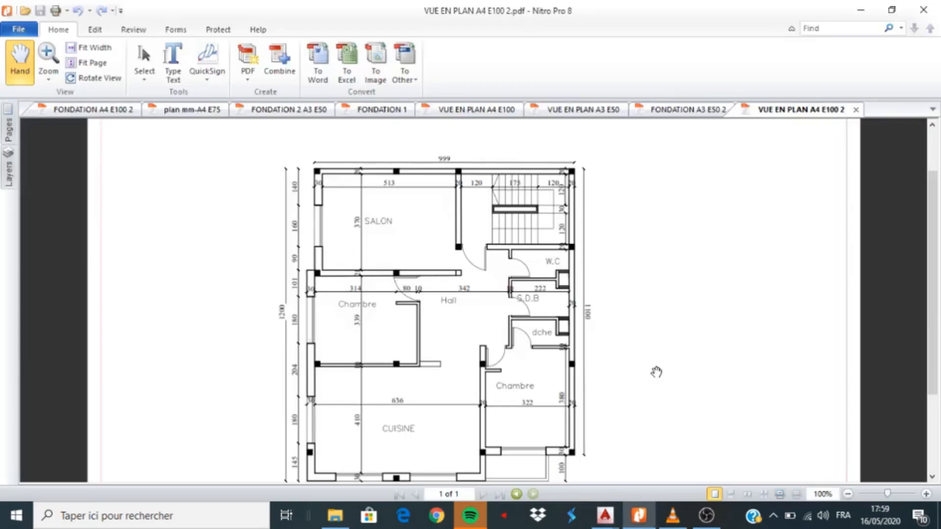